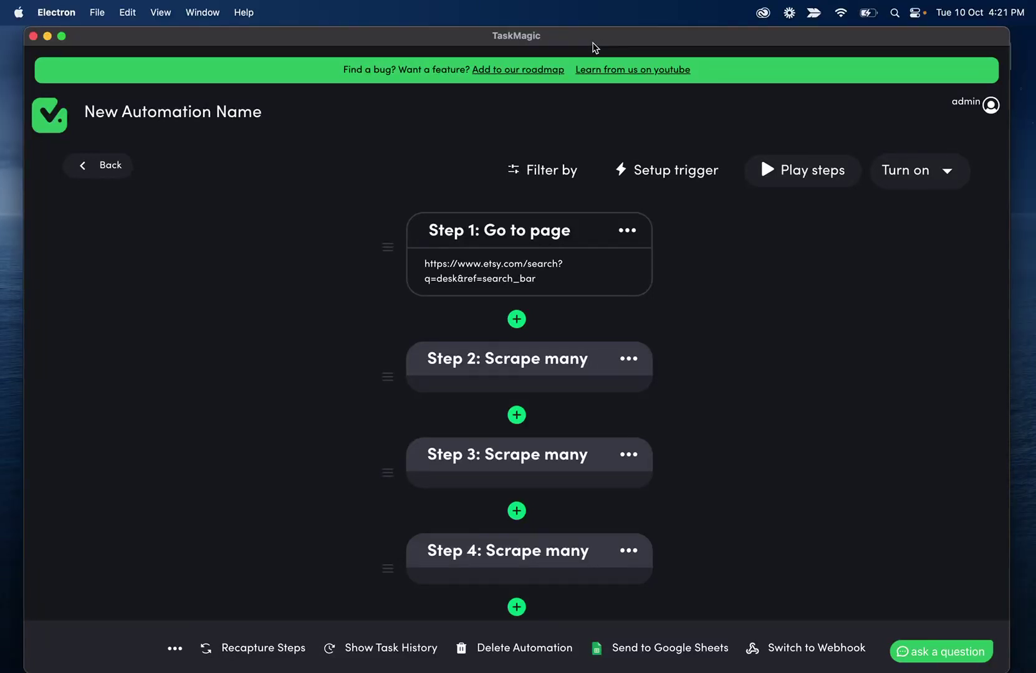
Step: Start recapturing the automation's steps using the Guided build option
{"action": "left_click", "coordinate": [260, 646]}
{"action": "left_click", "coordinate": [541, 260]}
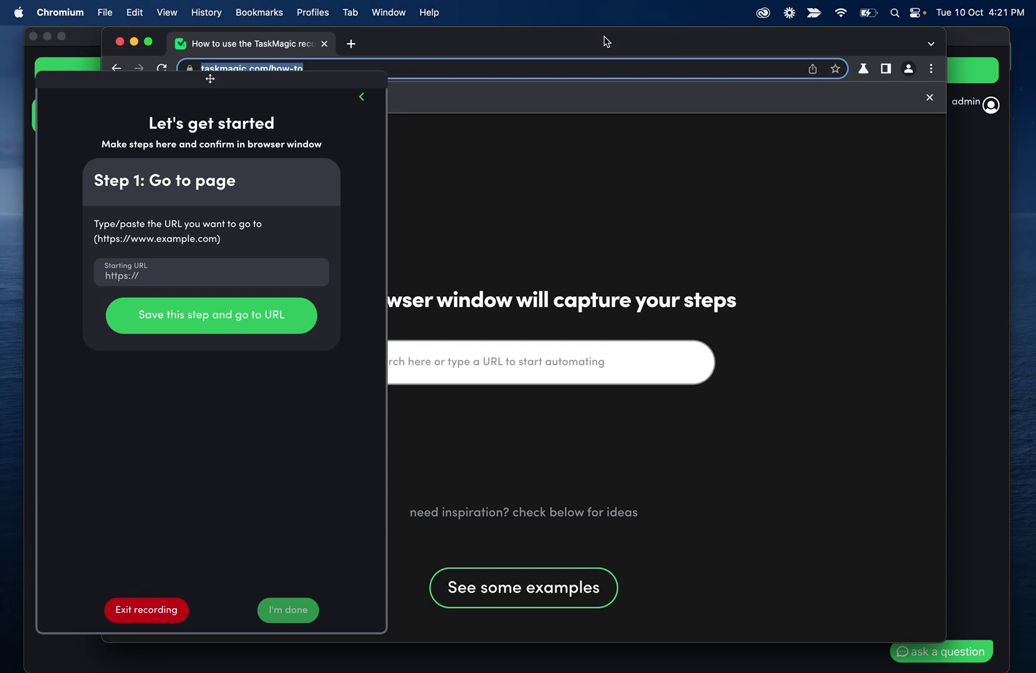
Step: Set the starting URL to etsy.com and save it as Step 1
{"action": "left_click", "coordinate": [305, 281]}
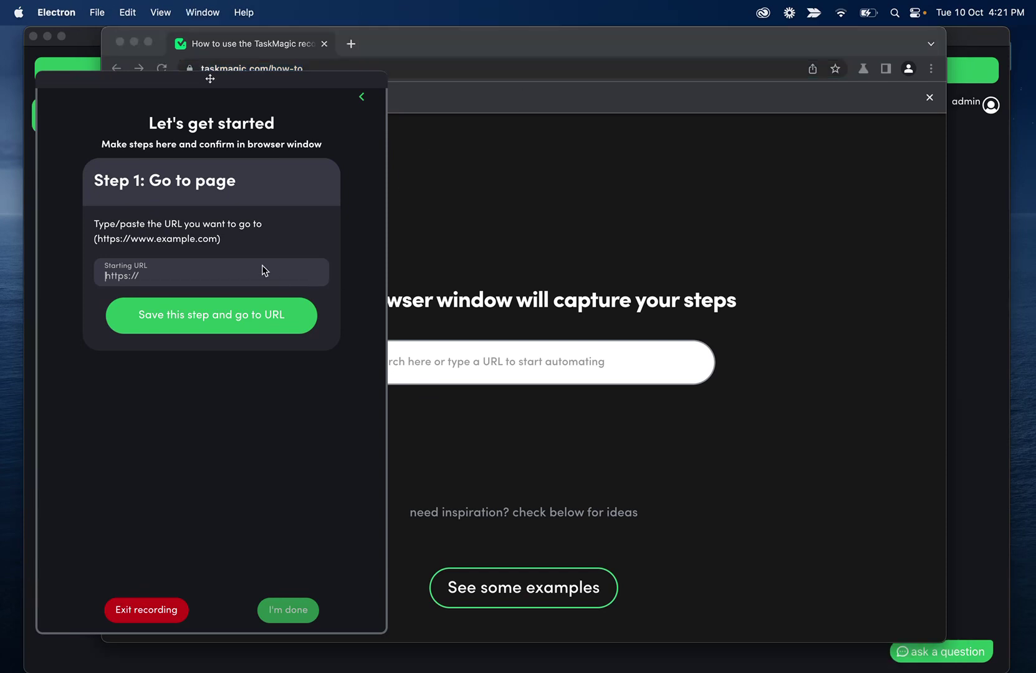
{"action": "type", "text": "etsy.com"}
{"action": "left_click", "coordinate": [206, 316]}
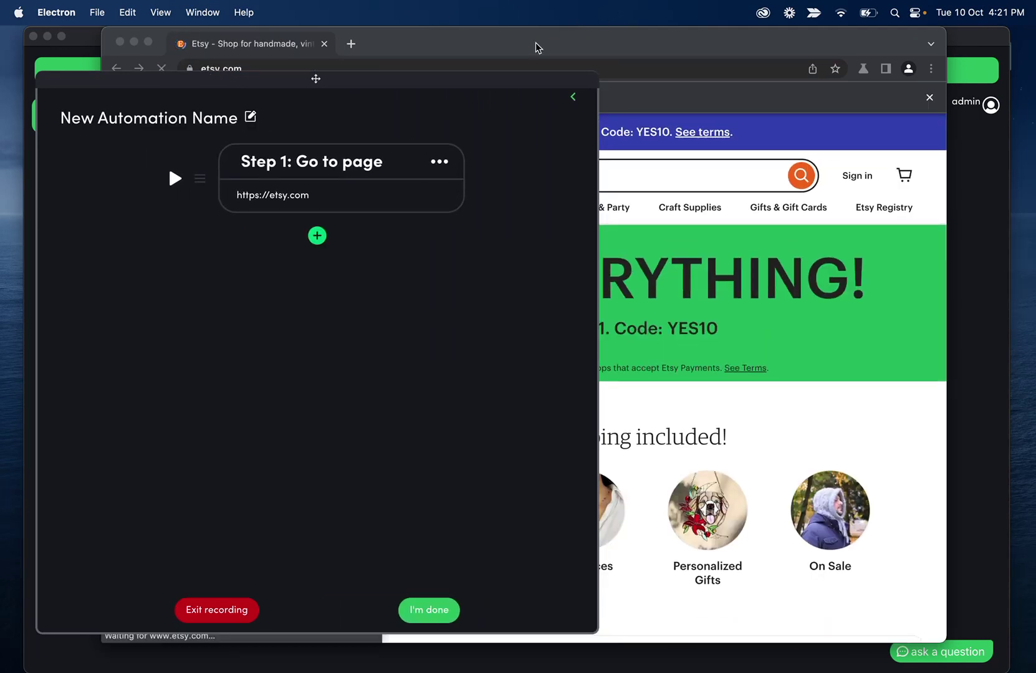
Step: Record a Type step entering Holiday into the Etsy search box
{"action": "left_click", "coordinate": [318, 236]}
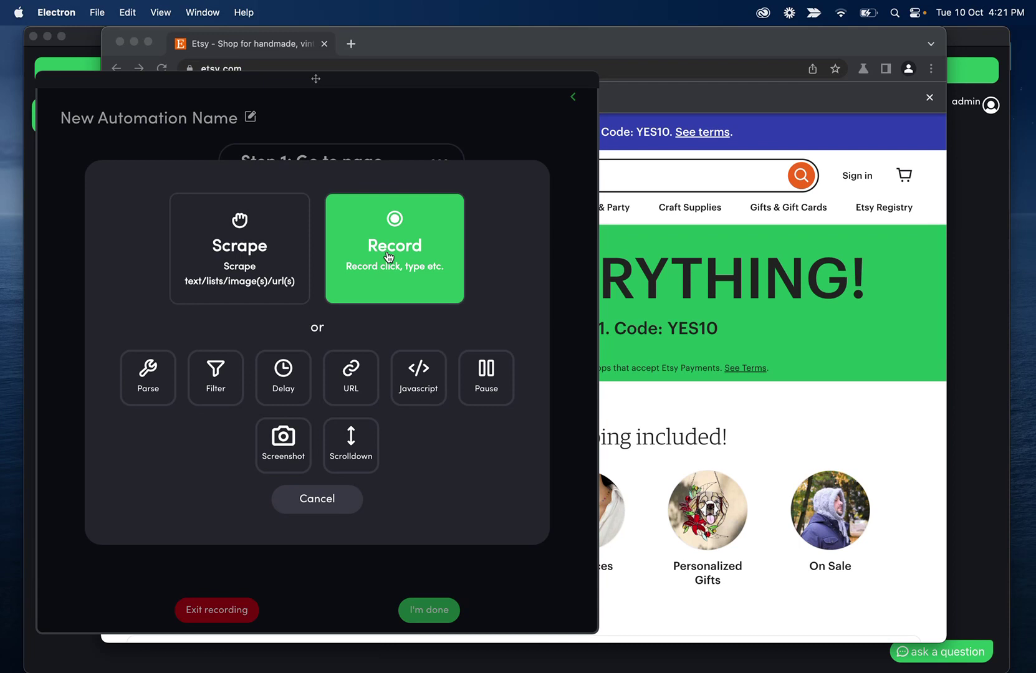
{"action": "left_click", "coordinate": [389, 257]}
{"action": "left_click", "coordinate": [336, 249]}
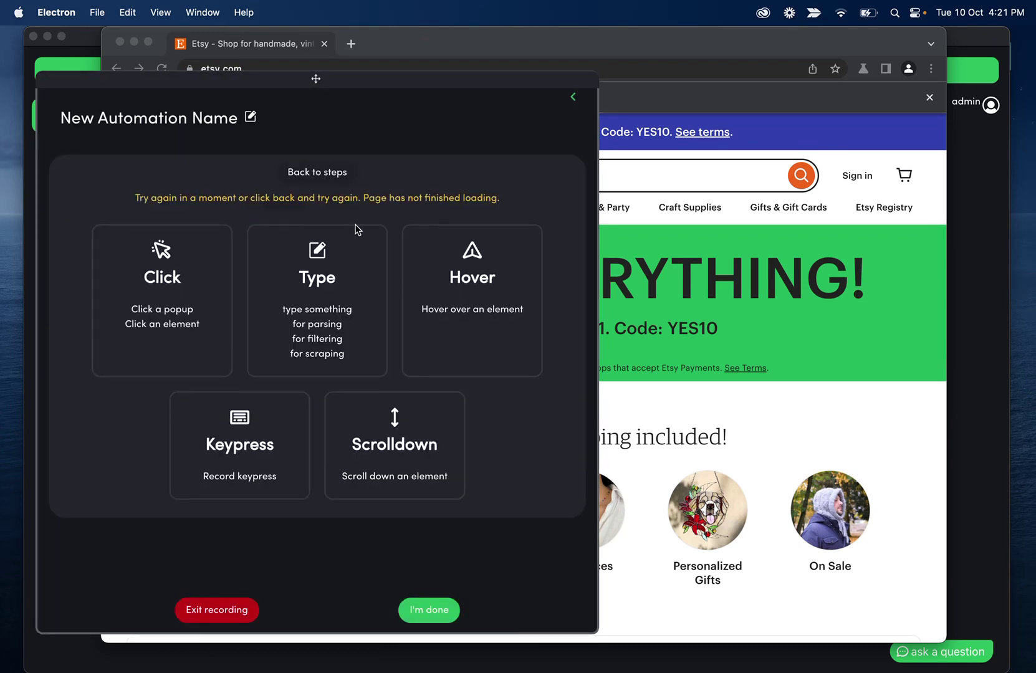
{"action": "left_click", "coordinate": [321, 278]}
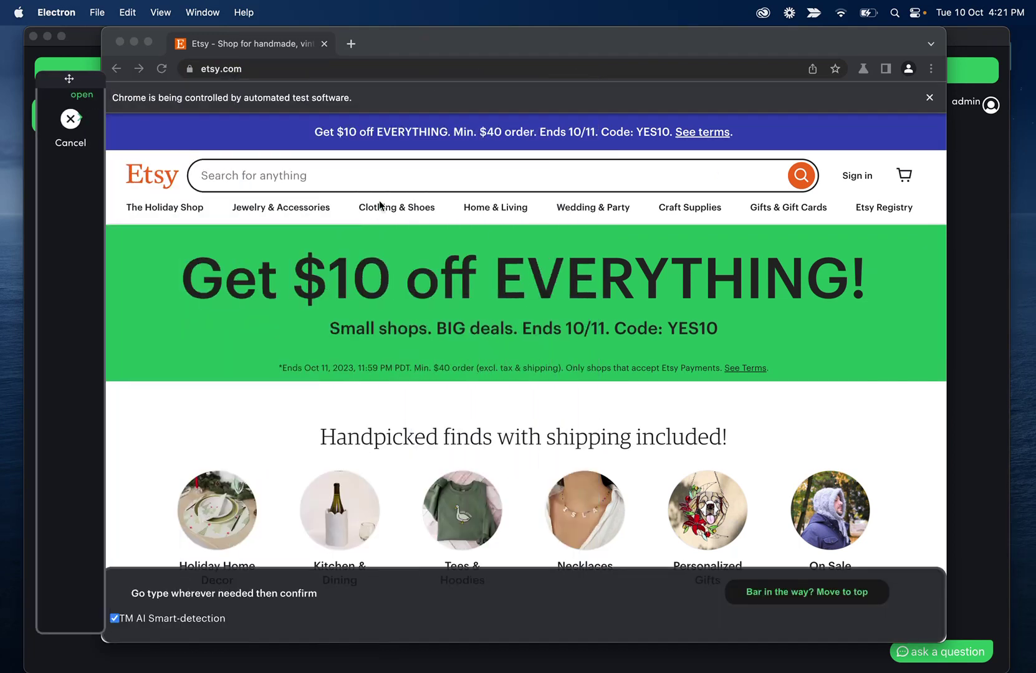
{"action": "left_click", "coordinate": [288, 182]}
{"action": "type", "text": "Holiday"}
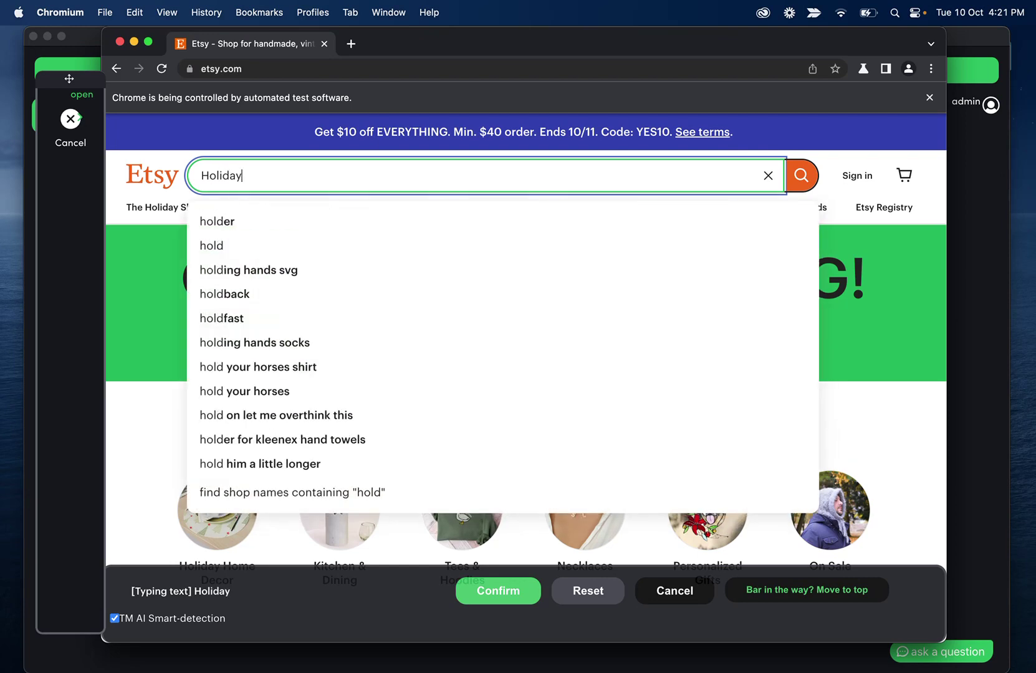
{"action": "left_click", "coordinate": [492, 592]}
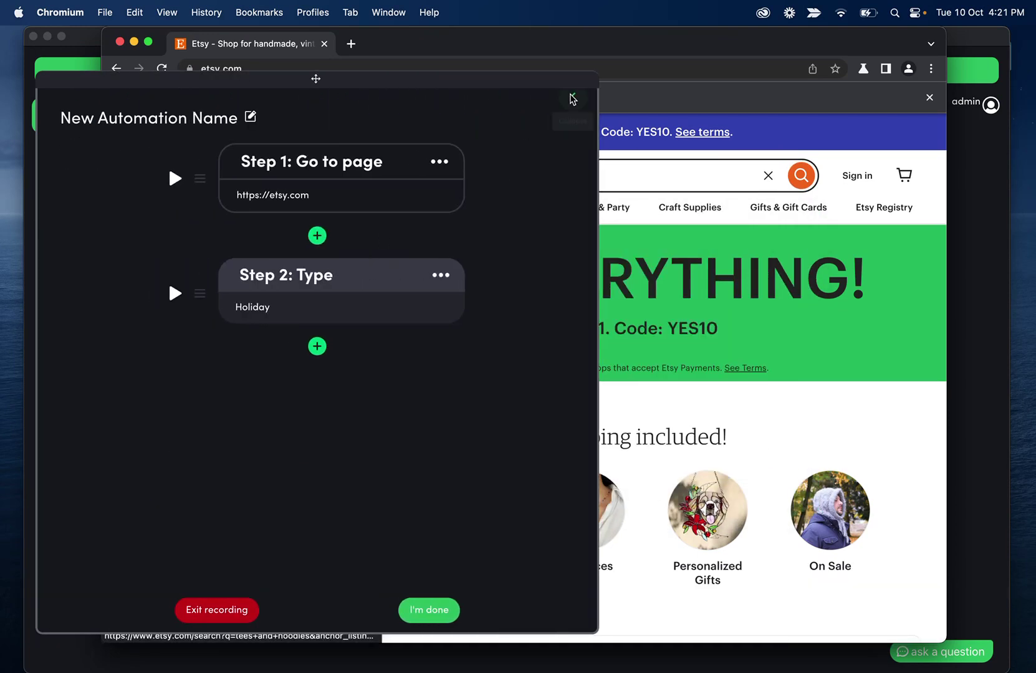
Step: Record a Click step on the Etsy search button and play it to show Holiday results
{"action": "left_click", "coordinate": [317, 346]}
{"action": "left_click", "coordinate": [397, 273]}
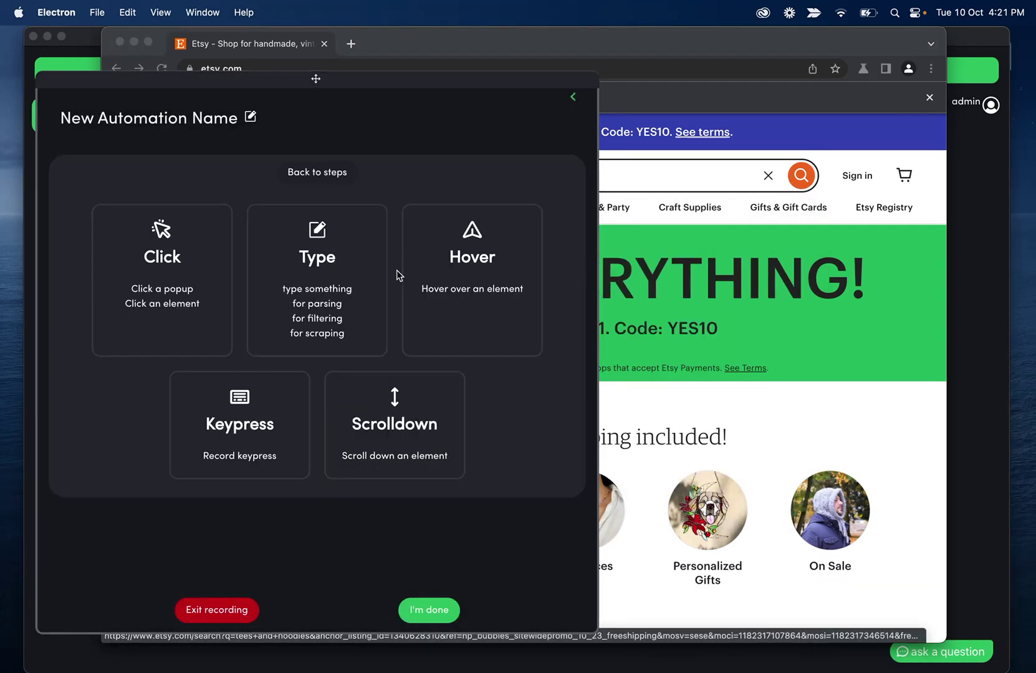
{"action": "left_click", "coordinate": [162, 274]}
{"action": "left_click", "coordinate": [804, 178]}
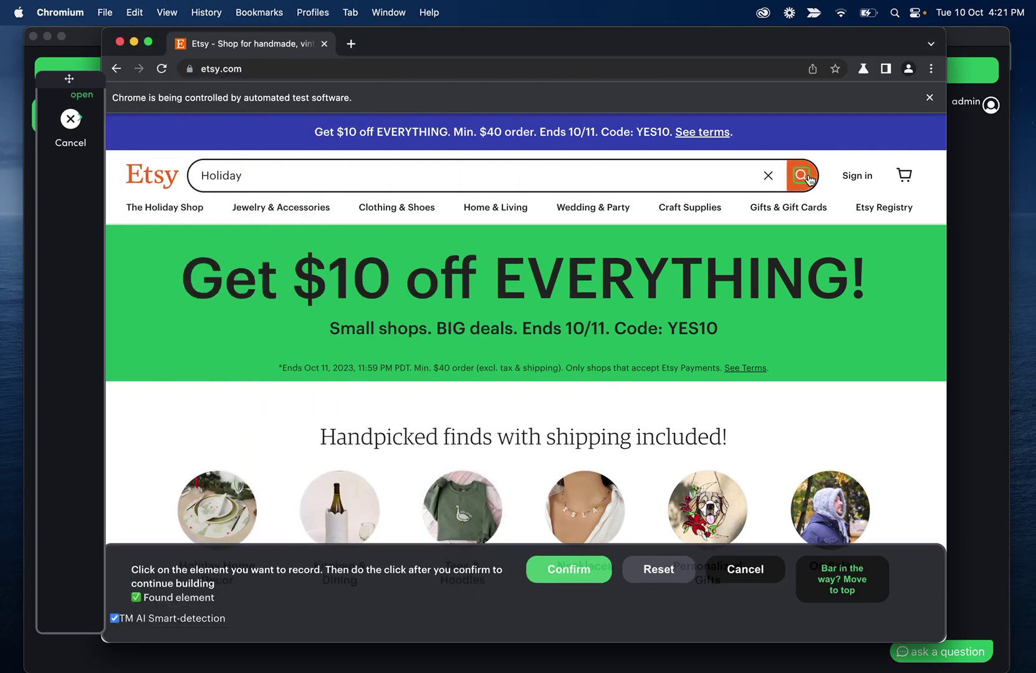
{"action": "left_click", "coordinate": [569, 569]}
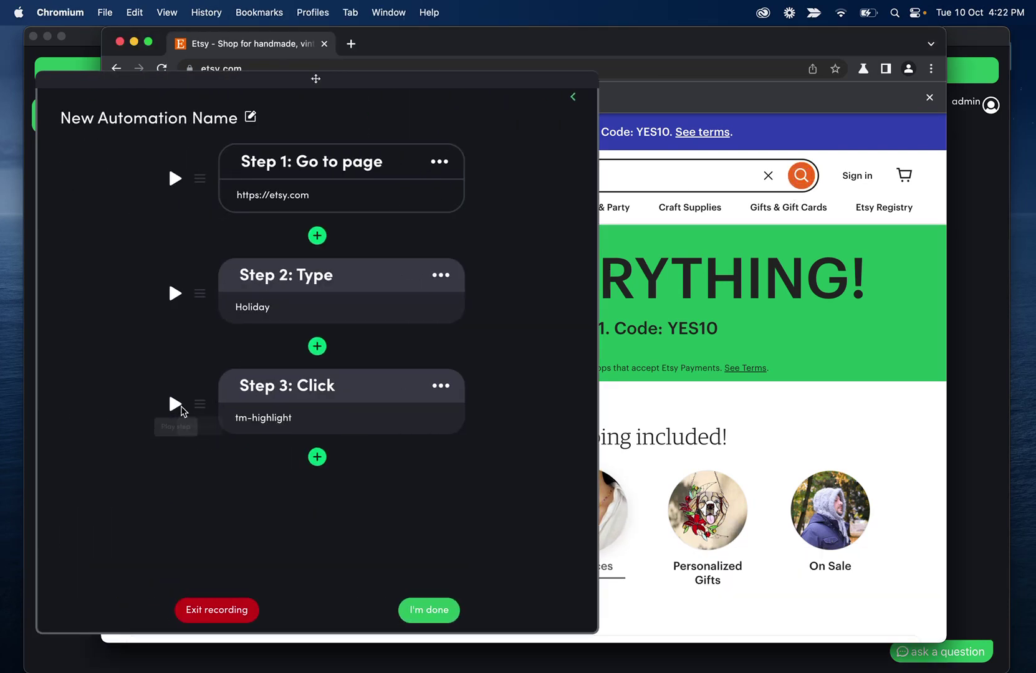
{"action": "left_click", "coordinate": [180, 408]}
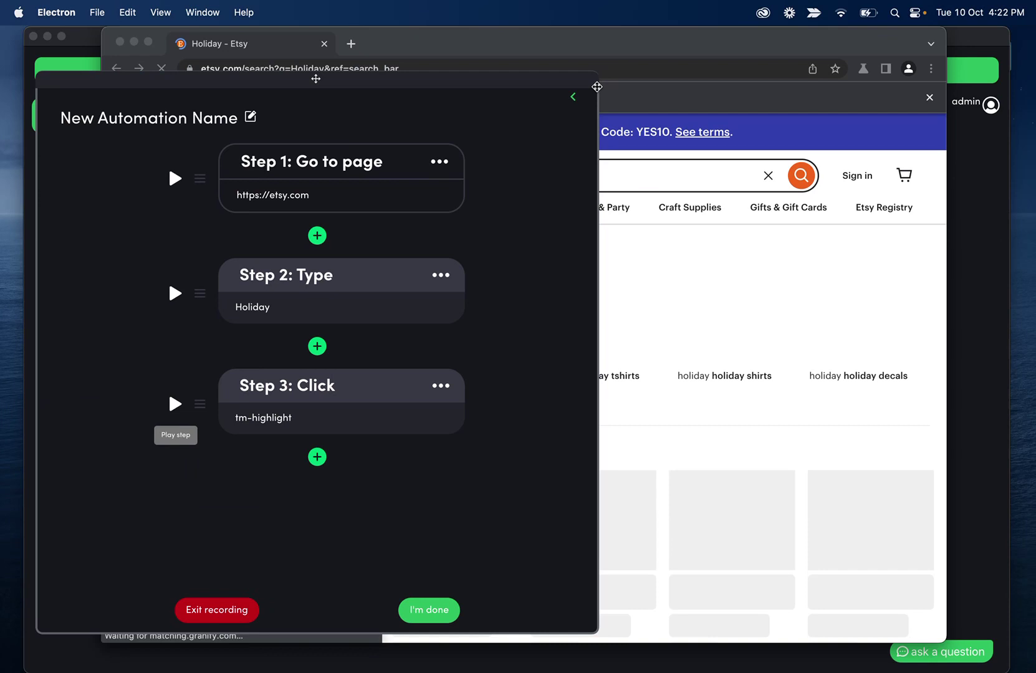
{"action": "left_click", "coordinate": [573, 96]}
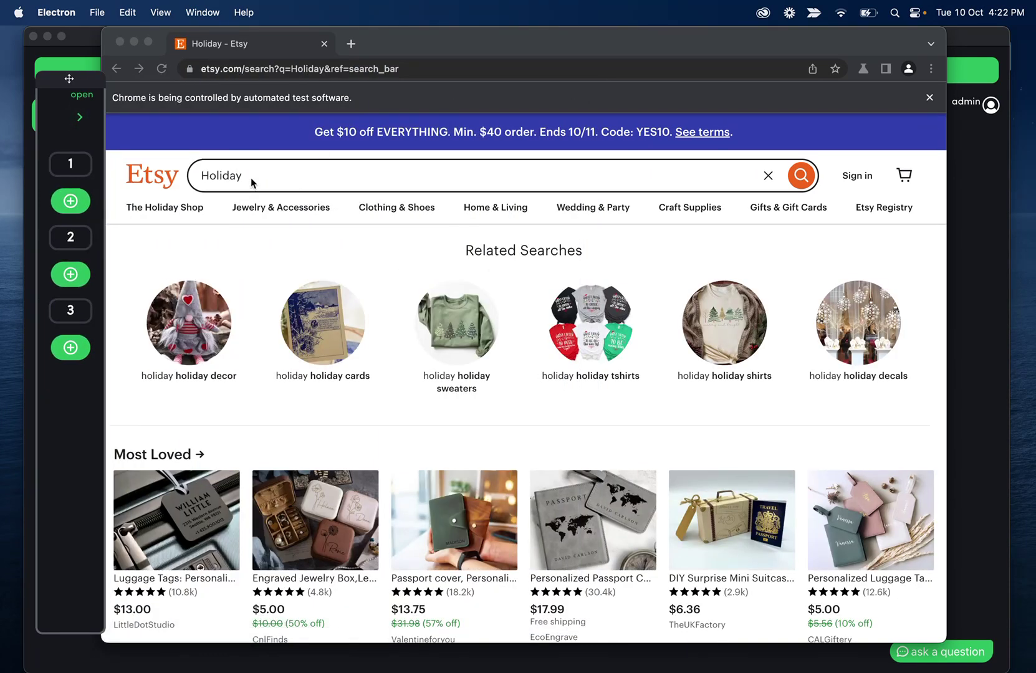
{"action": "left_click", "coordinate": [252, 182]}
{"action": "double_click", "coordinate": [232, 176]}
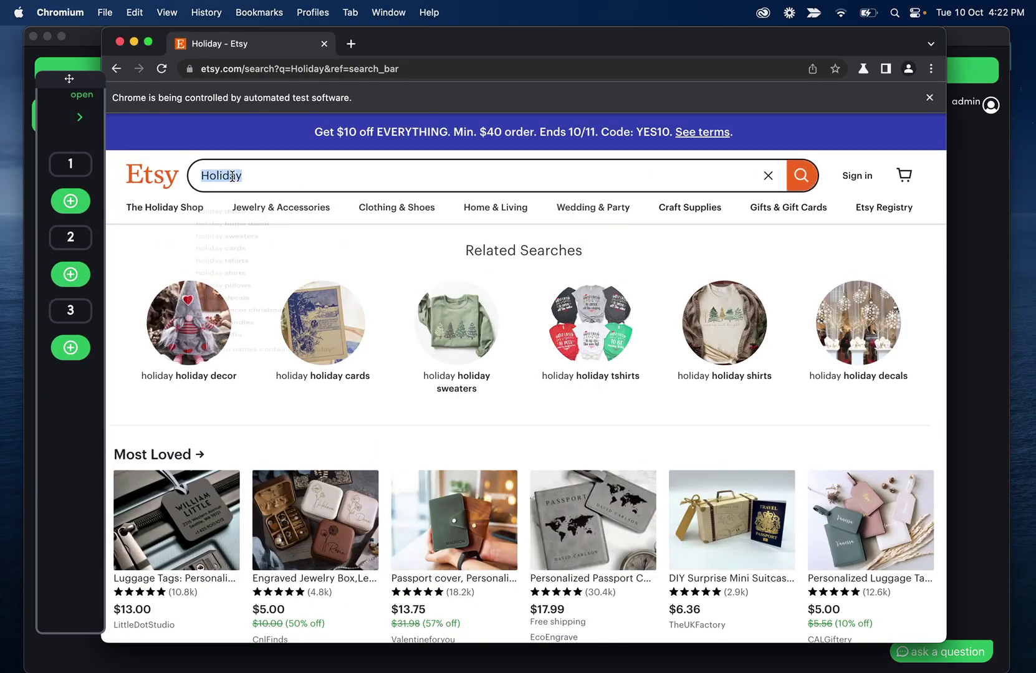
{"action": "type", "text": "@"}
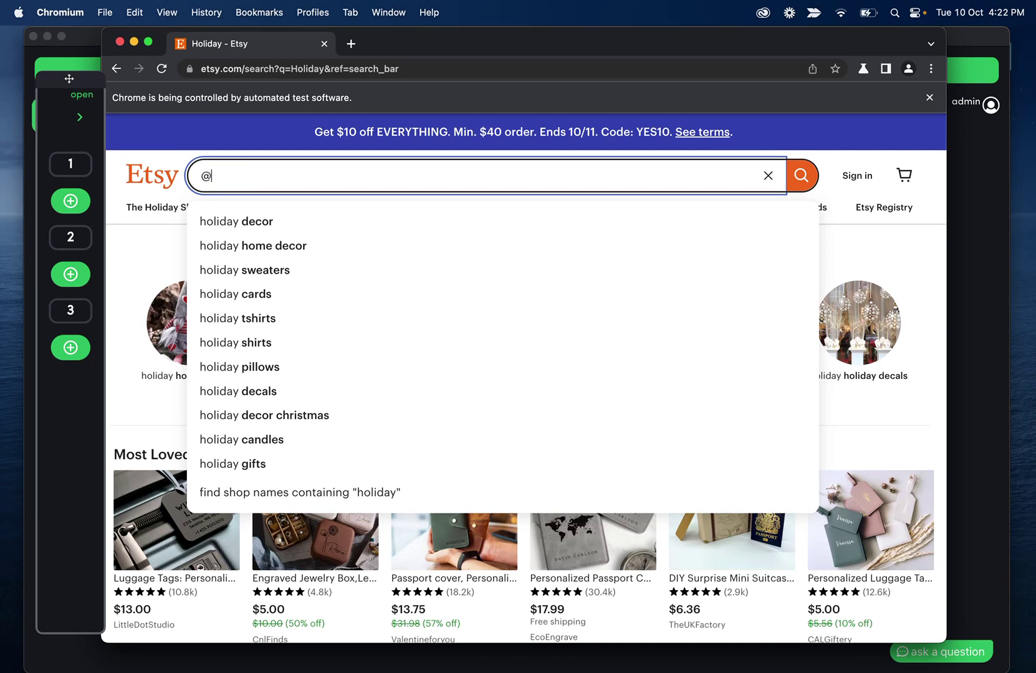
{"action": "type", "text": "category"}
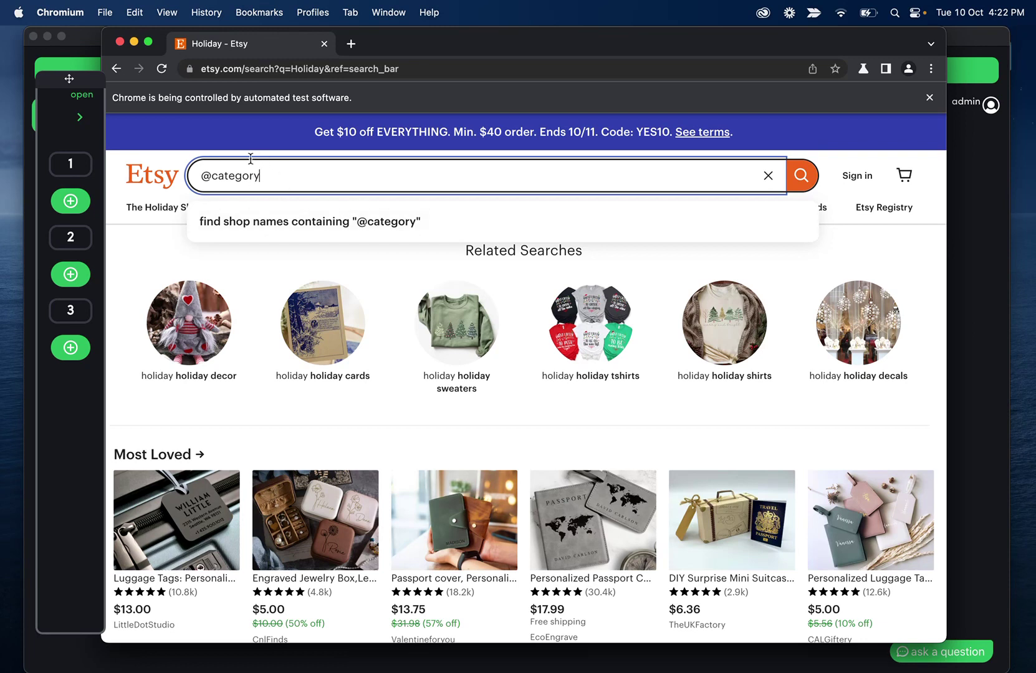
{"action": "triple_click", "coordinate": [284, 171]}
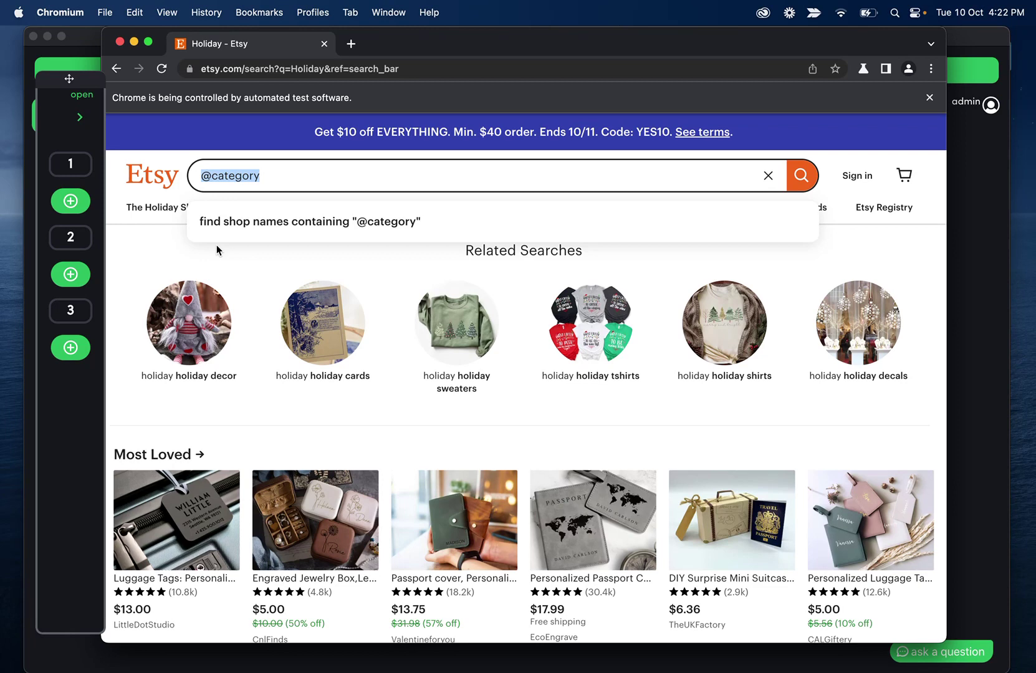
{"action": "left_click", "coordinate": [255, 253]}
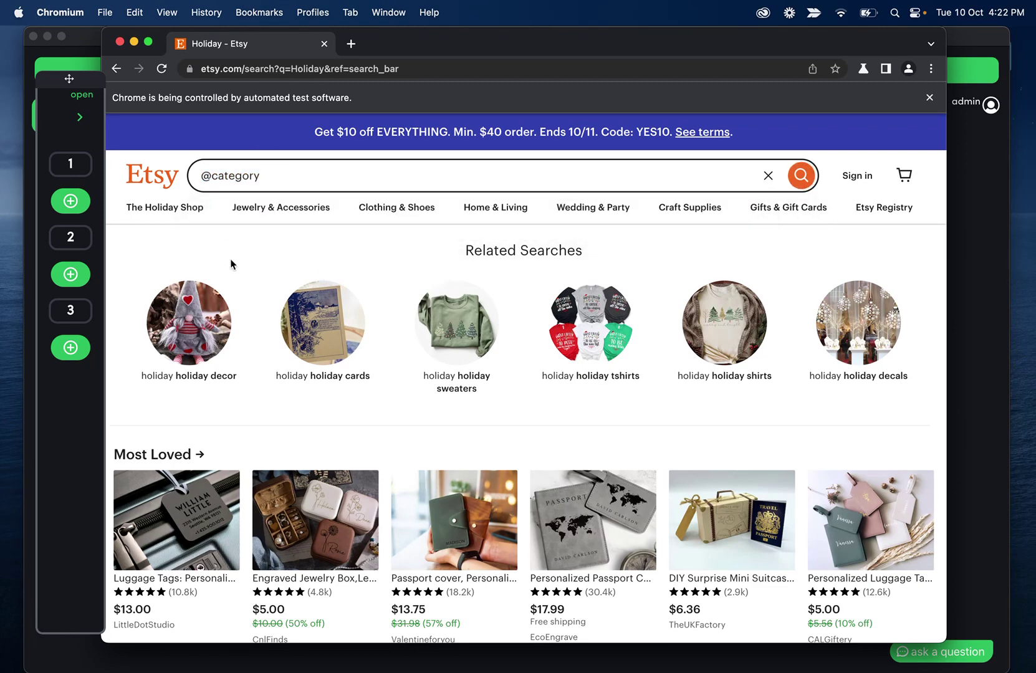
{"action": "scroll", "coordinate": [237, 255], "scroll_direction": "down", "scroll_amount": 3}
Step: Add a Scrape List step, picking Christmas Planner Spreadsheet and Spa Christmas Gift Set For Her as samples
{"action": "left_click", "coordinate": [79, 117]}
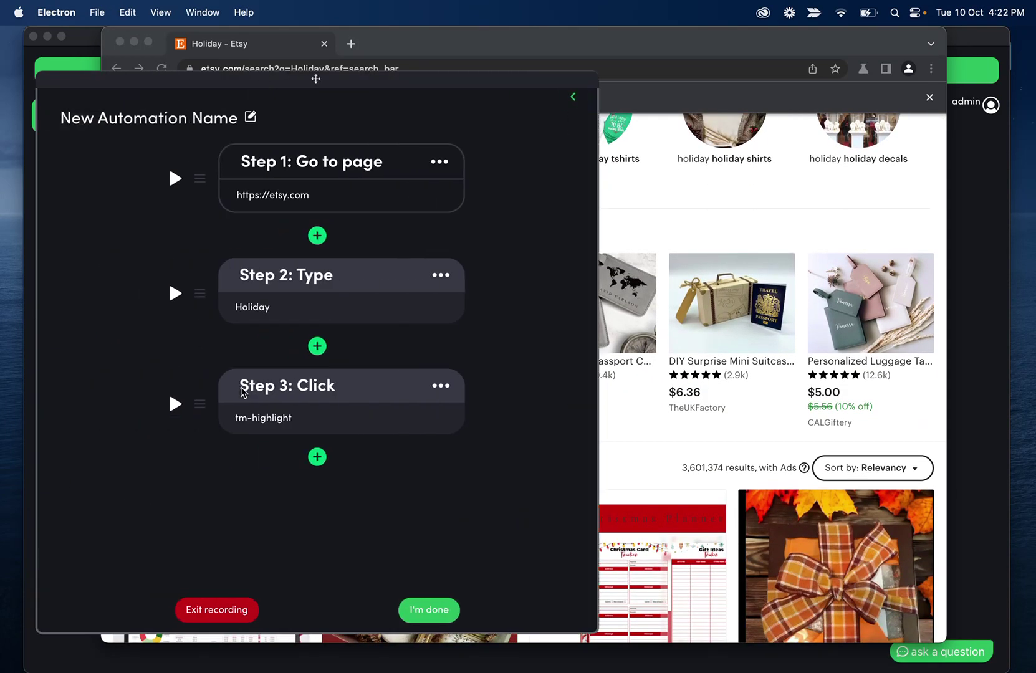
{"action": "left_click", "coordinate": [317, 457]}
{"action": "left_click", "coordinate": [277, 278]}
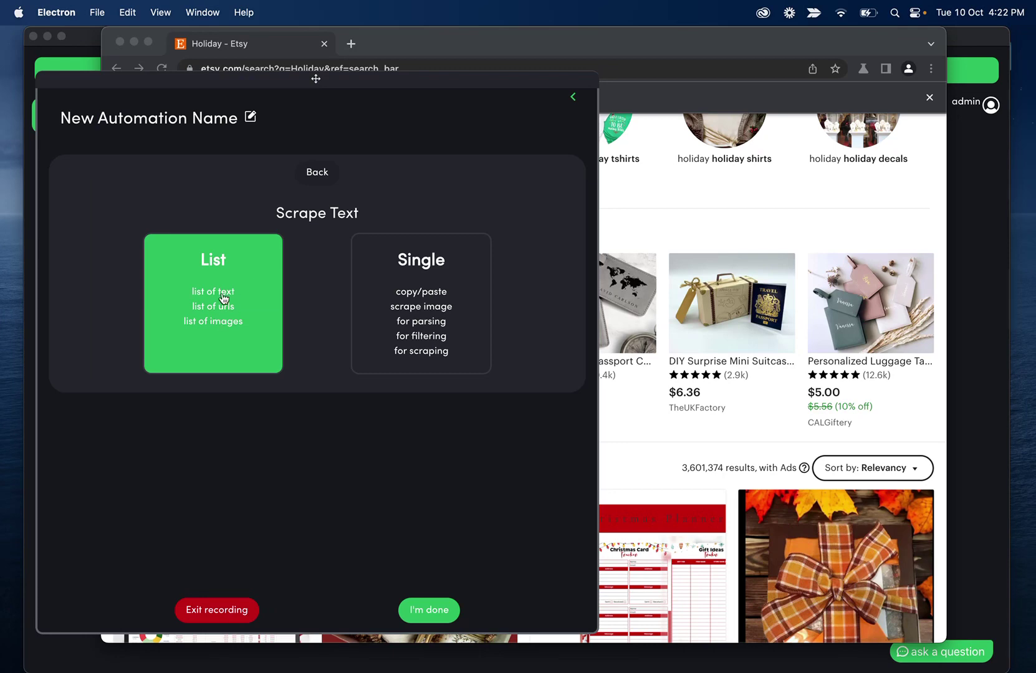
{"action": "left_click", "coordinate": [240, 293]}
{"action": "scroll", "coordinate": [224, 466], "scroll_direction": "down", "scroll_amount": 5}
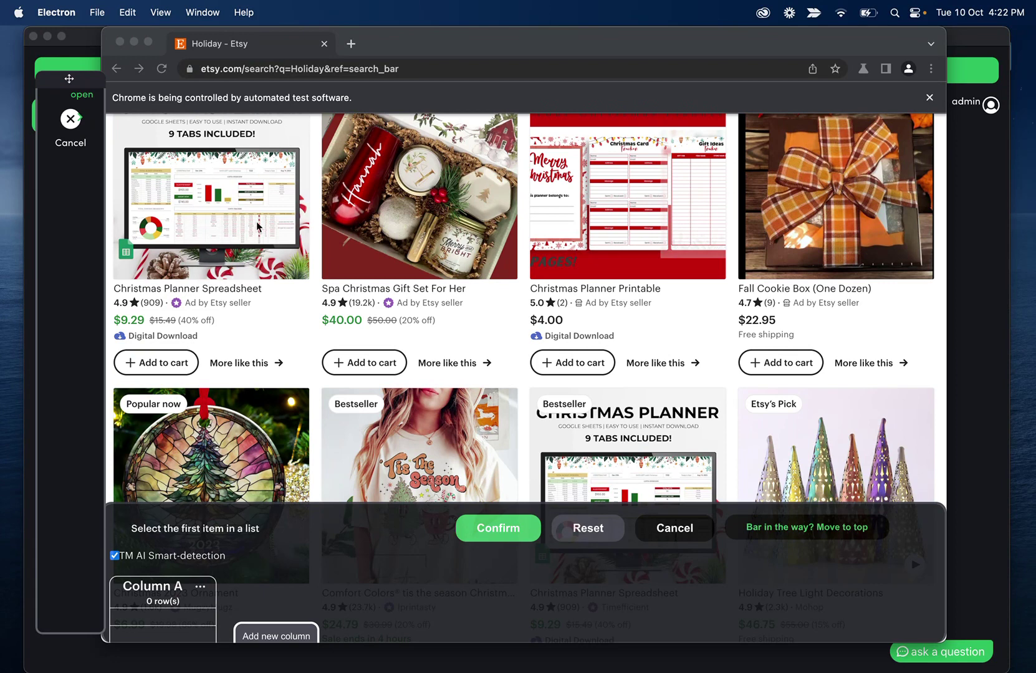
{"action": "left_click", "coordinate": [271, 291]}
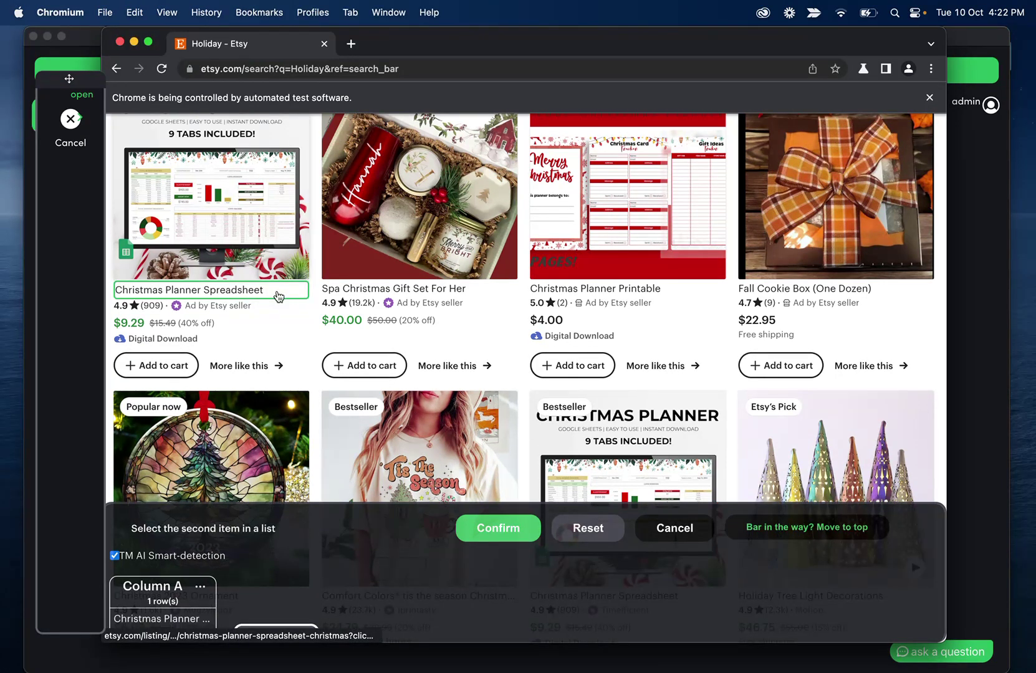
{"action": "left_click", "coordinate": [515, 296]}
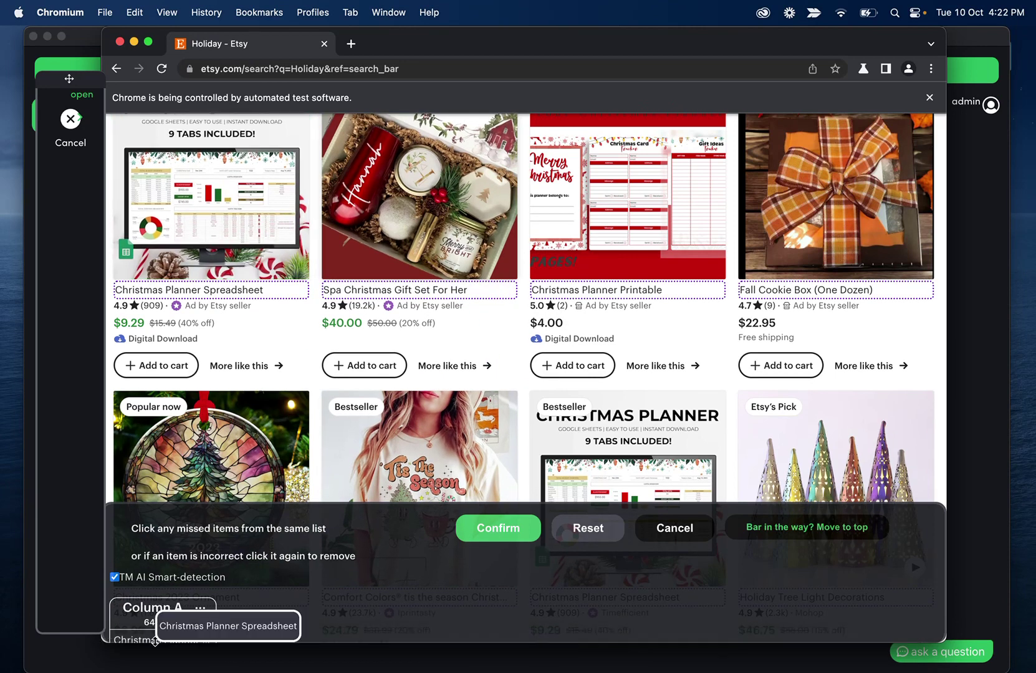
{"action": "scroll", "coordinate": [232, 569], "scroll_direction": "down", "scroll_amount": 1}
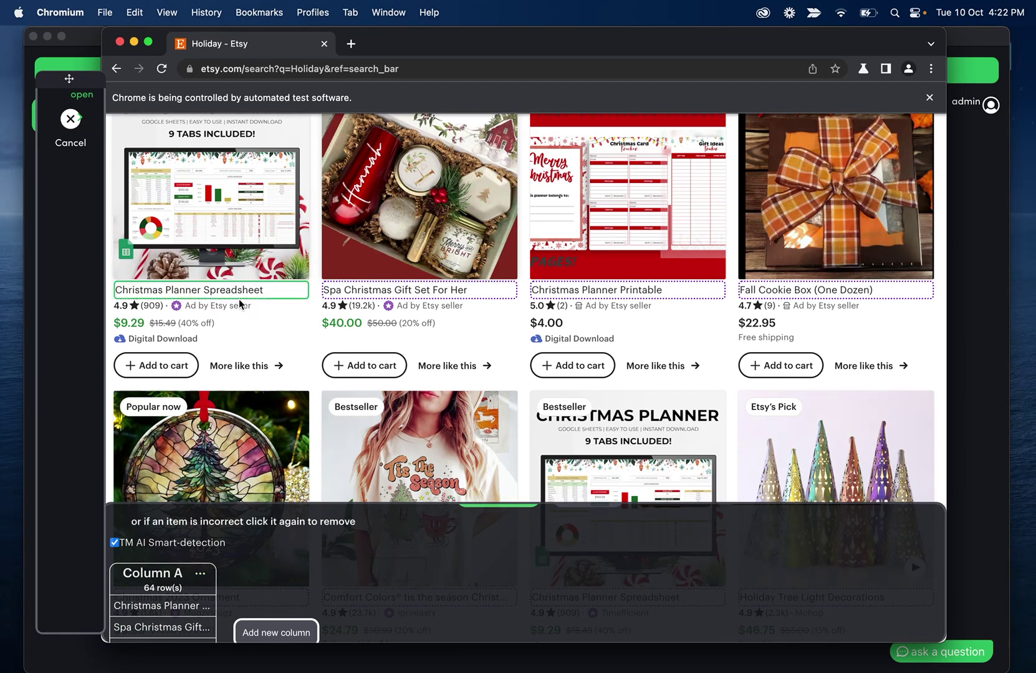
Step: Duplicate Column A, turn Column B into product links, confirm, and finish recording
{"action": "left_click", "coordinate": [201, 574]}
{"action": "left_click", "coordinate": [254, 540]}
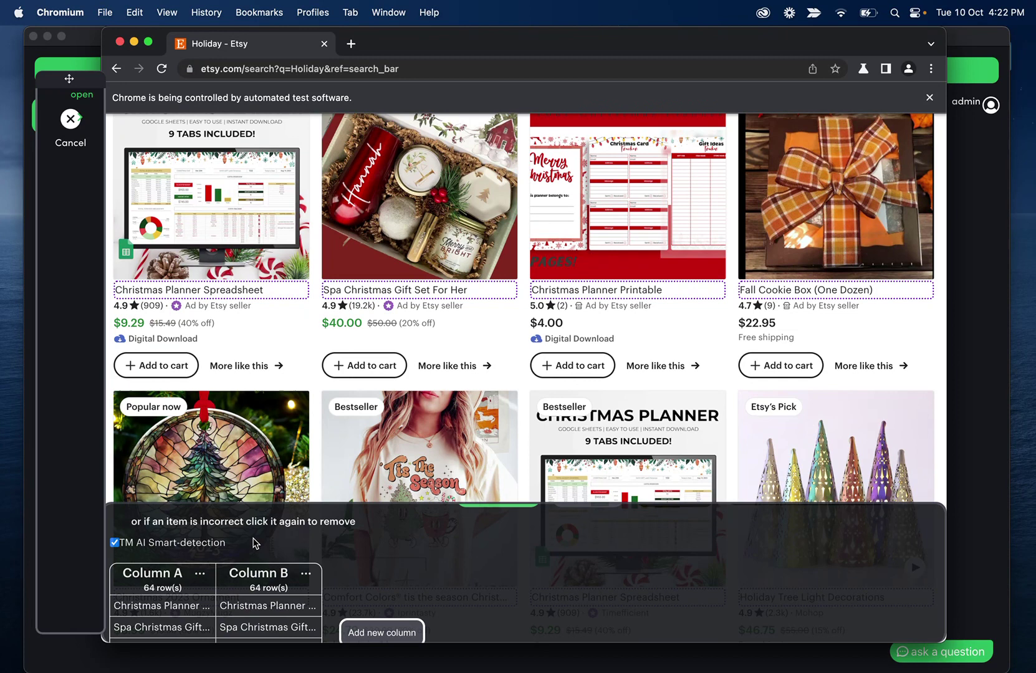
{"action": "left_click", "coordinate": [305, 574]}
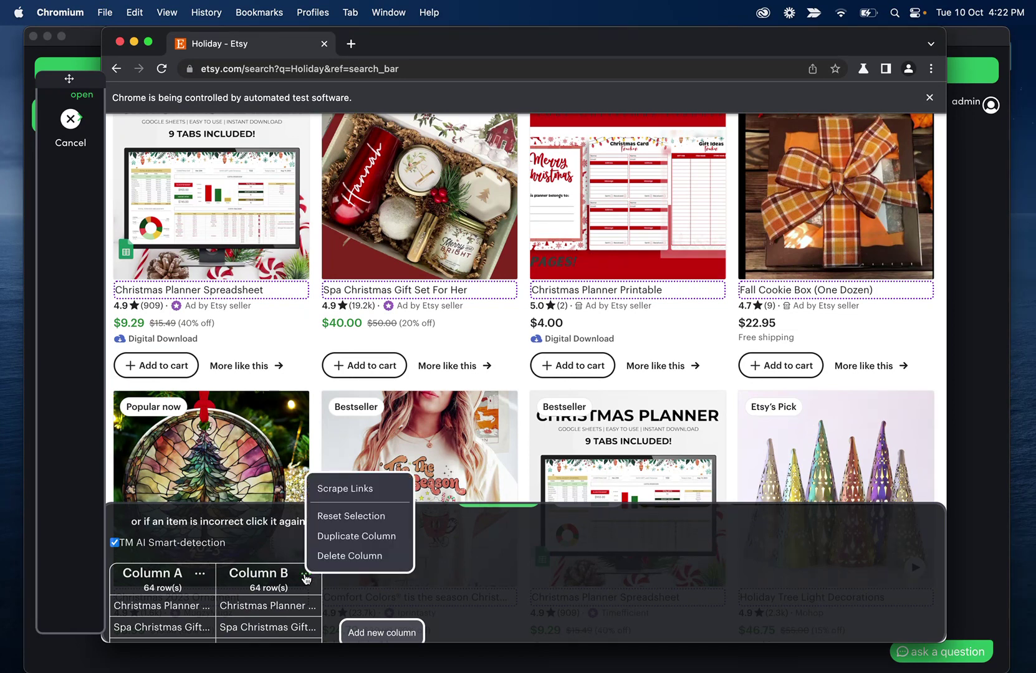
{"action": "left_click", "coordinate": [347, 490]}
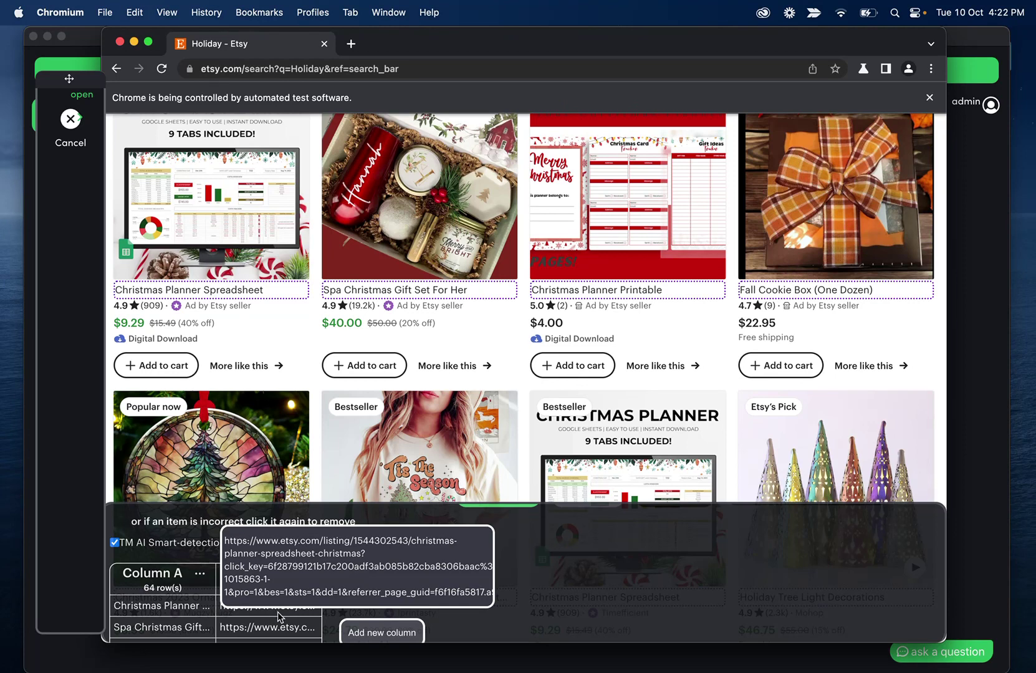
{"action": "scroll", "coordinate": [278, 605], "scroll_direction": "down", "scroll_amount": 3}
{"action": "scroll", "coordinate": [284, 566], "scroll_direction": "up", "scroll_amount": 3}
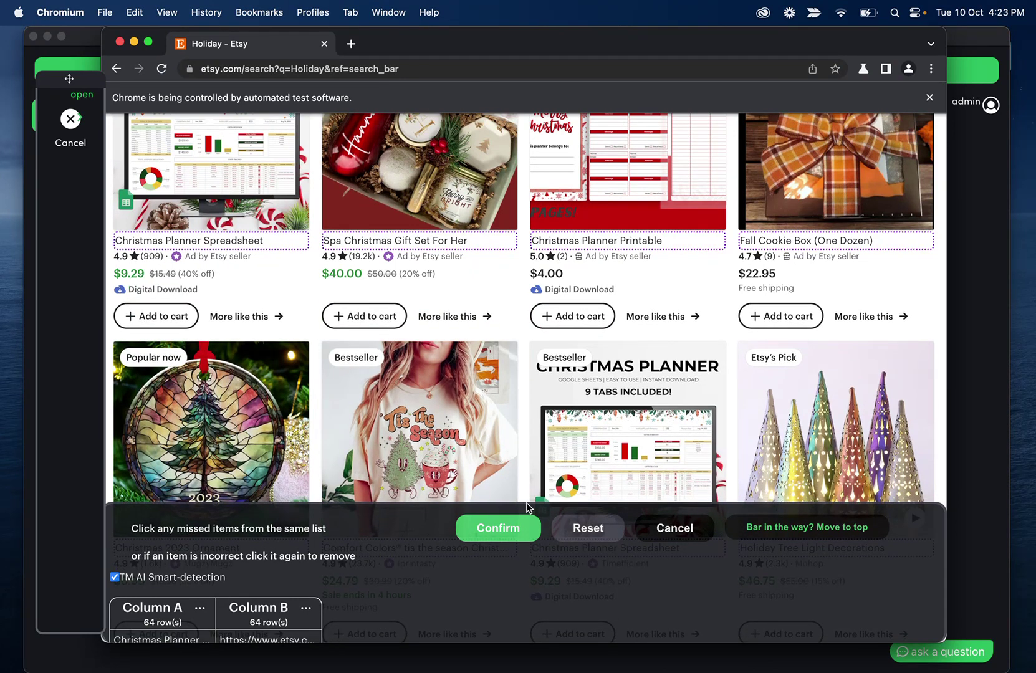
{"action": "left_click", "coordinate": [503, 529]}
{"action": "scroll", "coordinate": [349, 344], "scroll_direction": "down", "scroll_amount": 3}
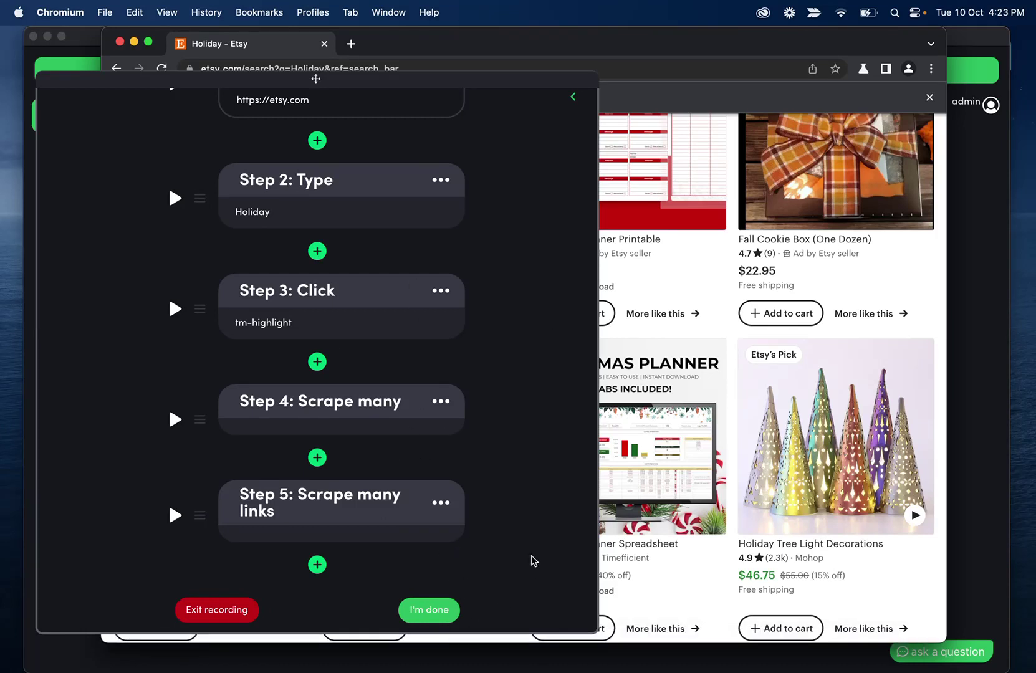
{"action": "left_click", "coordinate": [430, 609]}
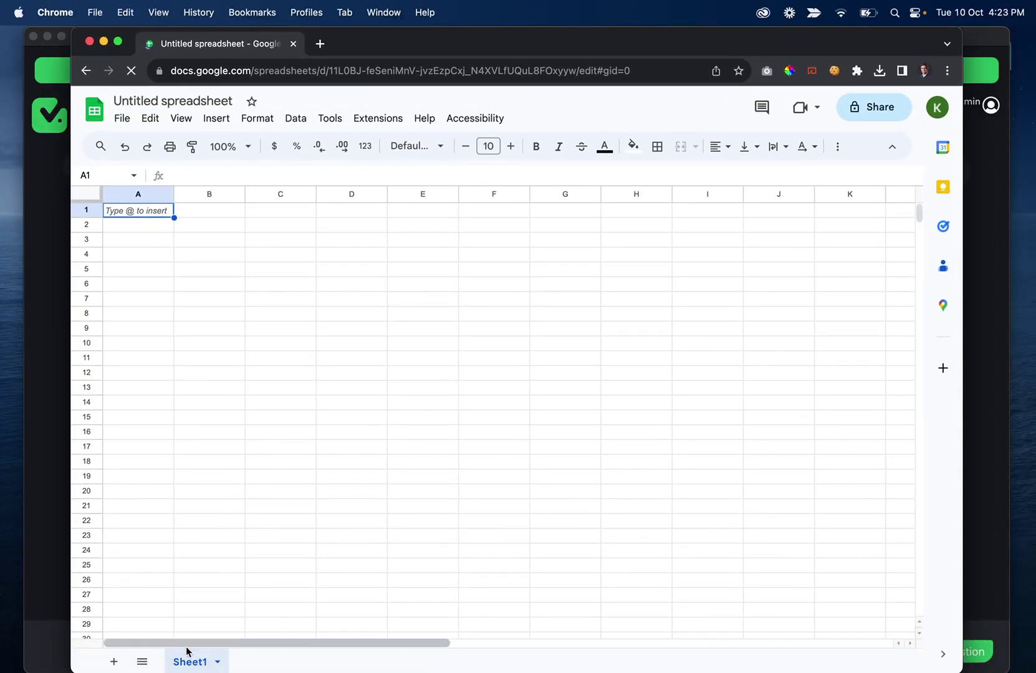
Step: Rename the tab to Etsy, add Product Name and URL headers, and title the file etsy export
{"action": "double_click", "coordinate": [193, 663]}
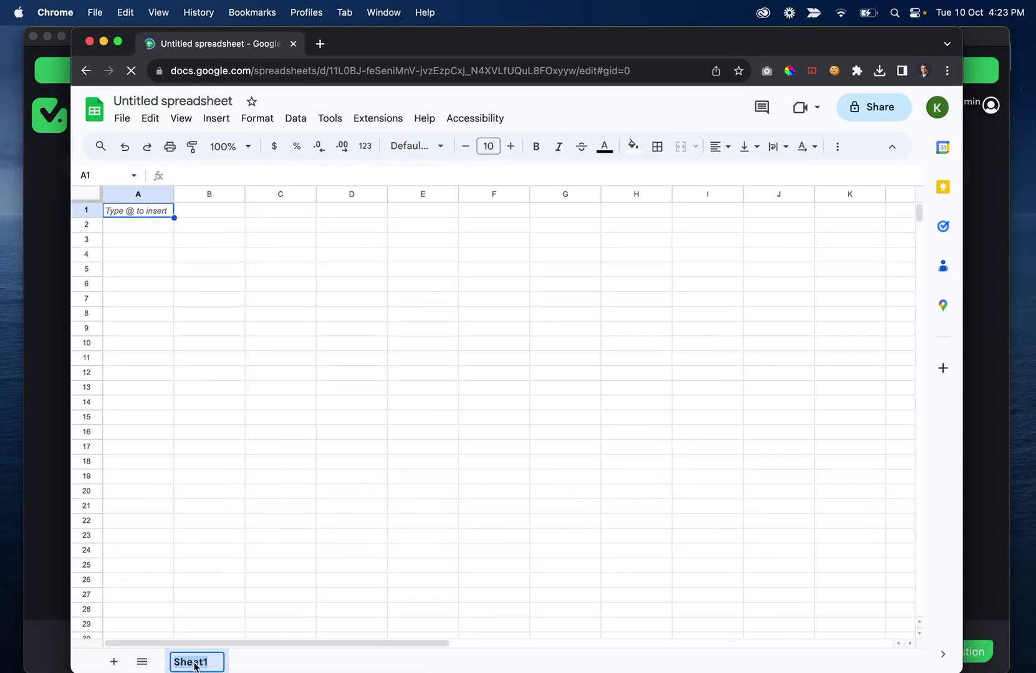
{"action": "type", "text": "Etsy"}
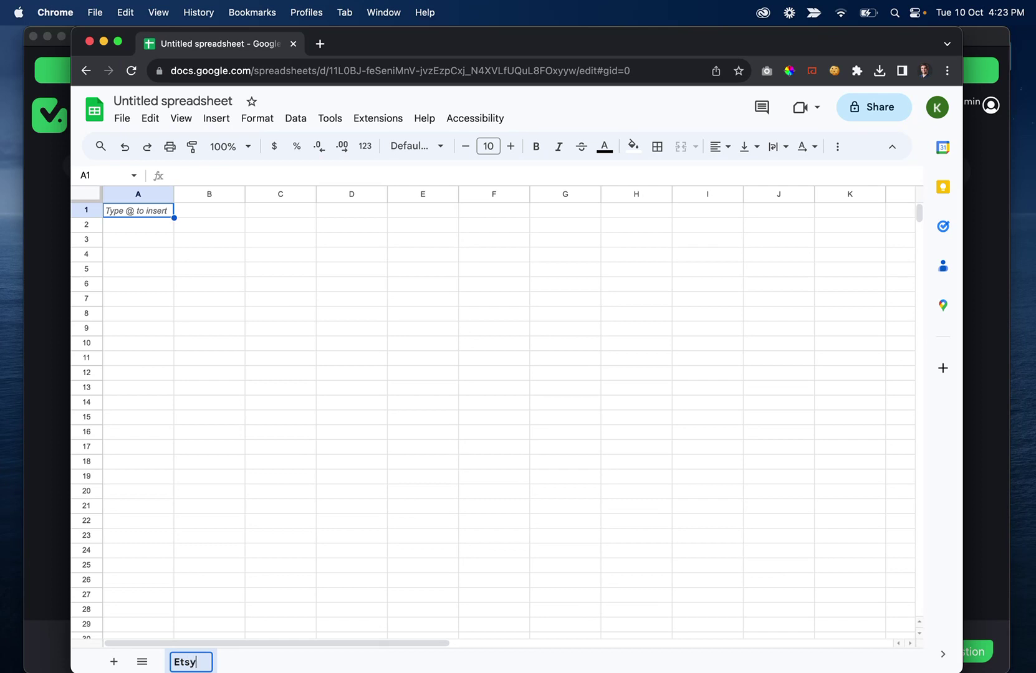
{"action": "left_click", "coordinate": [127, 211]}
{"action": "type", "text": "Produc"}
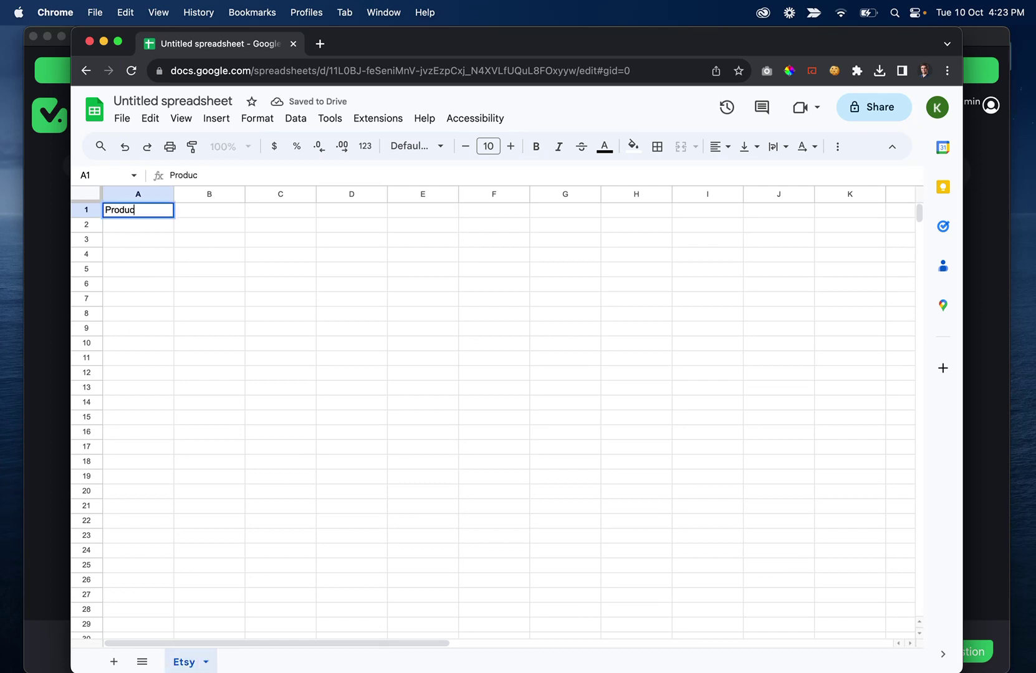
{"action": "type", "text": "rt Name"}
{"action": "key", "text": "Tab"}
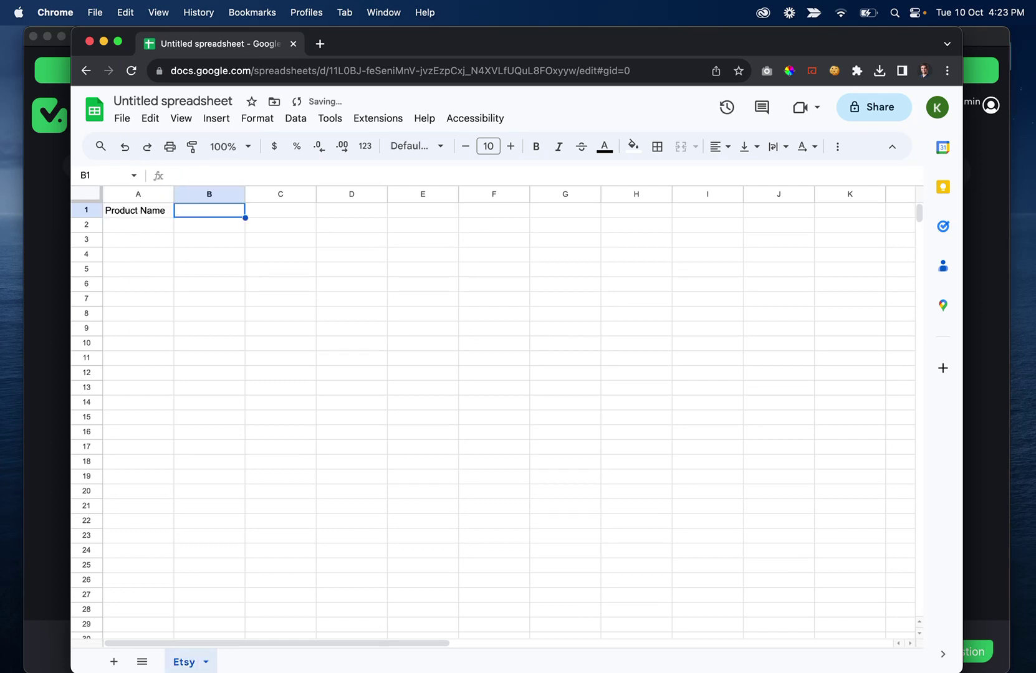
{"action": "type", "text": "URL"}
{"action": "left_click", "coordinate": [165, 102]}
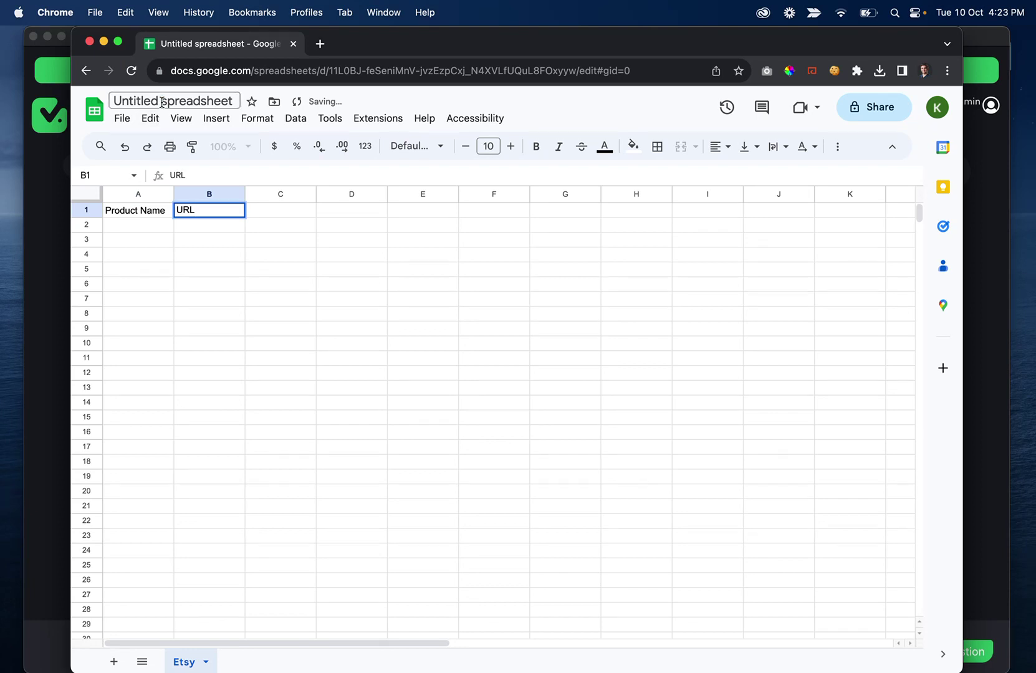
{"action": "type", "text": "etsy export"}
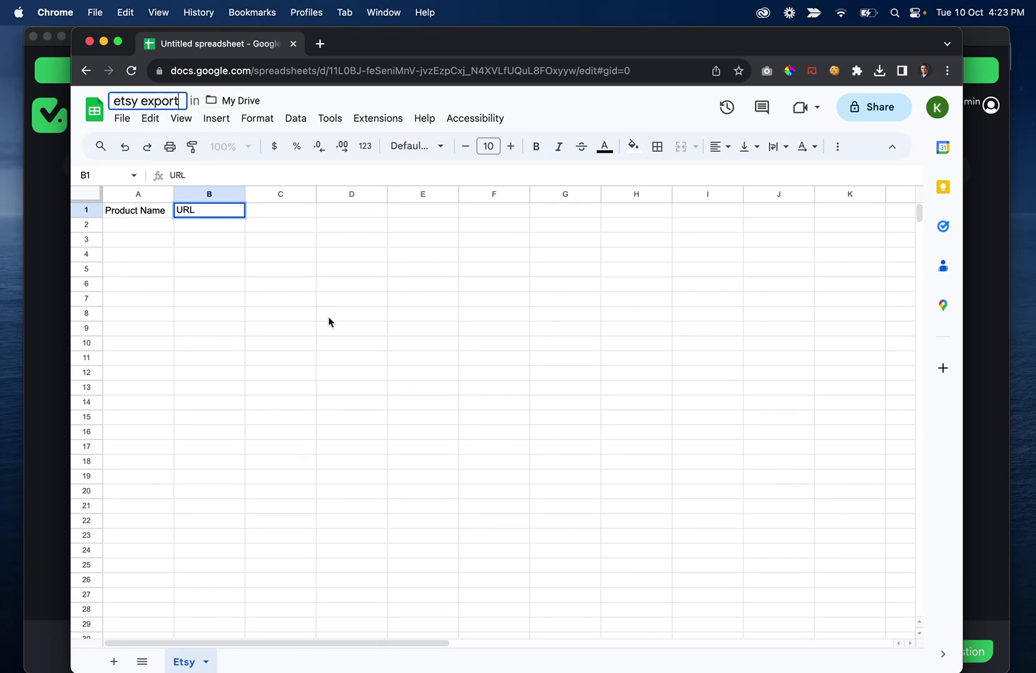
{"action": "left_click", "coordinate": [329, 319]}
Step: Share etsy export with the TaskMagic automations address as editor and copy its URL
{"action": "left_click", "coordinate": [899, 111]}
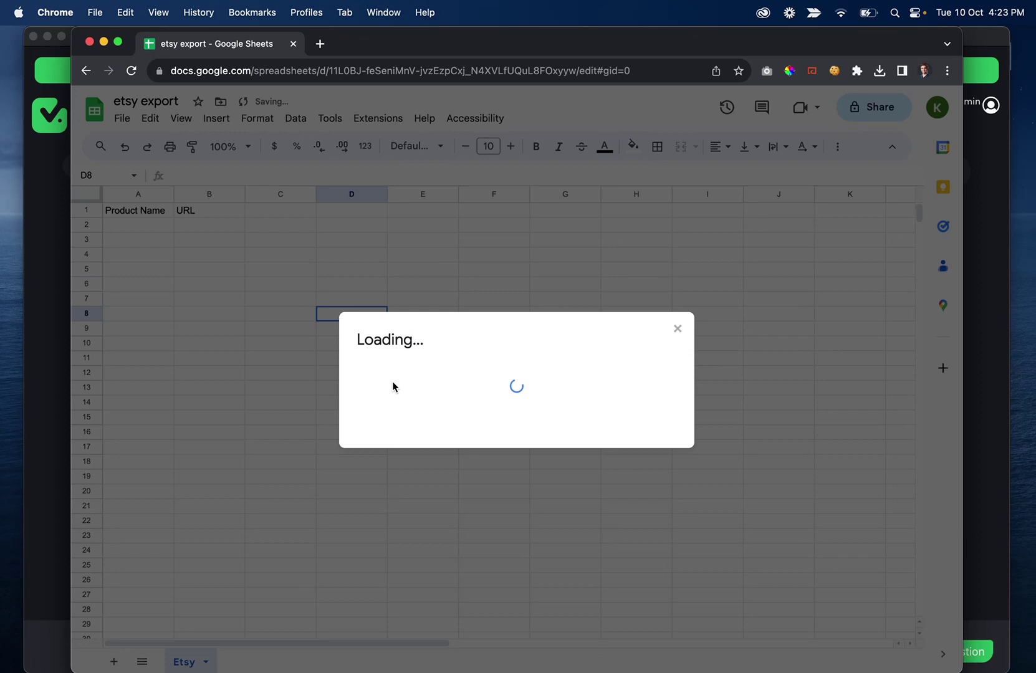
{"action": "left_click", "coordinate": [430, 306]}
{"action": "key", "text": "super+v"}
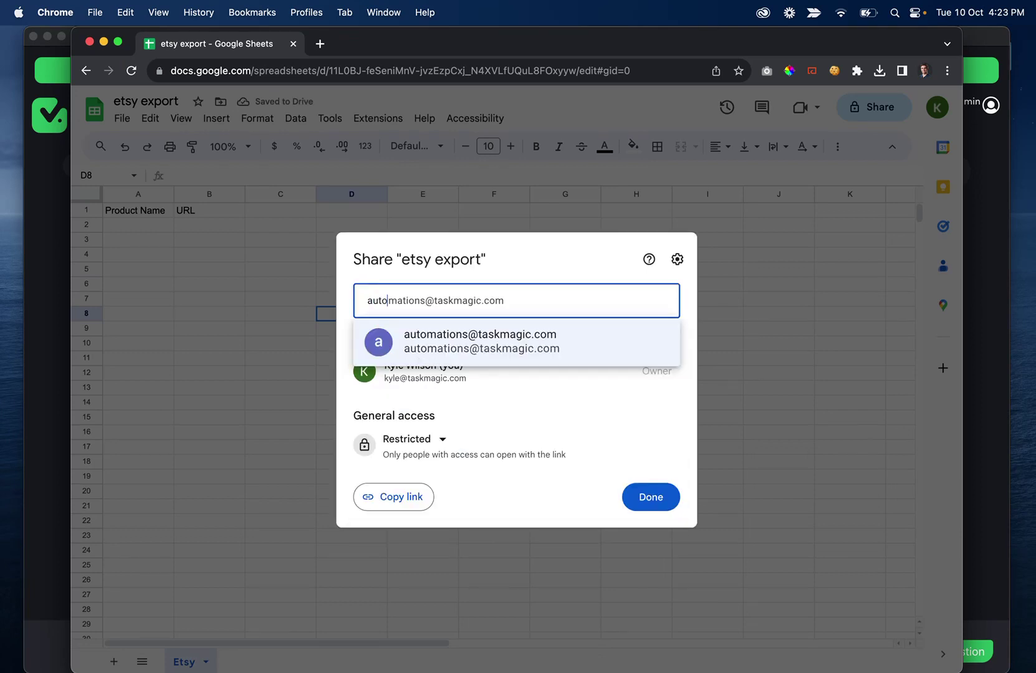
{"action": "left_click", "coordinate": [442, 350]}
{"action": "left_click", "coordinate": [650, 491]}
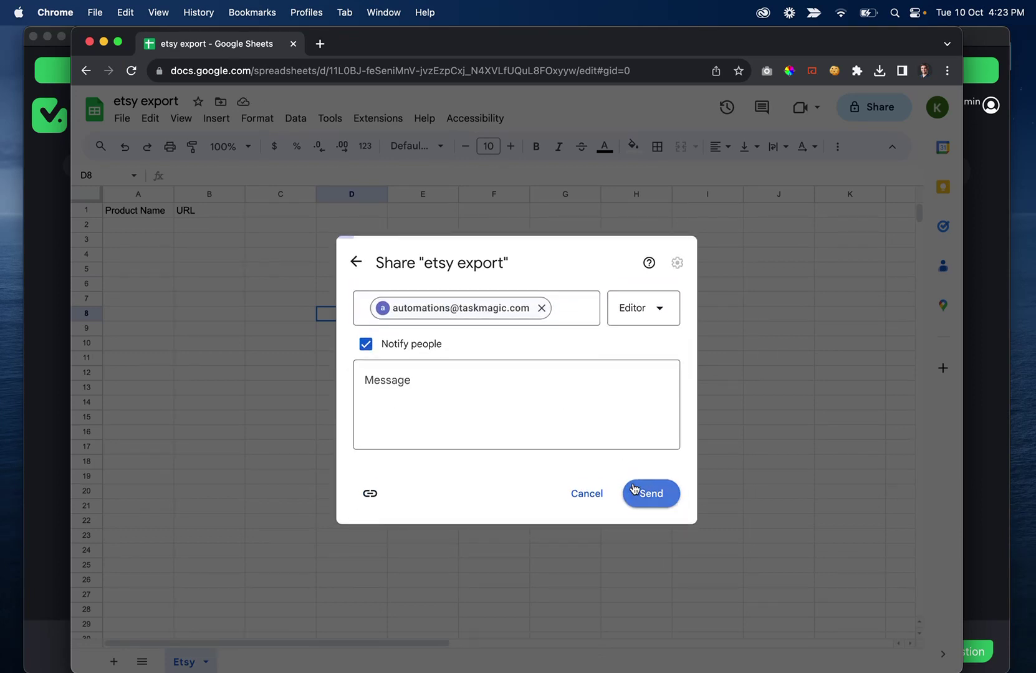
{"action": "left_click", "coordinate": [328, 71]}
{"action": "key", "text": "super+c"}
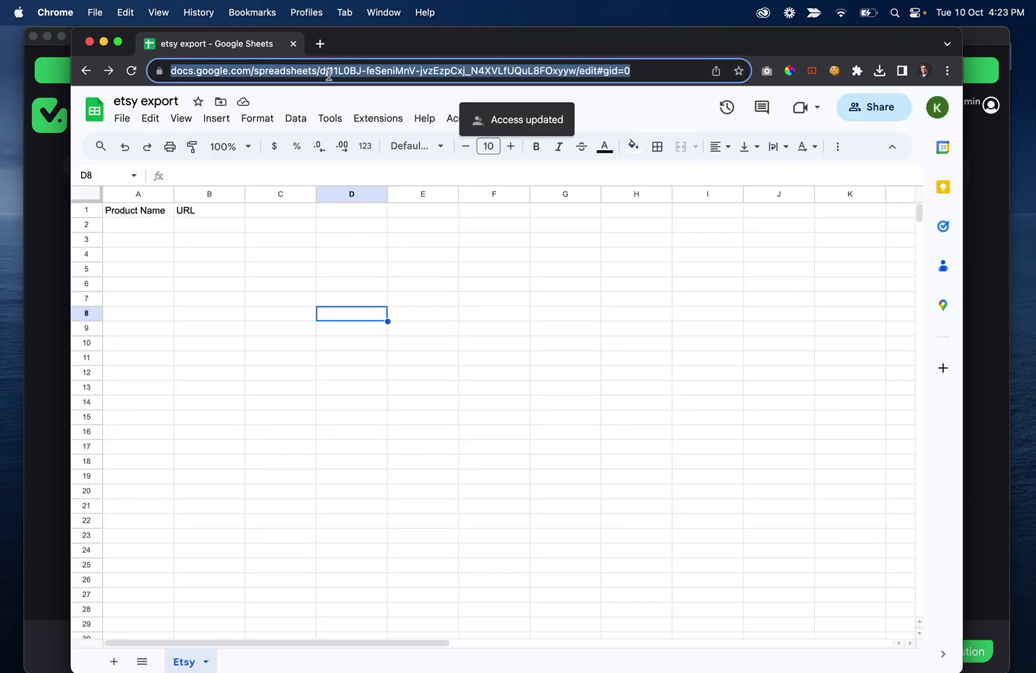
{"action": "left_click", "coordinate": [55, 442]}
Step: Send results to Google Sheets using the etsy export URL, worksheet Etsy, with Product Name and URL headers
{"action": "scroll", "coordinate": [504, 412], "scroll_direction": "down", "scroll_amount": 4}
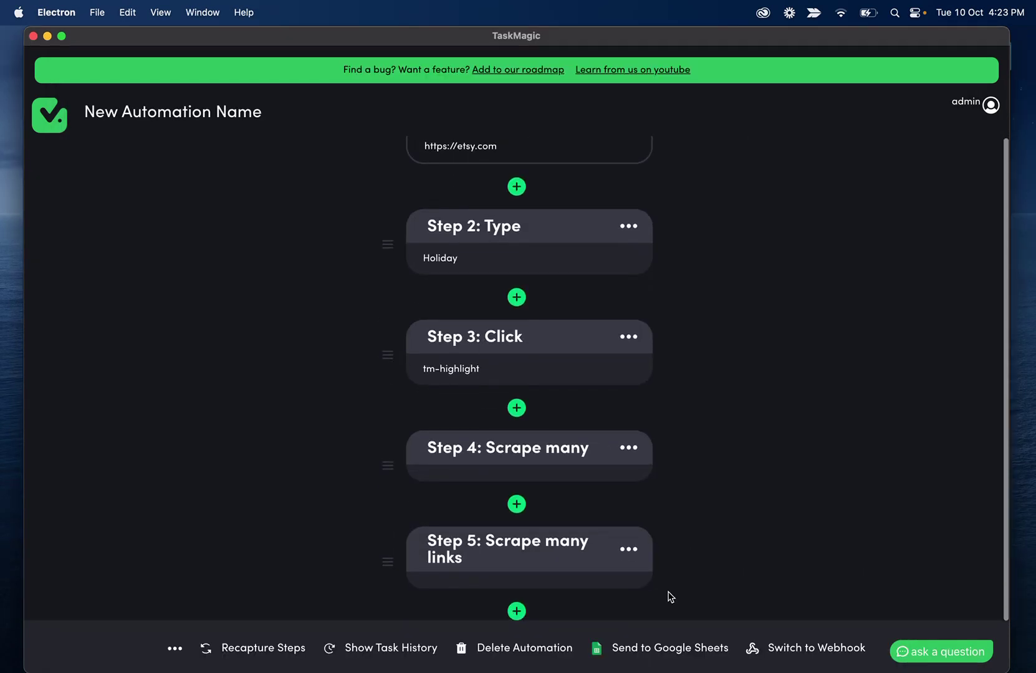
{"action": "left_click", "coordinate": [666, 654]}
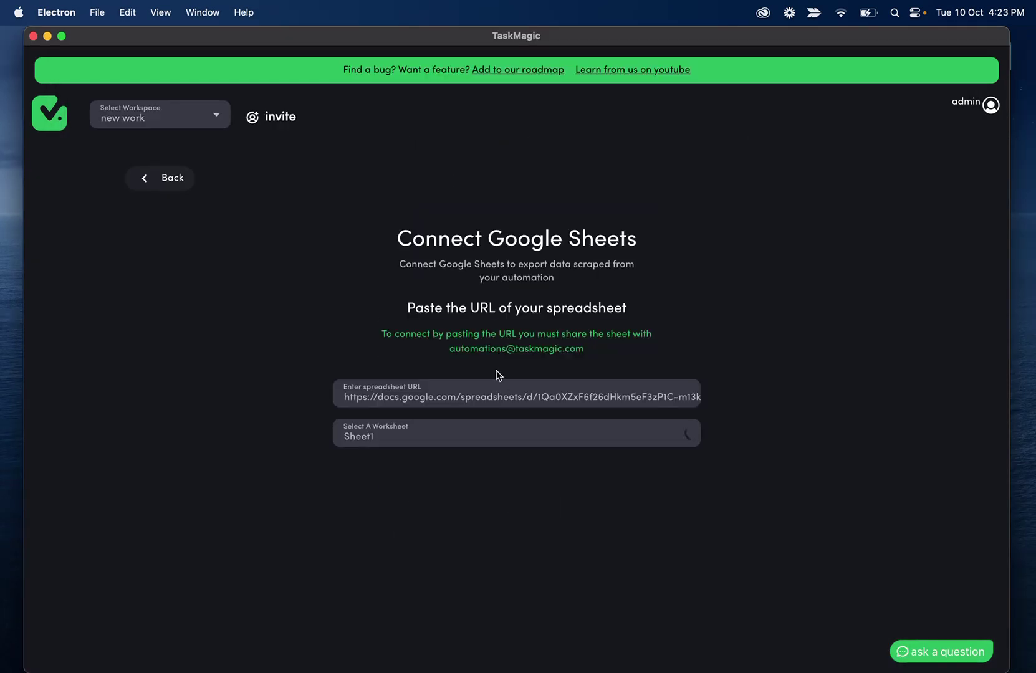
{"action": "left_click", "coordinate": [439, 398]}
{"action": "key", "text": "super+a"}
{"action": "key", "text": "super+v"}
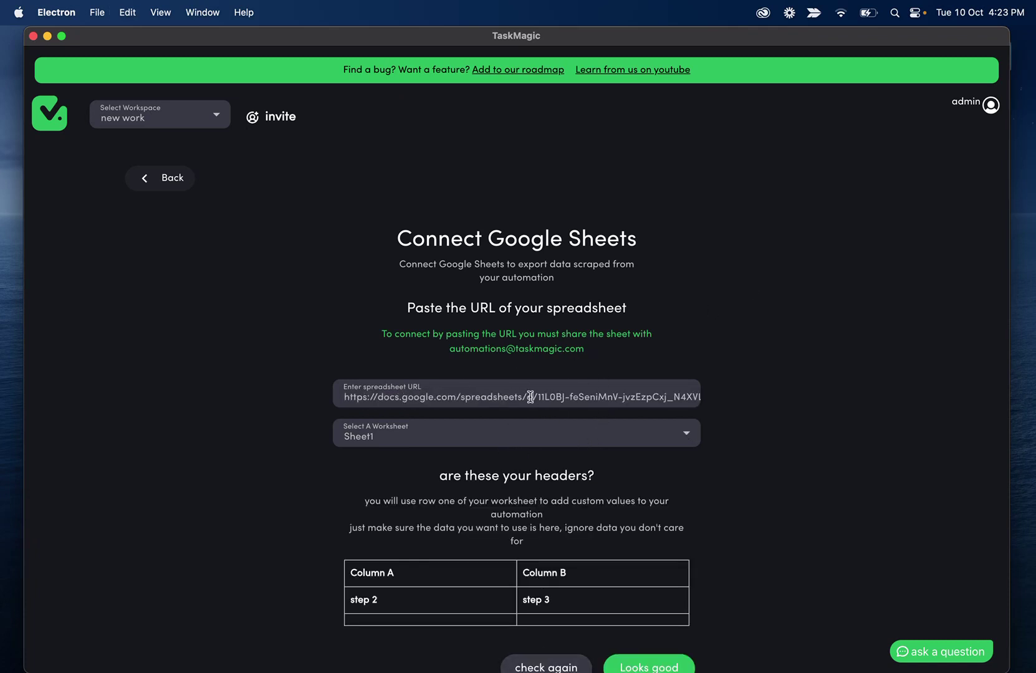
{"action": "key", "text": "super+a"}
{"action": "key", "text": "super+v"}
{"action": "left_click", "coordinate": [531, 437]}
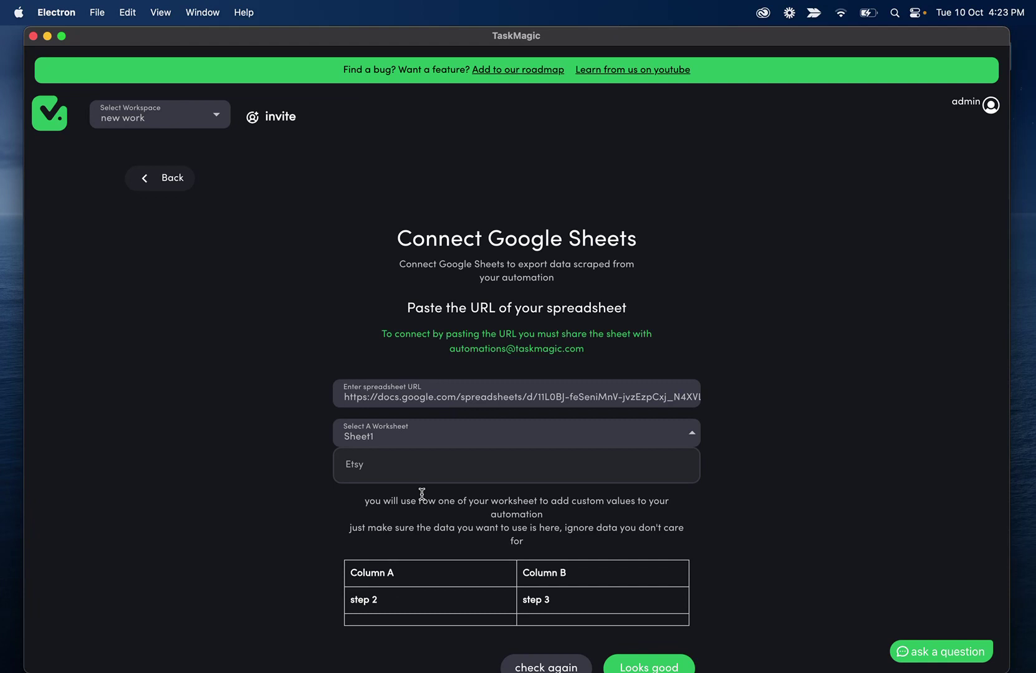
{"action": "left_click", "coordinate": [422, 474]}
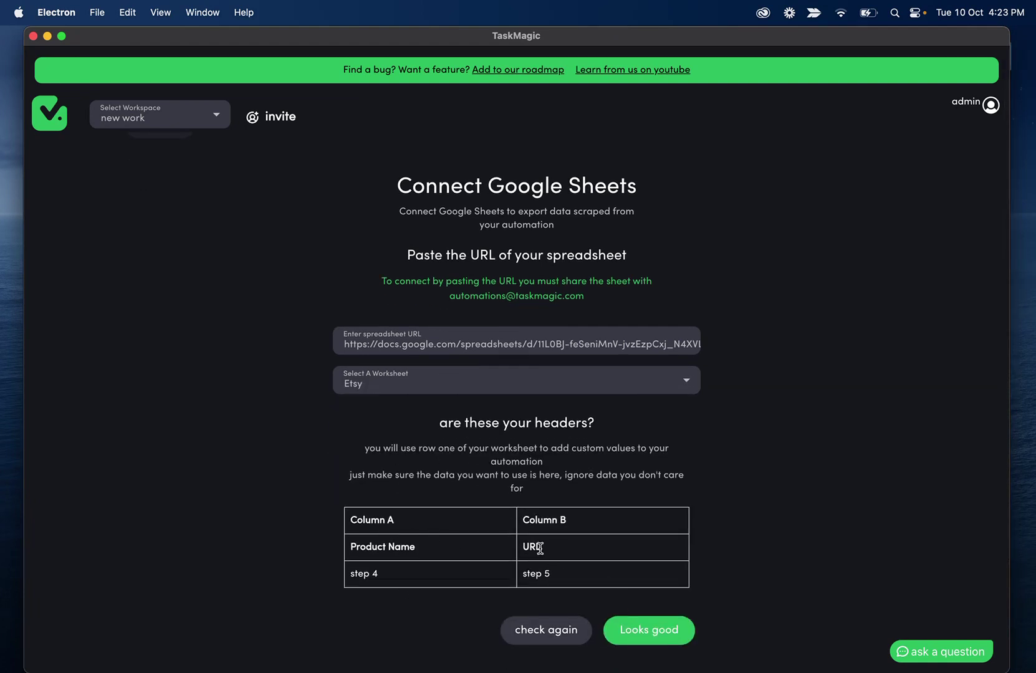
{"action": "left_click", "coordinate": [667, 630]}
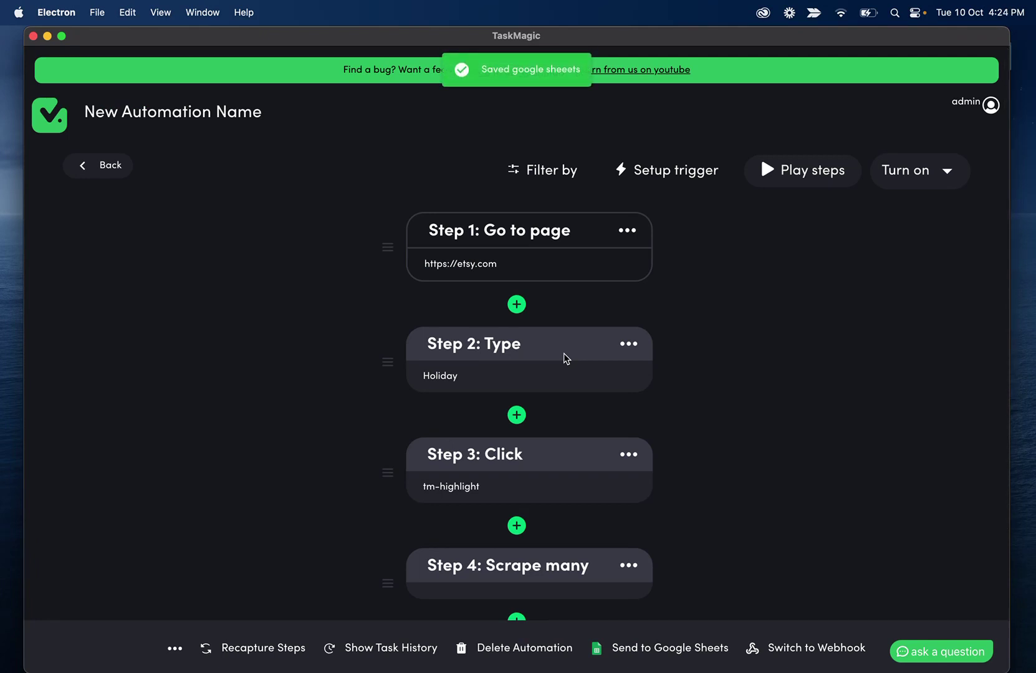
Step: Play the automation's steps and view the run details showing 64 results per scrape
{"action": "left_click", "coordinate": [788, 182]}
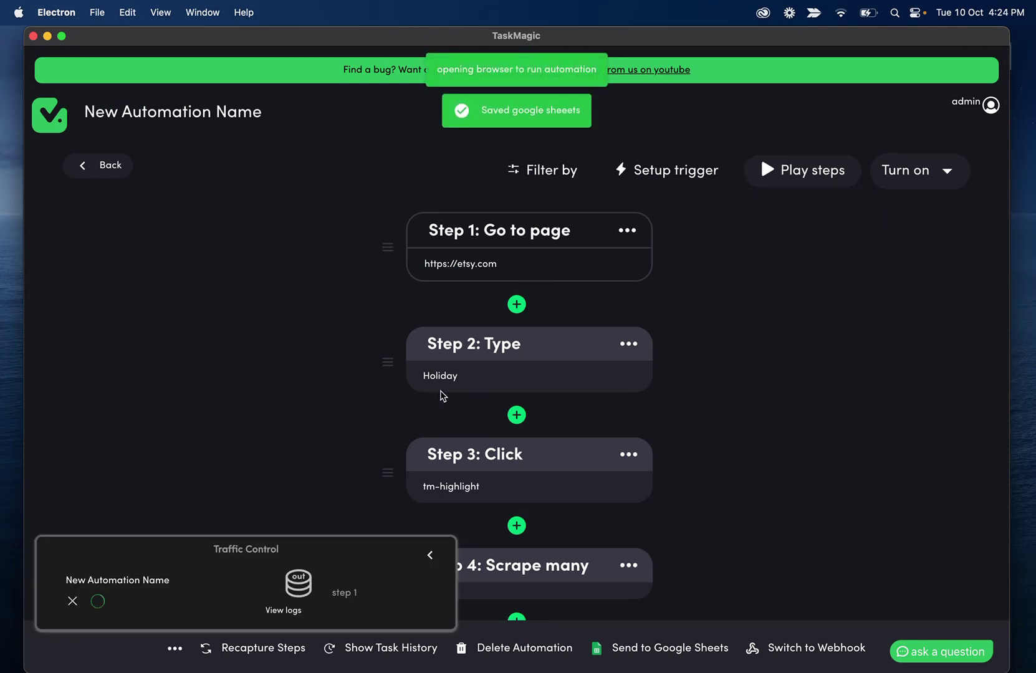
{"action": "scroll", "coordinate": [449, 387], "scroll_direction": "down", "scroll_amount": 2}
{"action": "scroll", "coordinate": [450, 386], "scroll_direction": "down", "scroll_amount": 4}
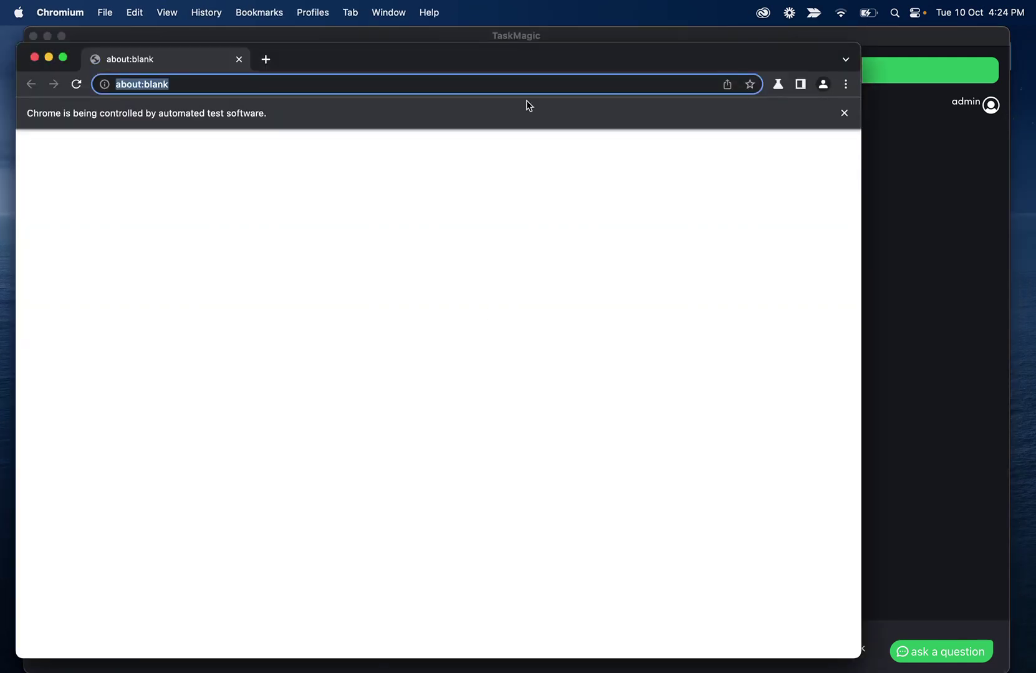
{"action": "left_click_drag", "start_coordinate": [495, 57], "coordinate": [523, 36]}
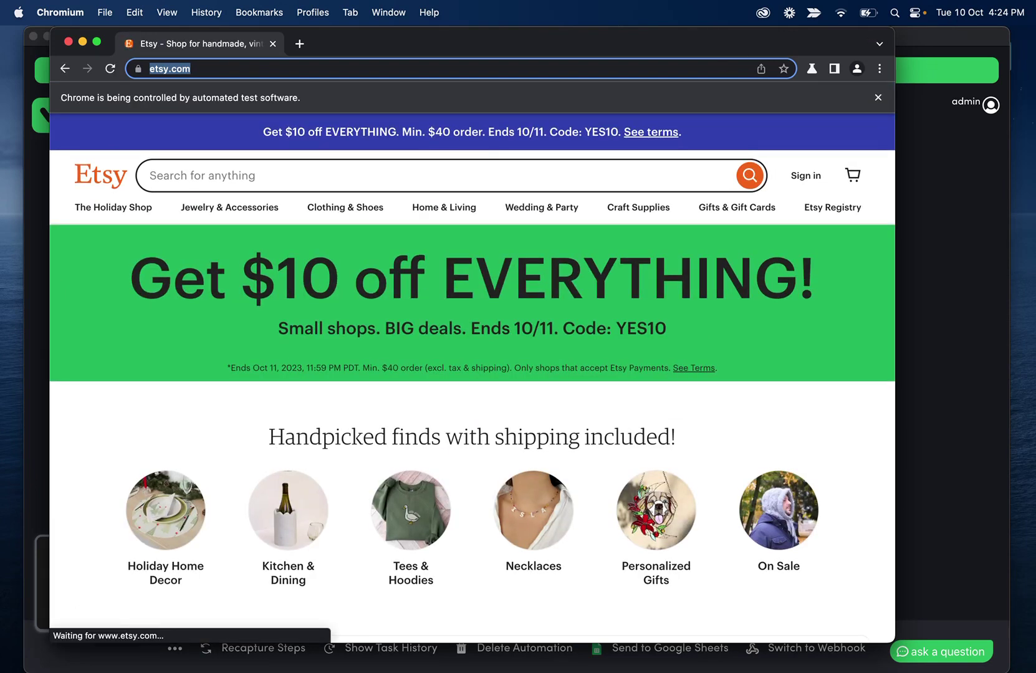
{"action": "mouse_move", "coordinate": [533, 671]}
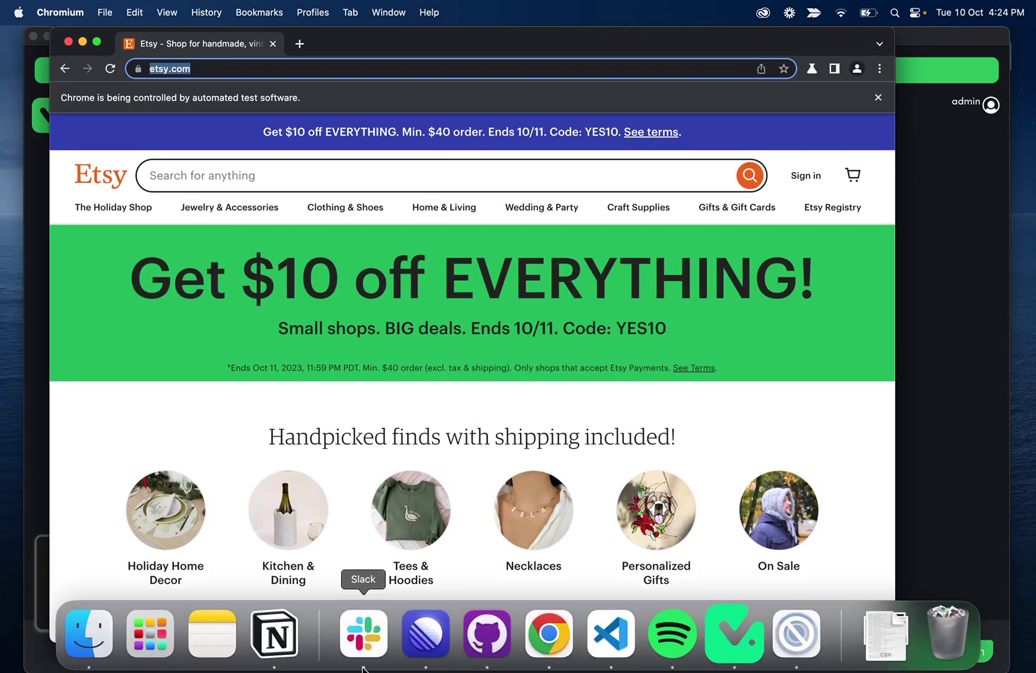
{"action": "left_click", "coordinate": [536, 634]}
{"action": "left_click_drag", "start_coordinate": [455, 50], "coordinate": [552, 27]}
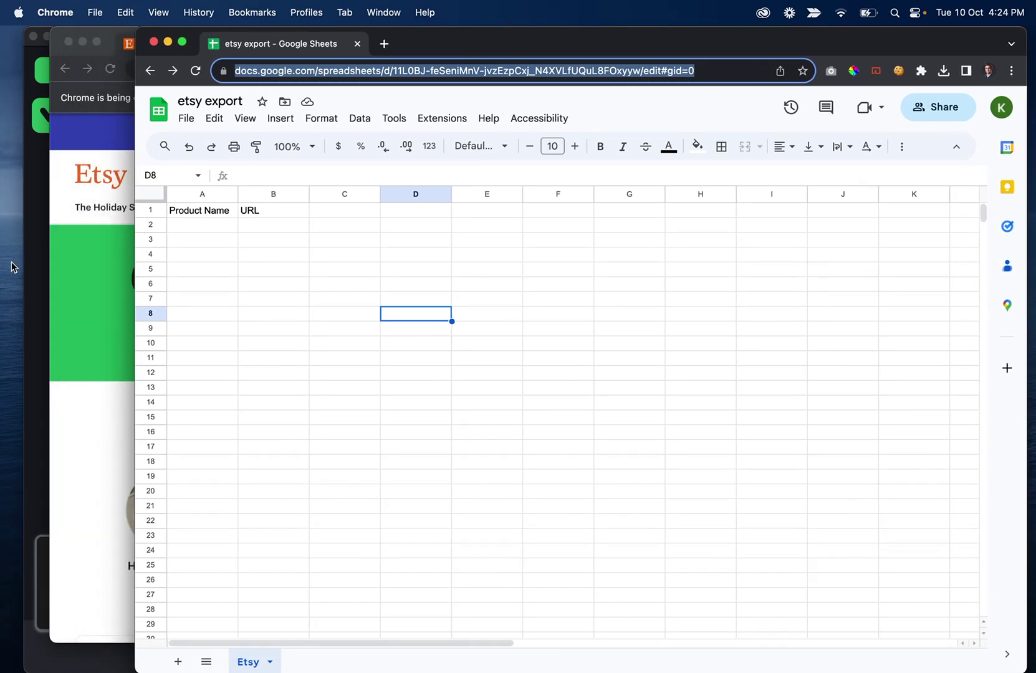
{"action": "left_click", "coordinate": [93, 228]}
{"action": "type", "text": "Holiday"}
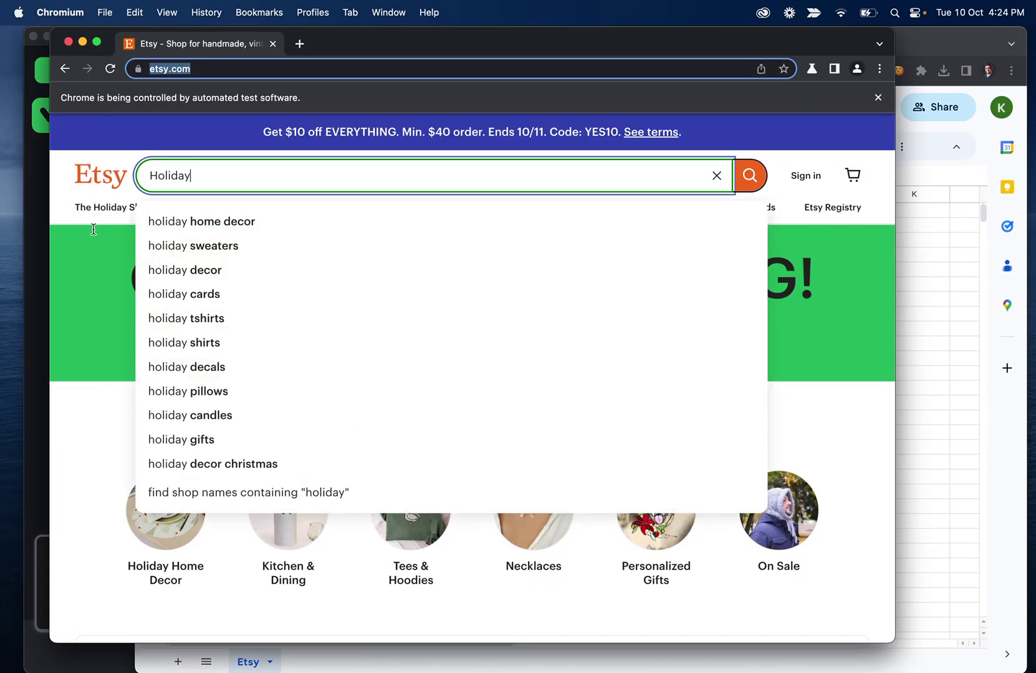
{"action": "left_click", "coordinate": [36, 340]}
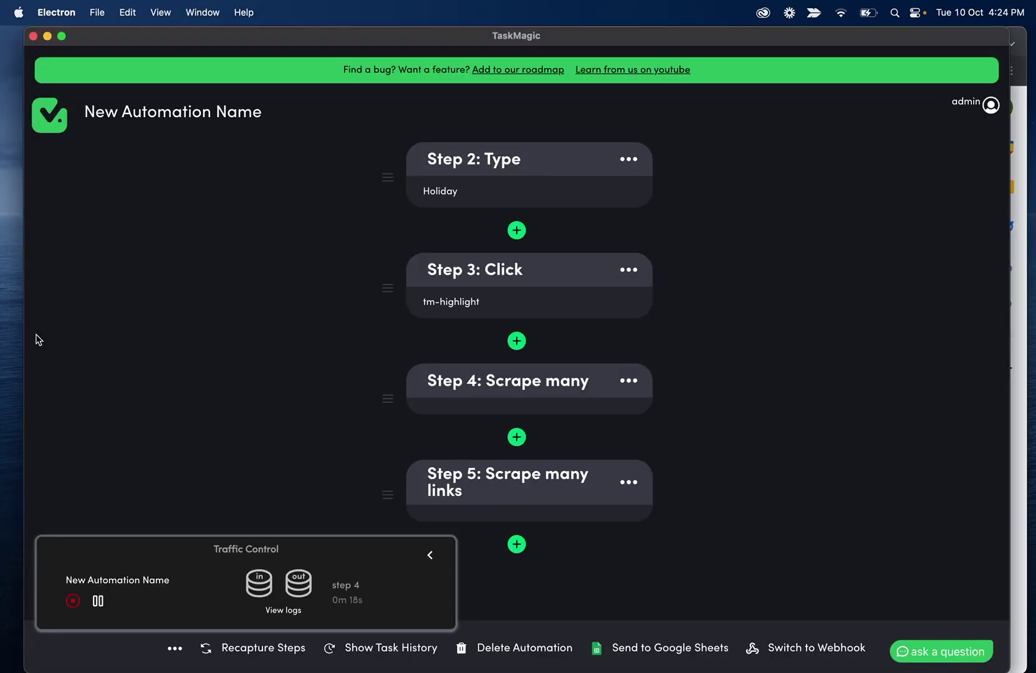
{"action": "left_click", "coordinate": [287, 610]}
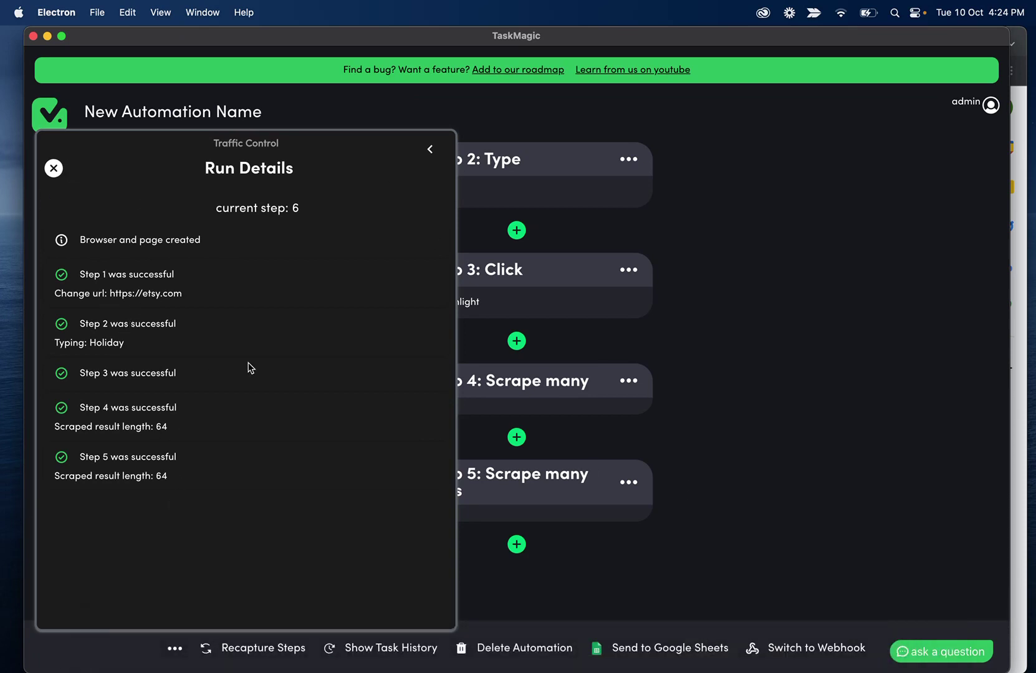
Step: Check the first scraped URL in B2 and scroll through the 64 product rows in etsy export
{"action": "left_click", "coordinate": [54, 169]}
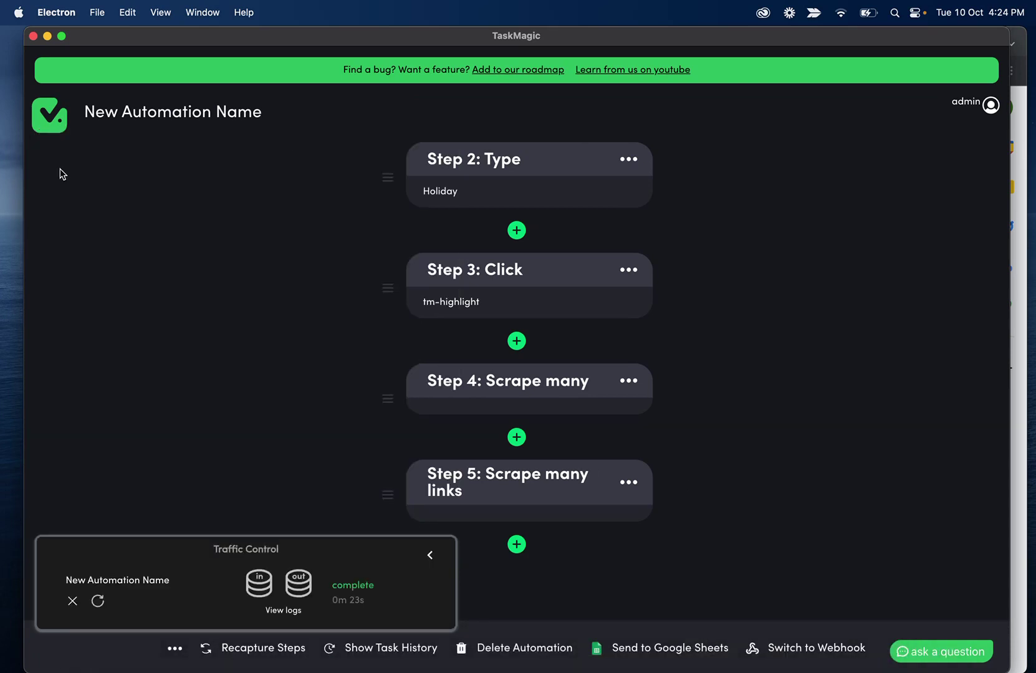
{"action": "left_click", "coordinate": [582, 641]}
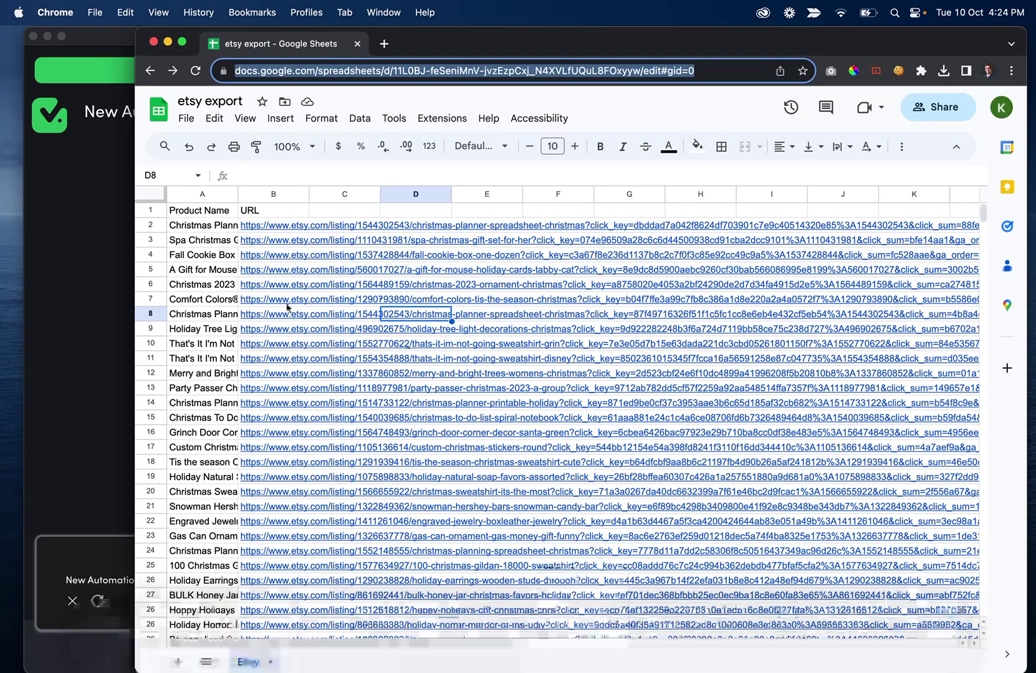
{"action": "left_click", "coordinate": [250, 224]}
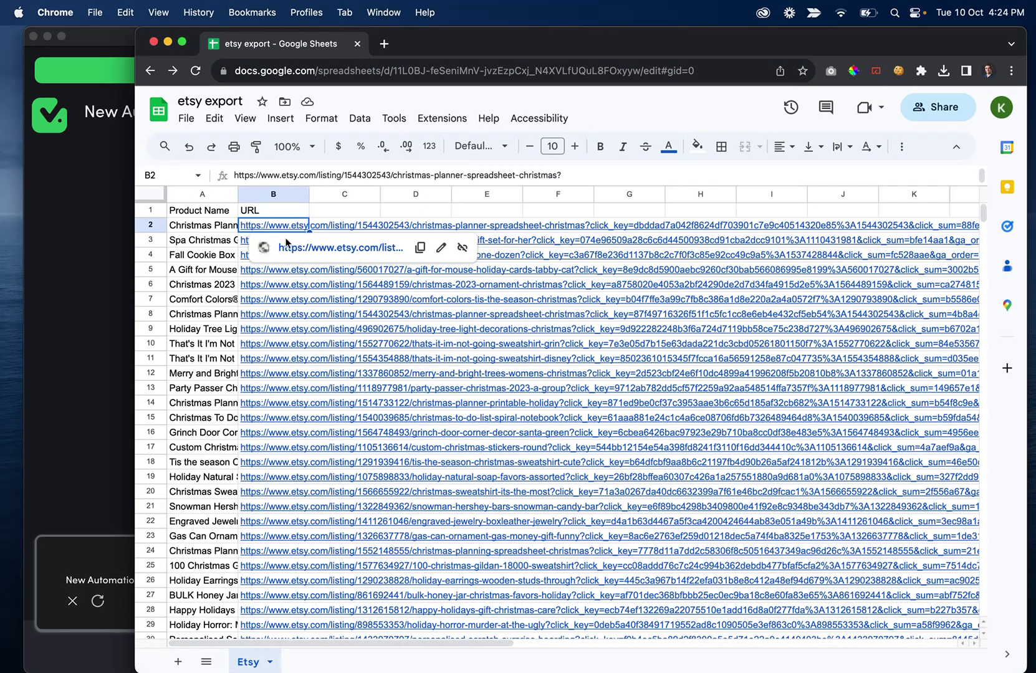
{"action": "scroll", "coordinate": [281, 388], "scroll_direction": "down", "scroll_amount": 5}
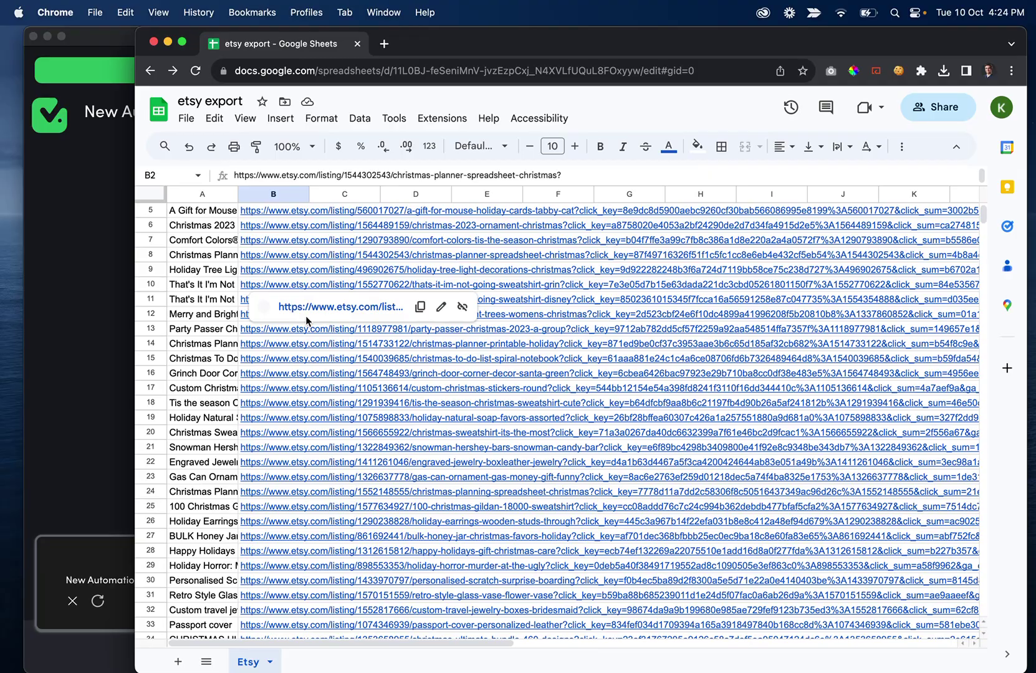
{"action": "scroll", "coordinate": [287, 469], "scroll_direction": "down", "scroll_amount": 15}
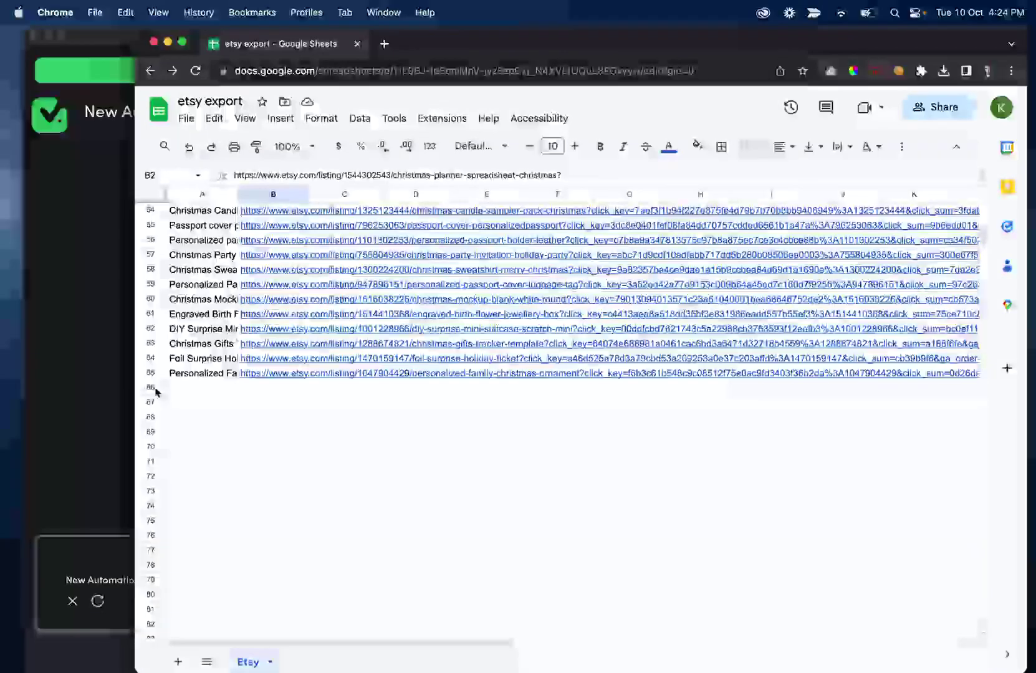
{"action": "scroll", "coordinate": [295, 453], "scroll_direction": "up", "scroll_amount": 18}
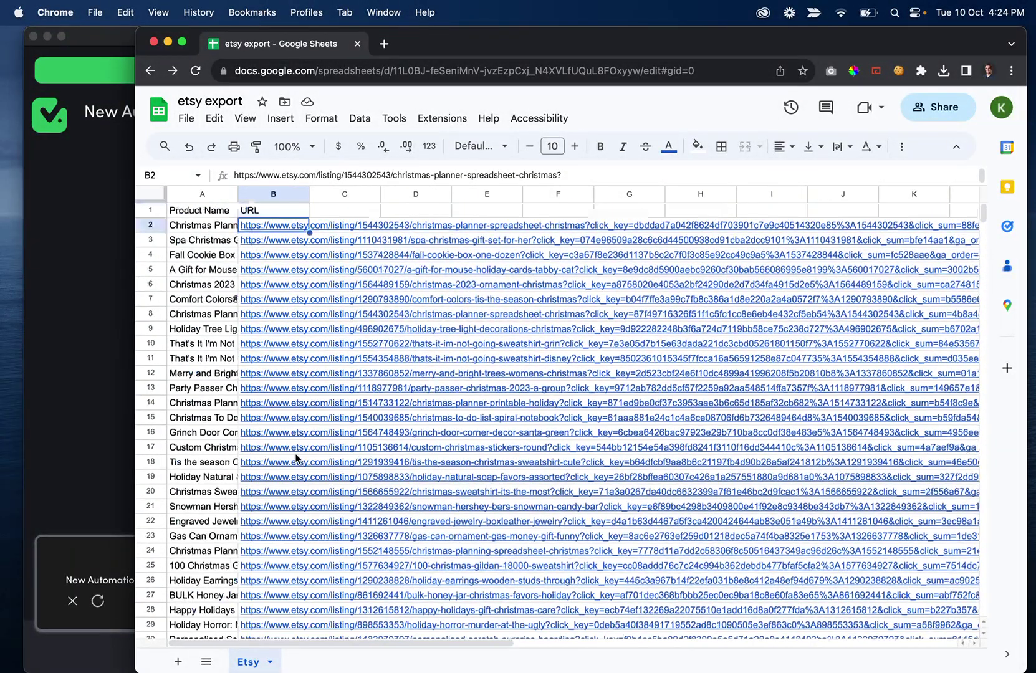
Step: Rename the automation to Etsy export and save the name
{"action": "key", "text": "super+Tab"}
{"action": "left_click", "coordinate": [274, 106]}
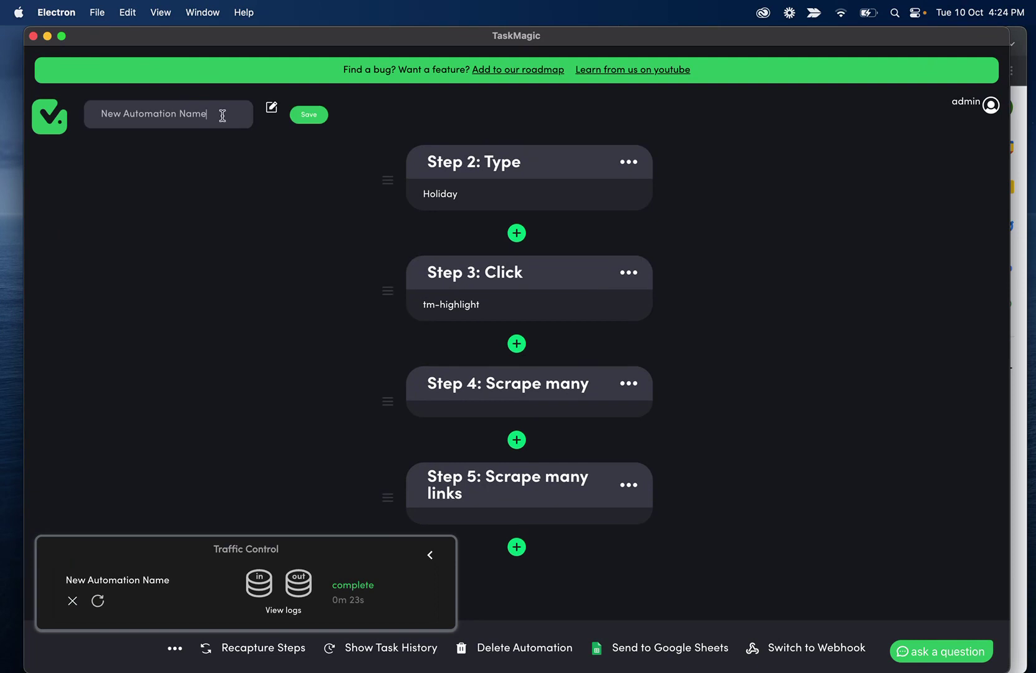
{"action": "triple_click", "coordinate": [223, 116]}
{"action": "type", "text": "Etsy export"}
{"action": "left_click", "coordinate": [306, 115]}
Step: Create a new automation from the automations list using Guided Recording
{"action": "scroll", "coordinate": [125, 215], "scroll_direction": "up", "scroll_amount": 5}
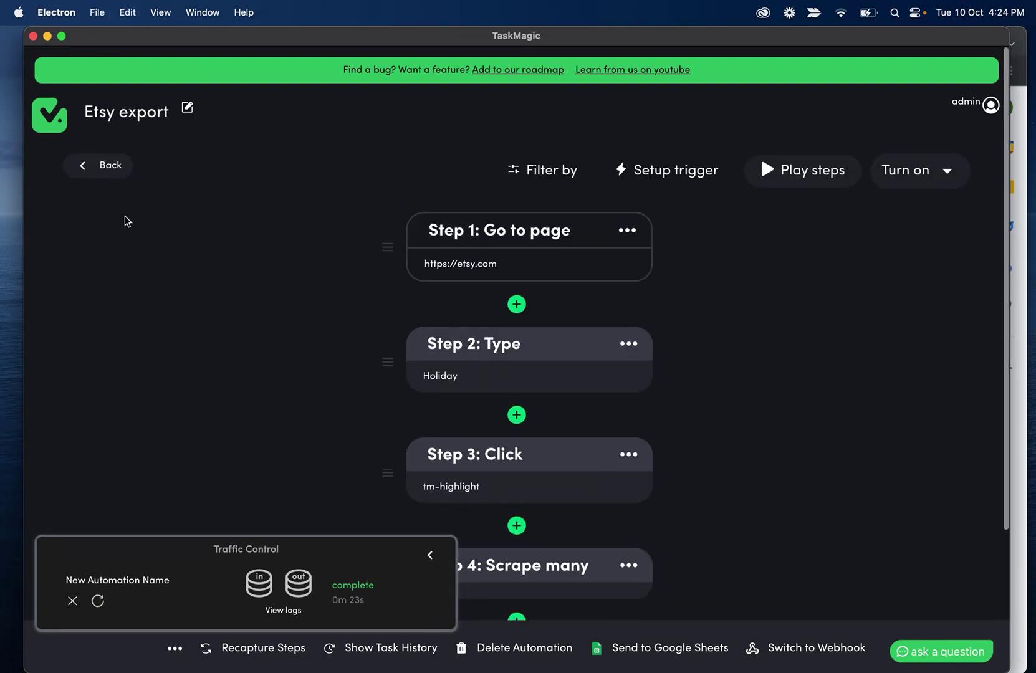
{"action": "left_click", "coordinate": [106, 171]}
{"action": "left_click", "coordinate": [73, 602]}
{"action": "left_click", "coordinate": [876, 165]}
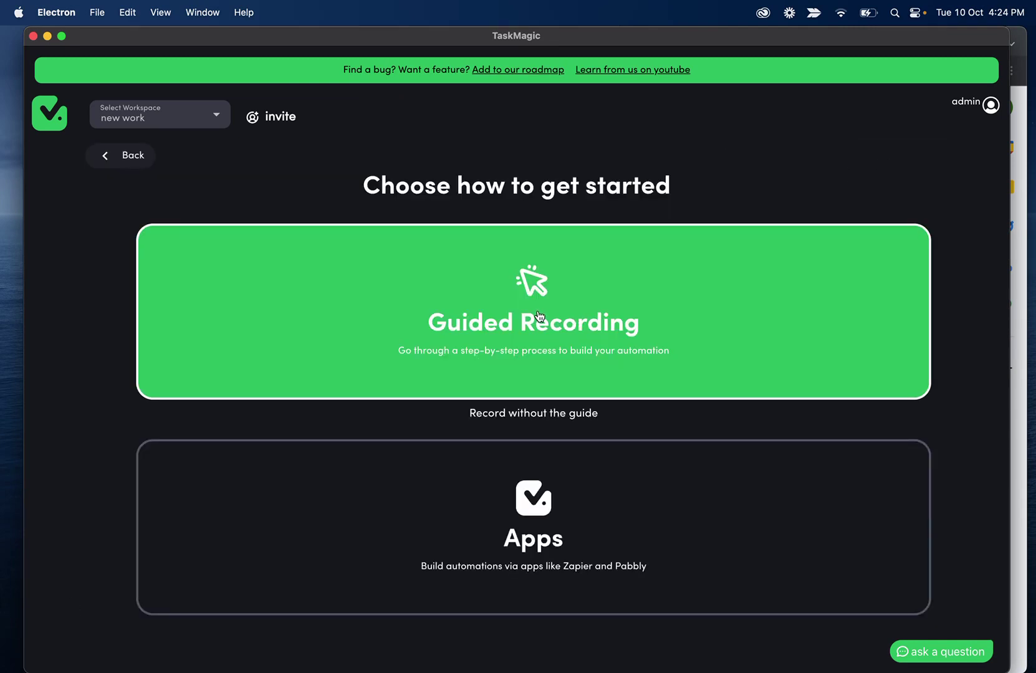
{"action": "left_click", "coordinate": [540, 316]}
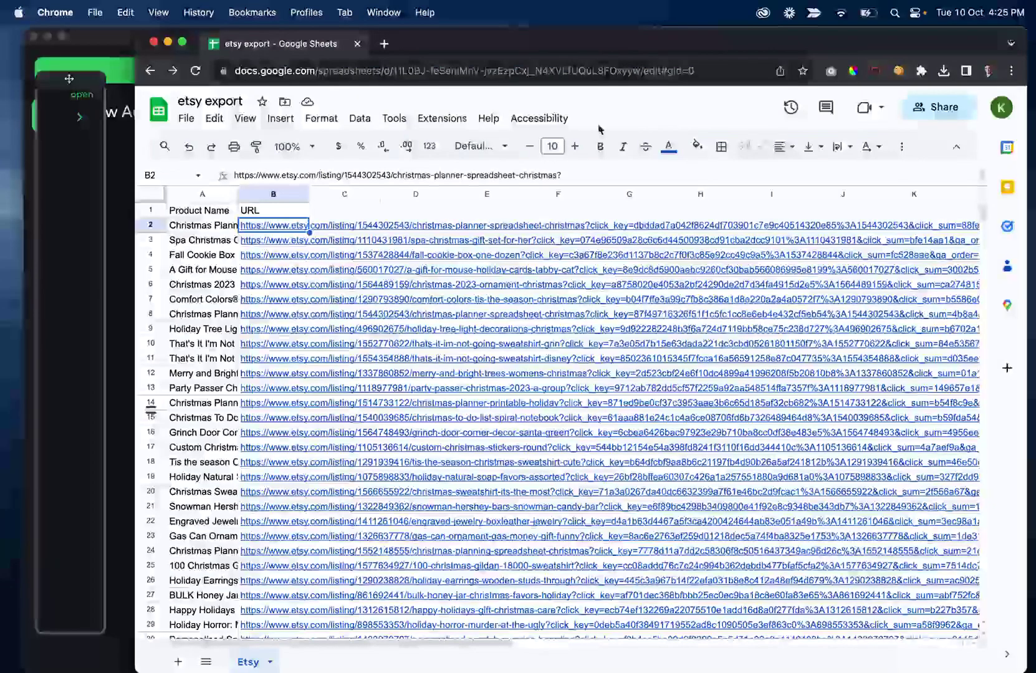
Step: Load the Christmas Planner listing URL in a new tab, inspect its popularity line, and return to etsy export
{"action": "left_click", "coordinate": [385, 49]}
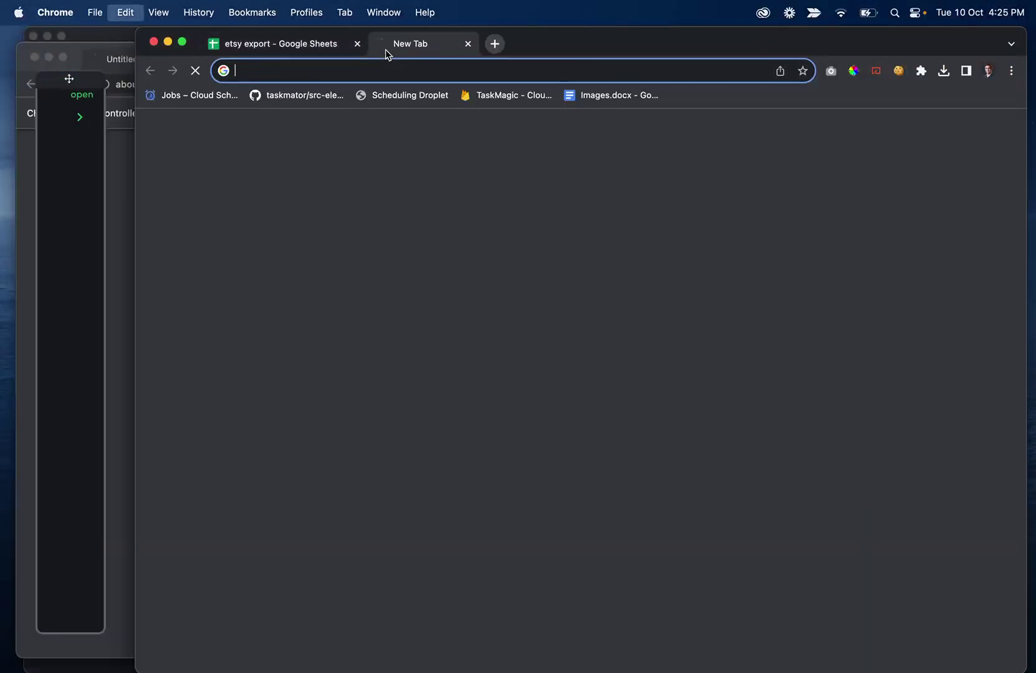
{"action": "key", "text": "super+v"}
{"action": "key", "text": "Return"}
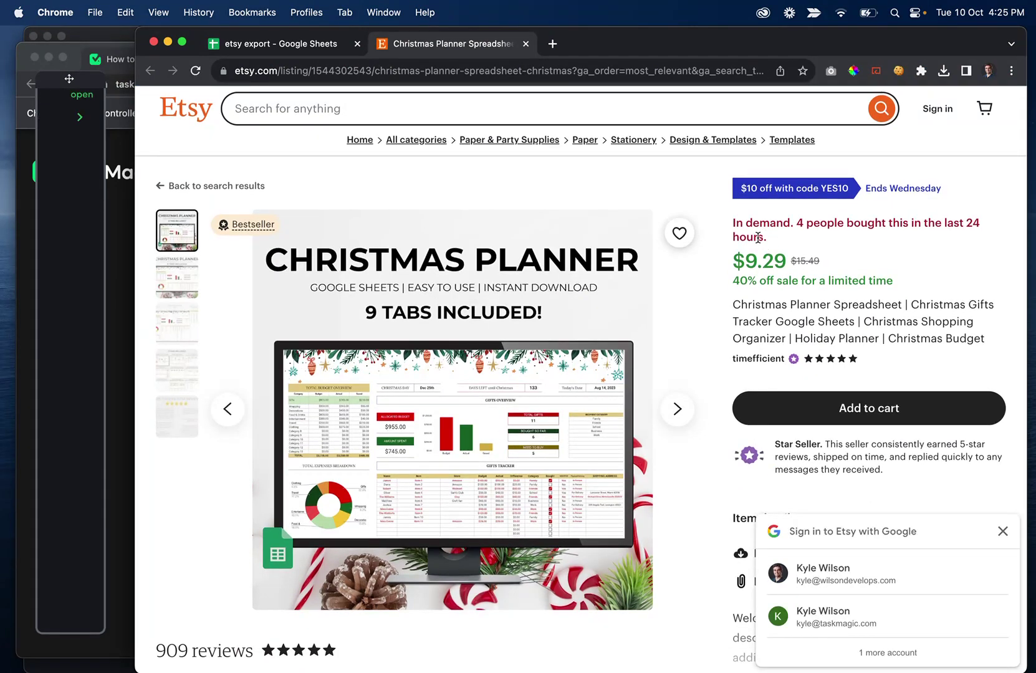
{"action": "left_click_drag", "start_coordinate": [757, 238], "coordinate": [732, 228]}
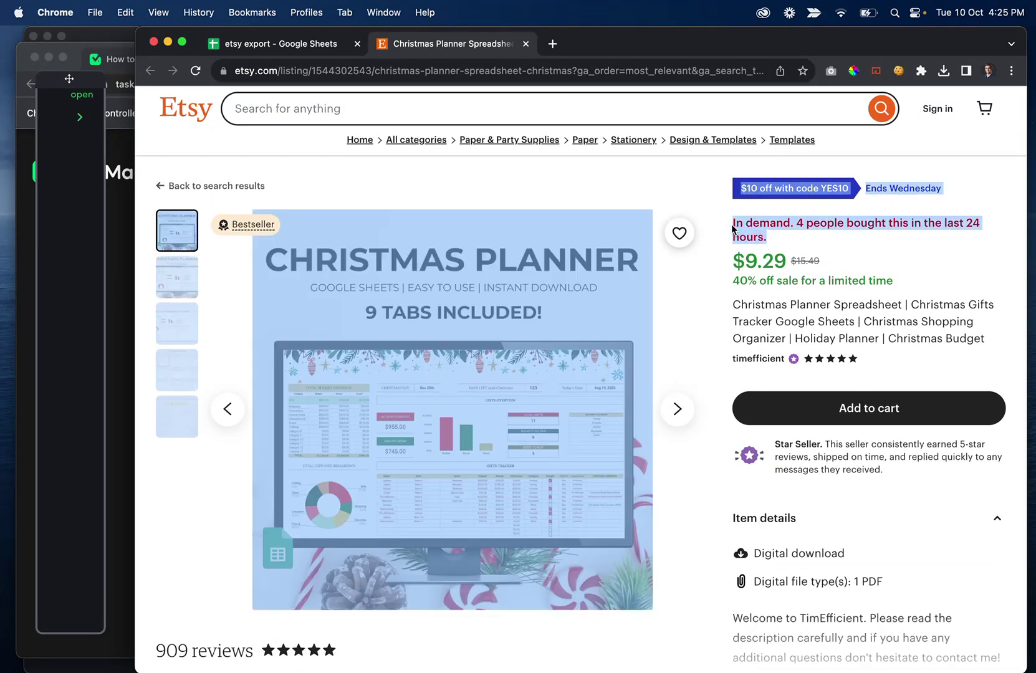
{"action": "left_click", "coordinate": [768, 235]}
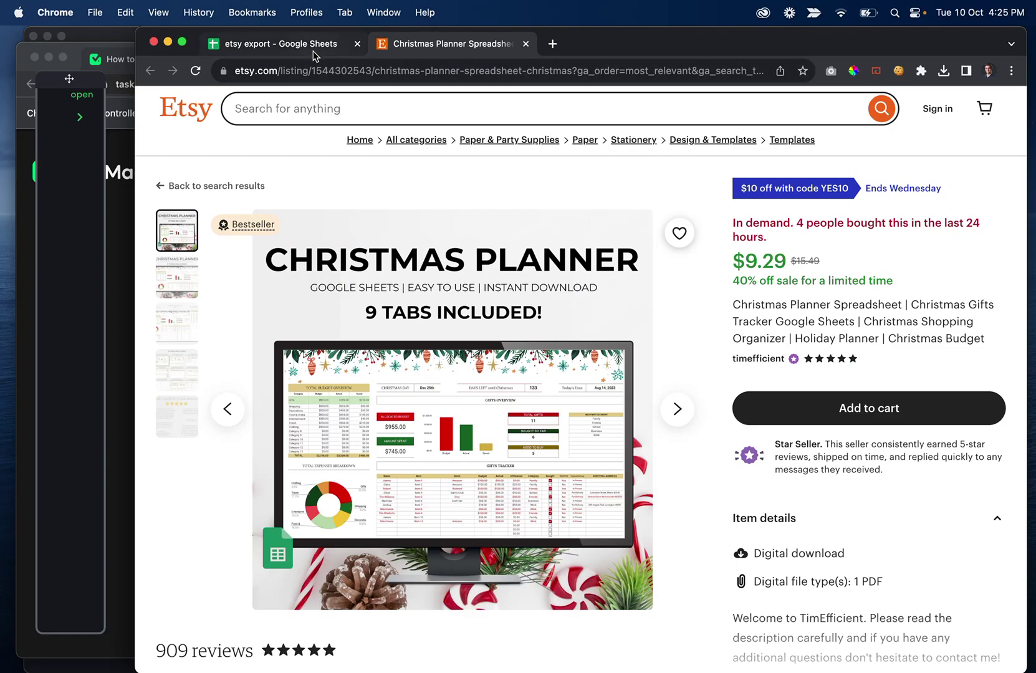
{"action": "left_click", "coordinate": [280, 44]}
{"action": "scroll", "coordinate": [416, 328], "scroll_direction": "down", "scroll_amount": 3}
{"action": "scroll", "coordinate": [416, 328], "scroll_direction": "up", "scroll_amount": 3}
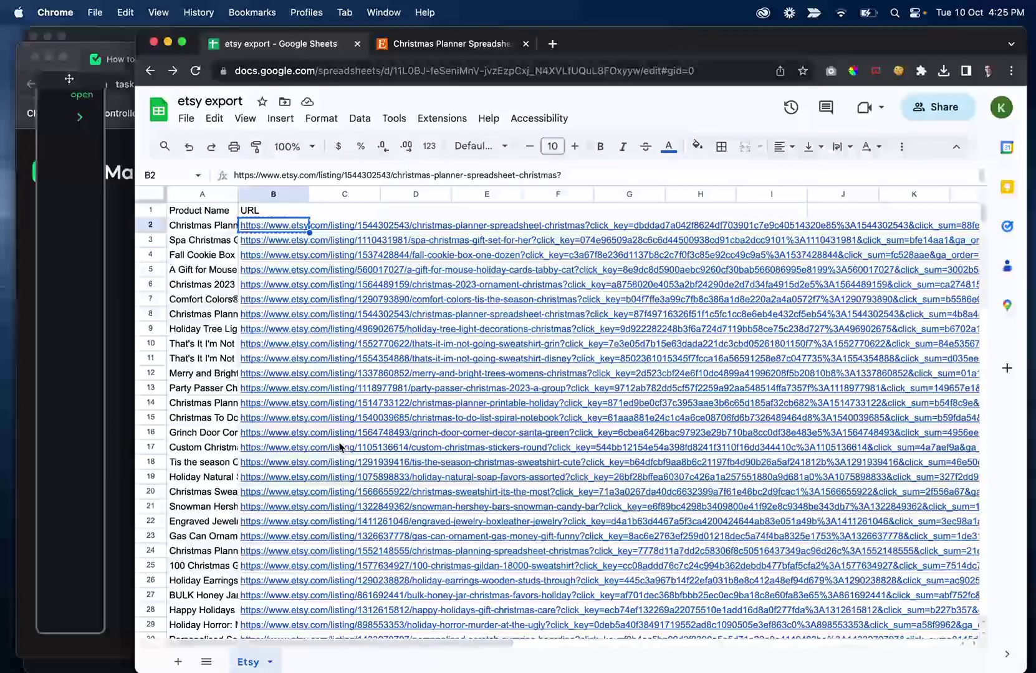
Step: Add a sheet named Product Details with headers Name, Price and Popularity in A1:C1
{"action": "left_click", "coordinate": [178, 661]}
{"action": "double_click", "coordinate": [316, 662]}
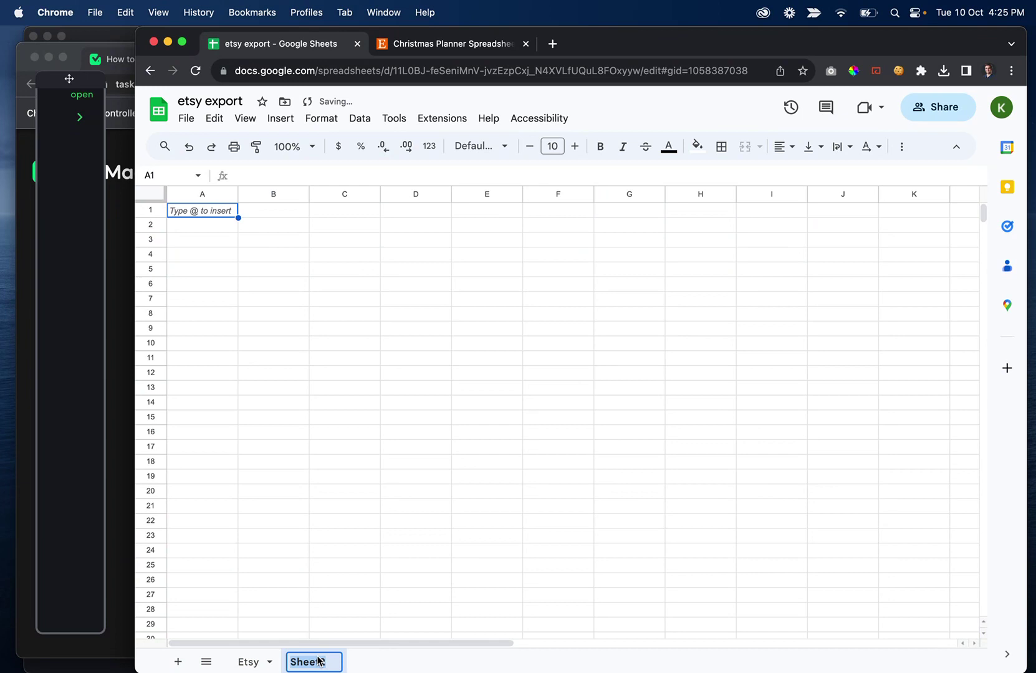
{"action": "type", "text": "Product Deta"}
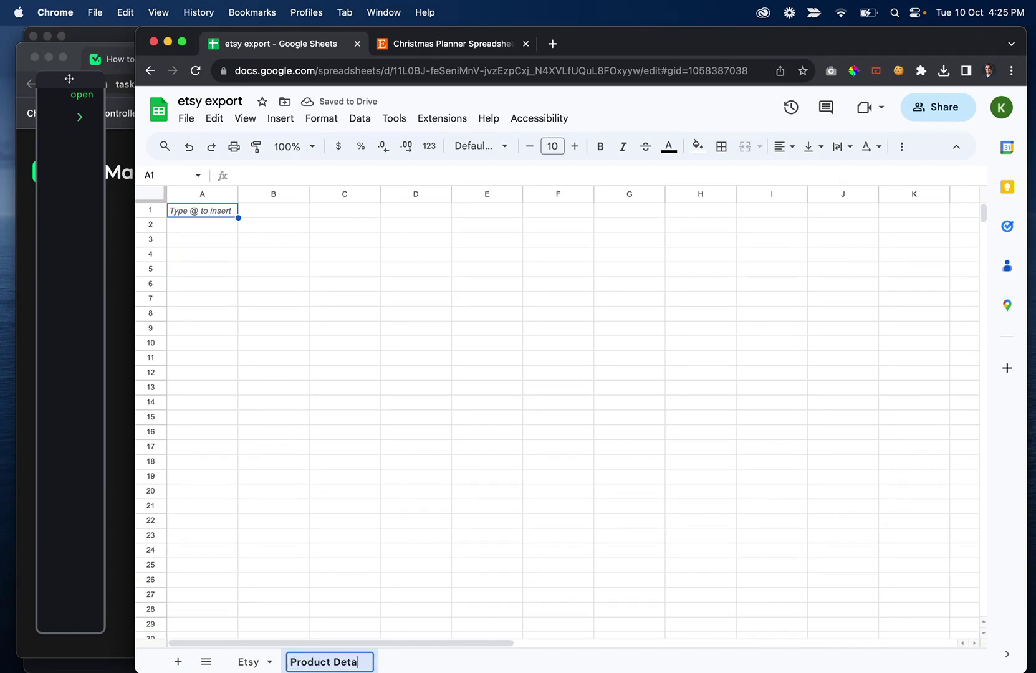
{"action": "type", "text": "ils"}
{"action": "left_click", "coordinate": [197, 216]}
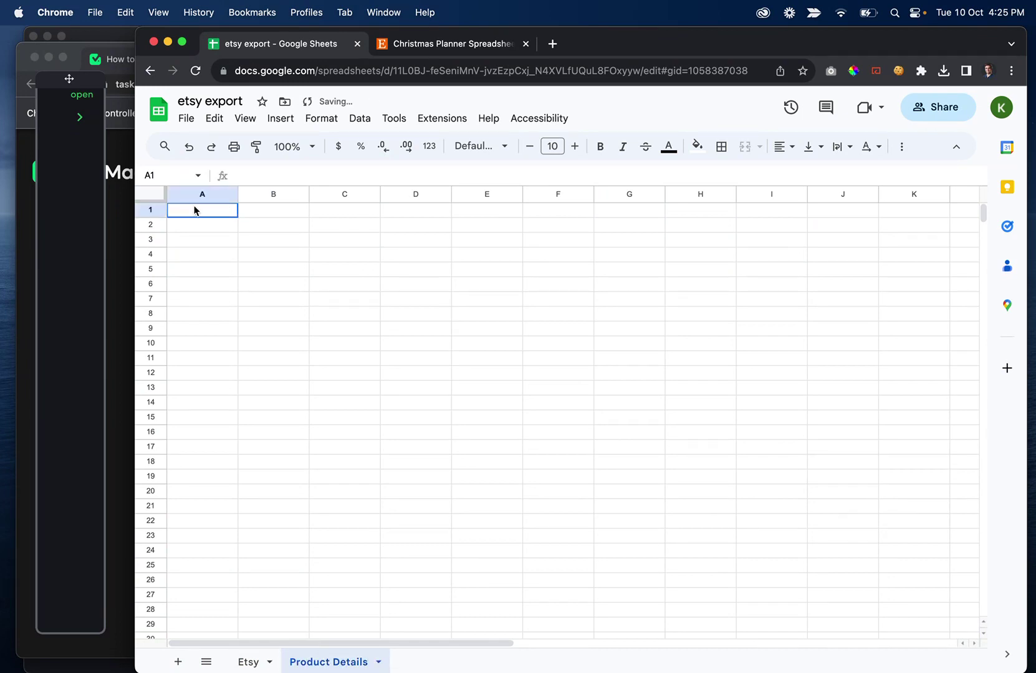
{"action": "type", "text": "Name"}
{"action": "key", "text": "Tab"}
{"action": "type", "text": "Price"}
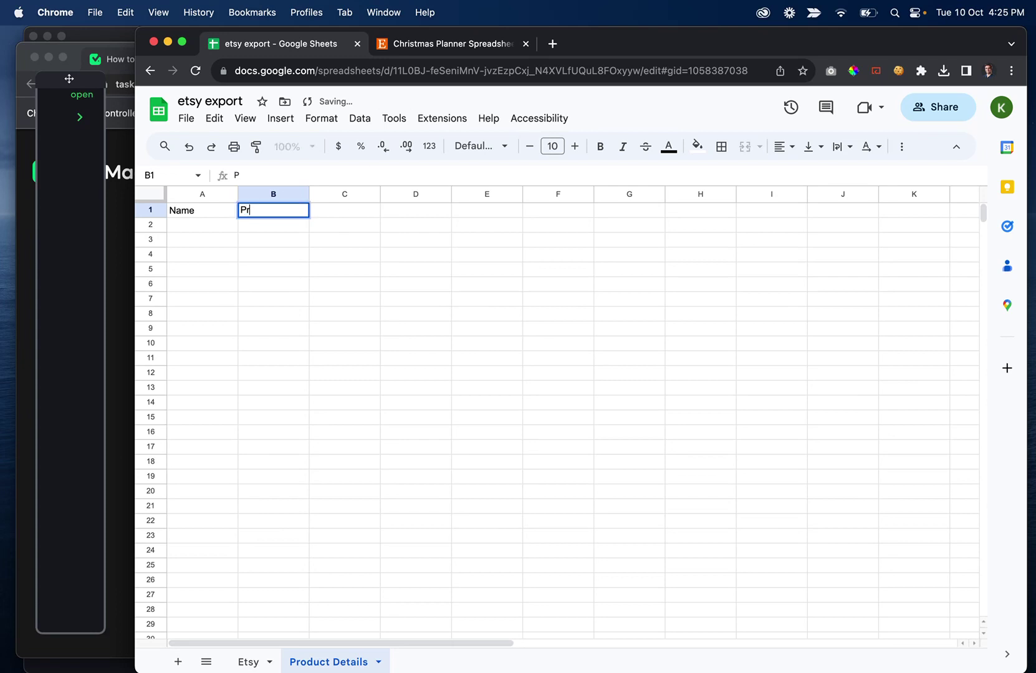
{"action": "key", "text": "Tab"}
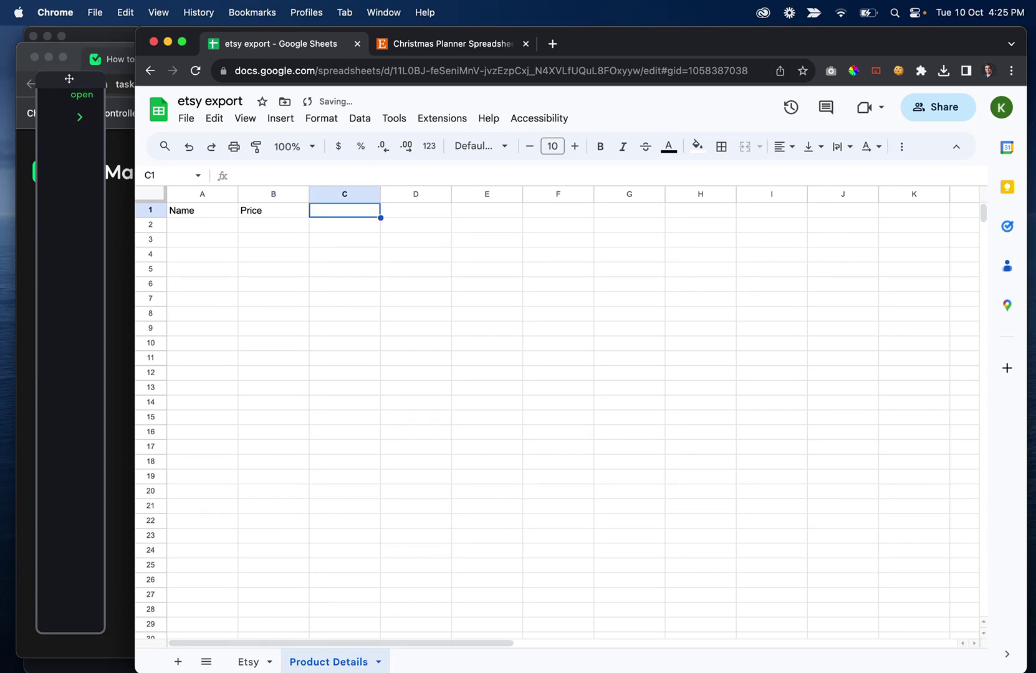
{"action": "type", "text": "P"}
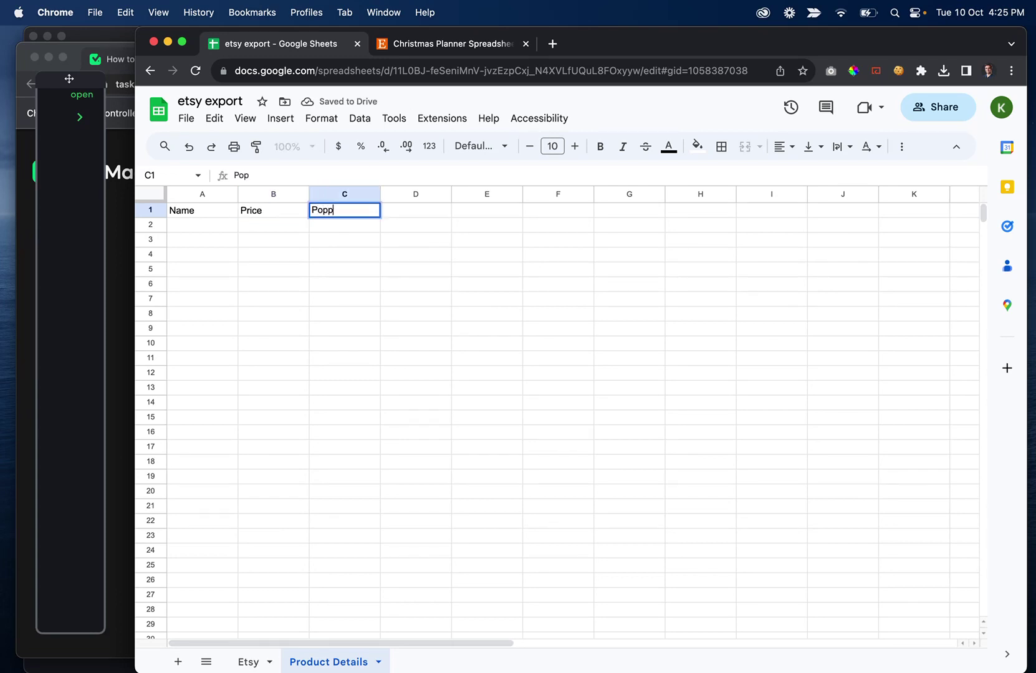
{"action": "type", "text": "opulato"}
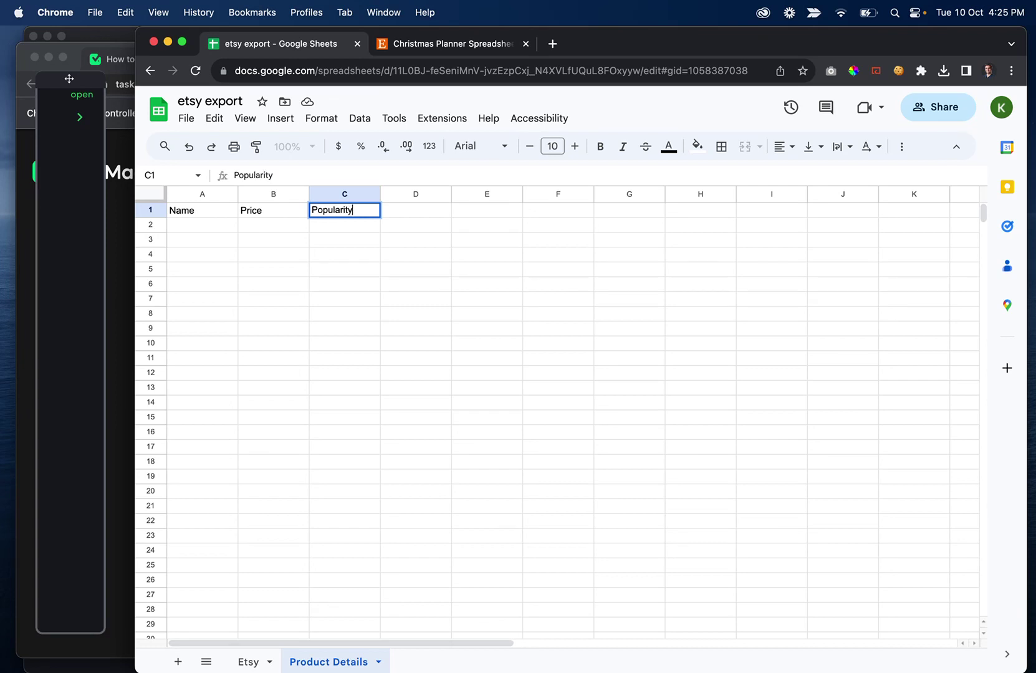
{"action": "key", "text": "Return"}
Step: Copy the Christmas Planner listing URL from cell B2 of the Etsy sheet
{"action": "left_click", "coordinate": [468, 43]}
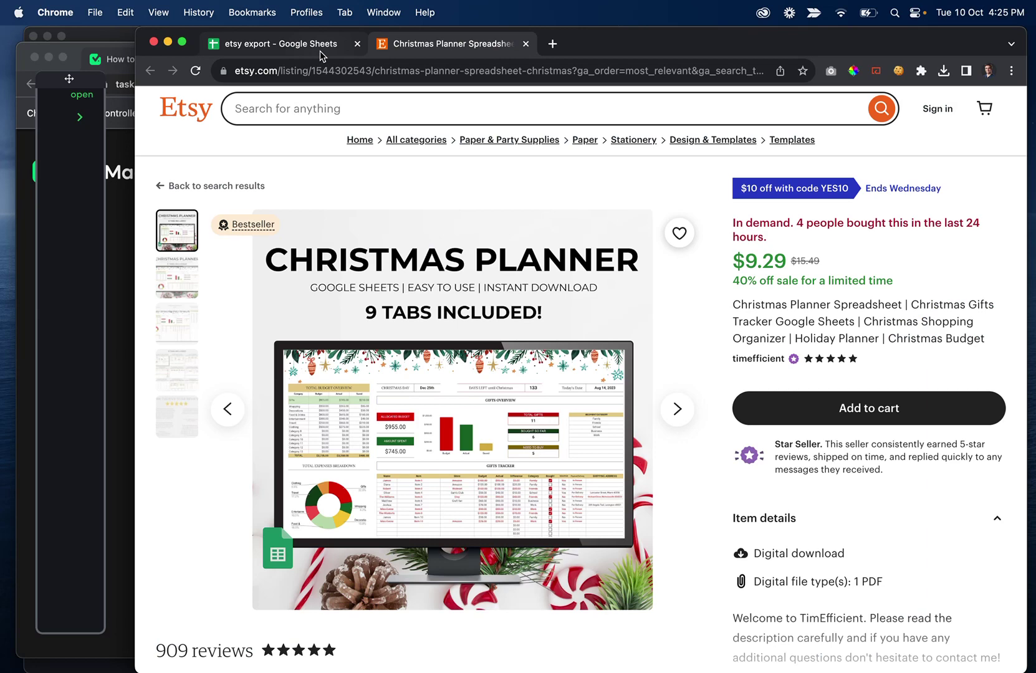
{"action": "left_click", "coordinate": [80, 117]}
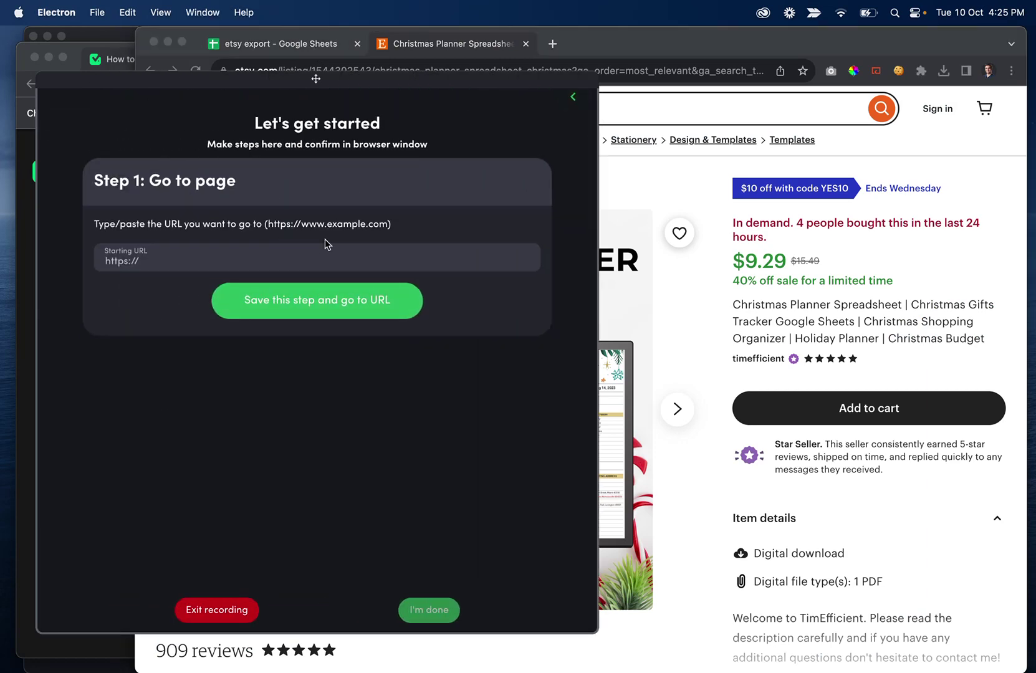
{"action": "left_click", "coordinate": [300, 45]}
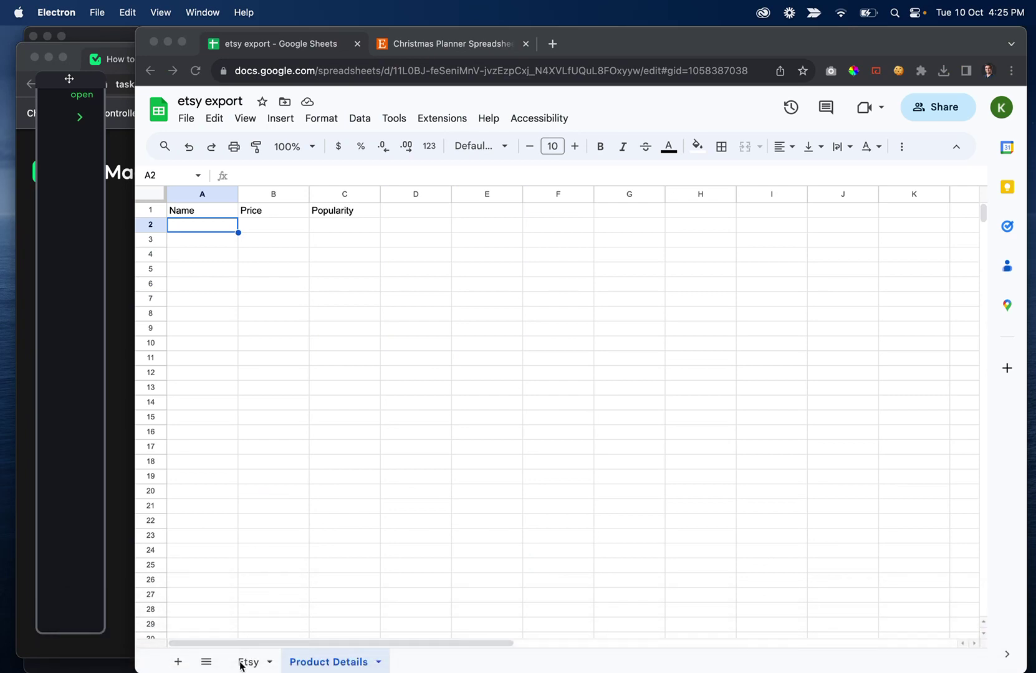
{"action": "left_click", "coordinate": [259, 650]}
{"action": "left_click", "coordinate": [252, 662]}
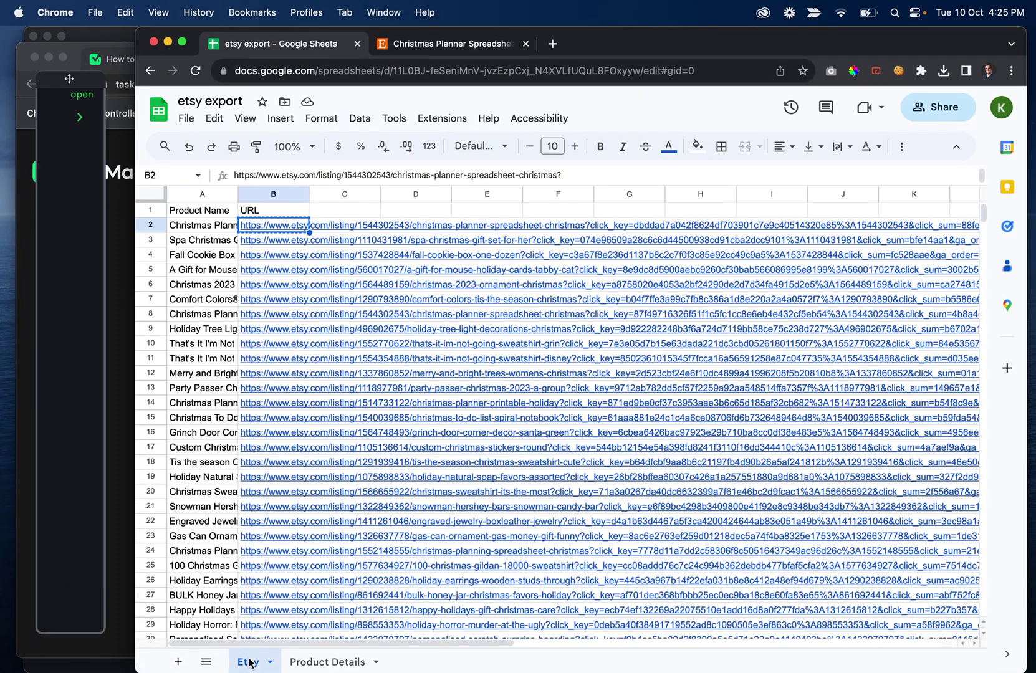
{"action": "left_click", "coordinate": [284, 230]}
Step: Try selecting the In demand popularity line on the Etsy listing page
{"action": "left_click", "coordinate": [452, 44]}
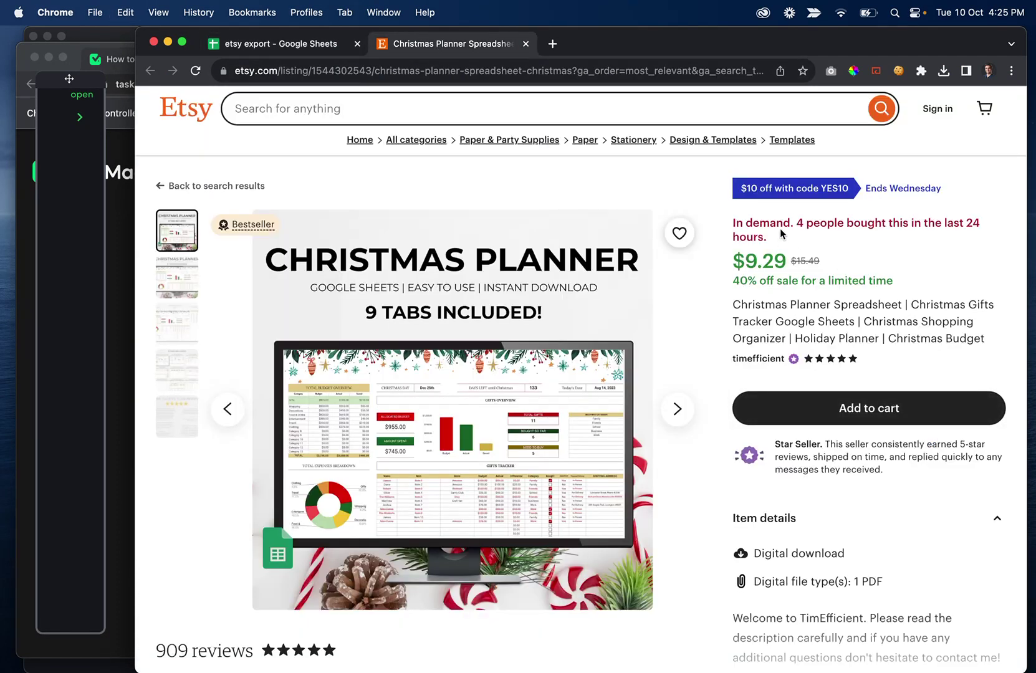
{"action": "left_click_drag", "start_coordinate": [779, 237], "coordinate": [733, 232]}
{"action": "triple_click", "coordinate": [732, 231]}
{"action": "left_click", "coordinate": [457, 133]}
{"action": "triple_click", "coordinate": [739, 227]}
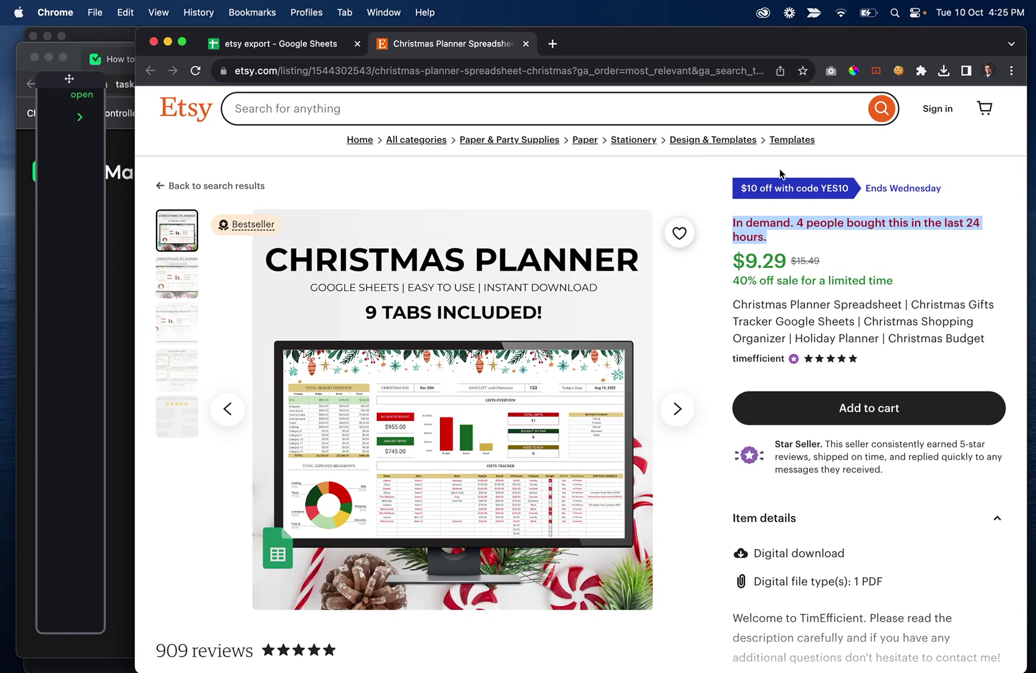
{"action": "left_click", "coordinate": [771, 241]}
{"action": "left_click_drag", "start_coordinate": [776, 246], "coordinate": [736, 235]}
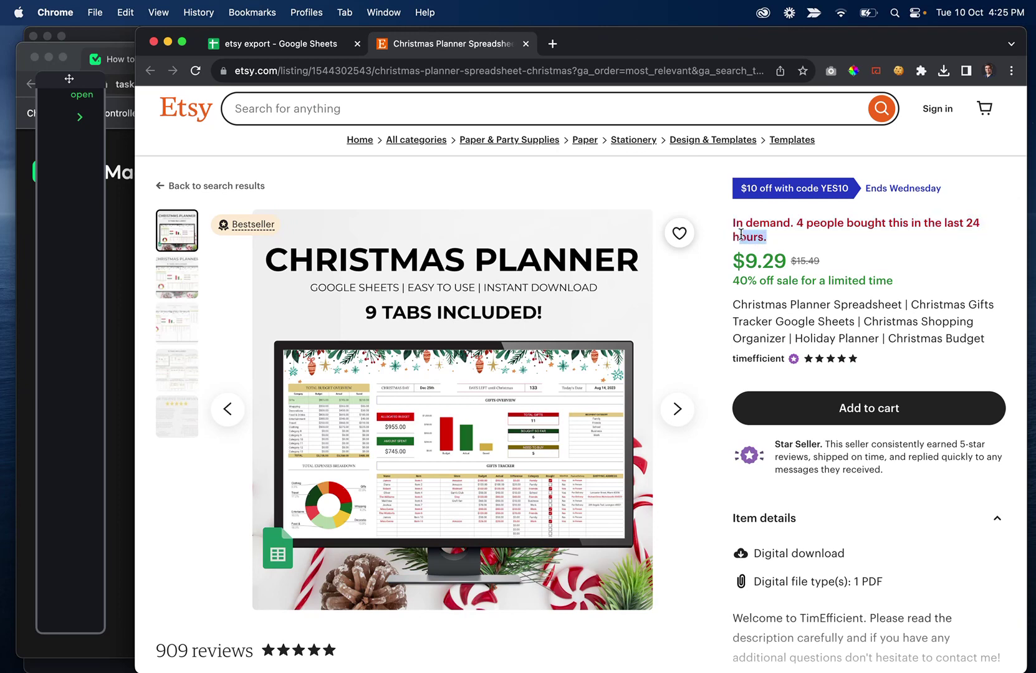
{"action": "triple_click", "coordinate": [752, 223]}
{"action": "left_click", "coordinate": [747, 234]}
Step: Paste the copied URL as Step 1's starting URL and save the Go to page step
{"action": "left_click", "coordinate": [79, 117]}
{"action": "key", "text": "super+v"}
{"action": "left_click", "coordinate": [291, 300]}
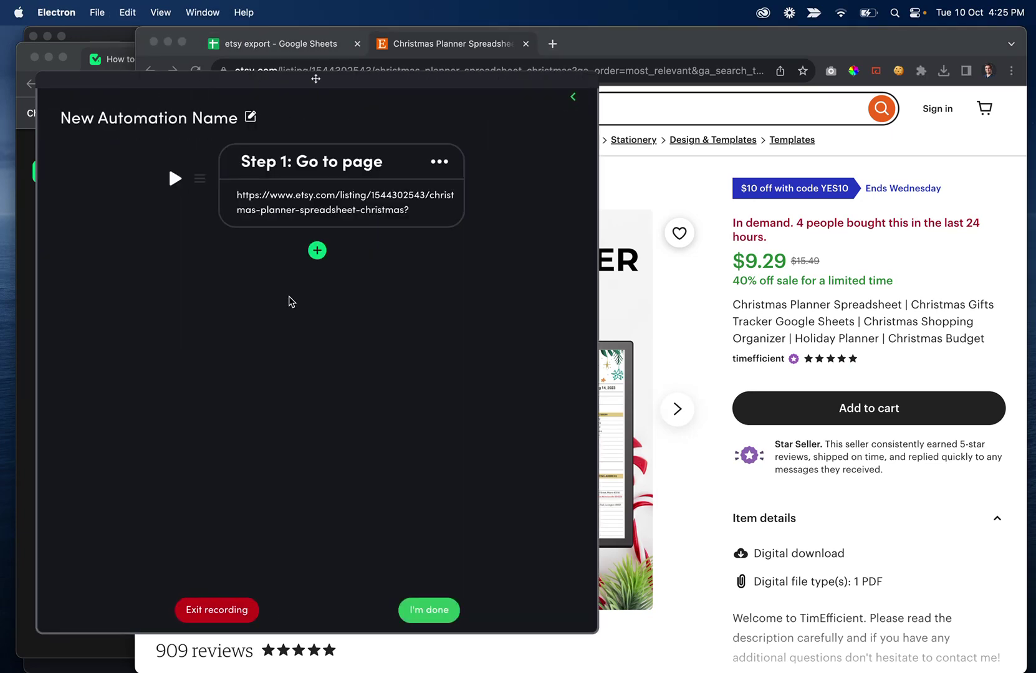
Step: Add a new single-text Scrape step after Step 1's Go to page
{"action": "left_click", "coordinate": [168, 41]}
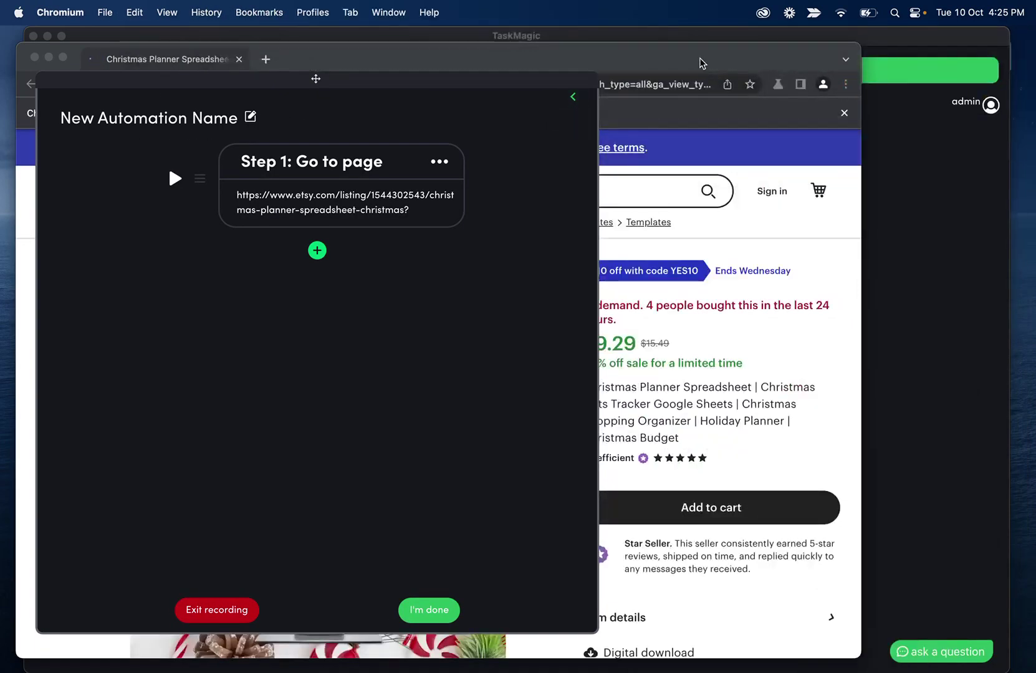
{"action": "left_click", "coordinate": [572, 98]}
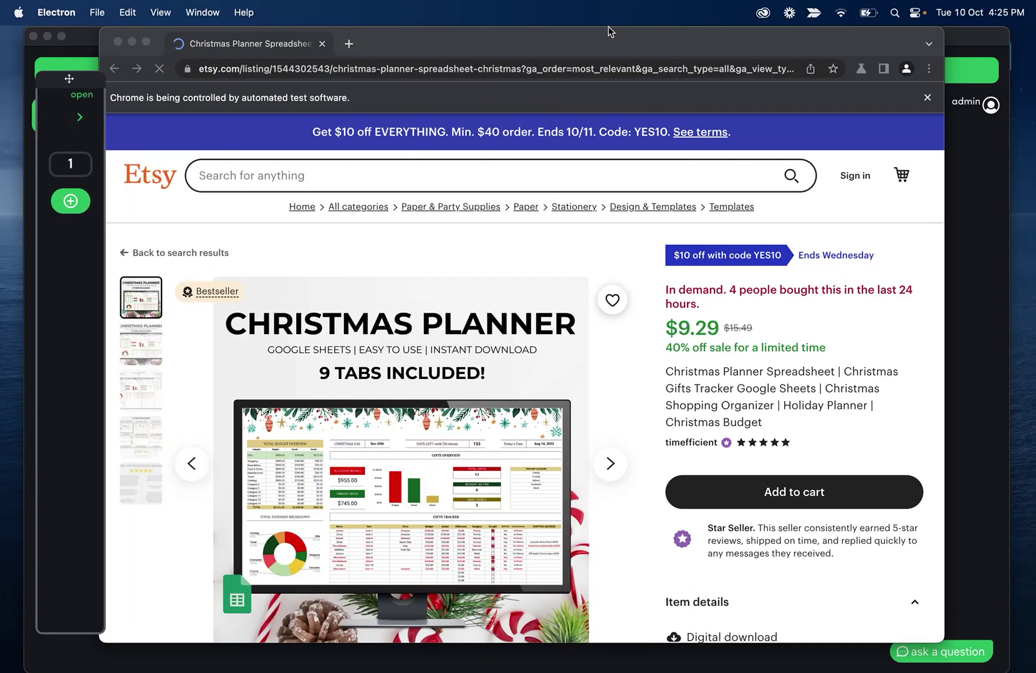
{"action": "left_click", "coordinate": [79, 117]}
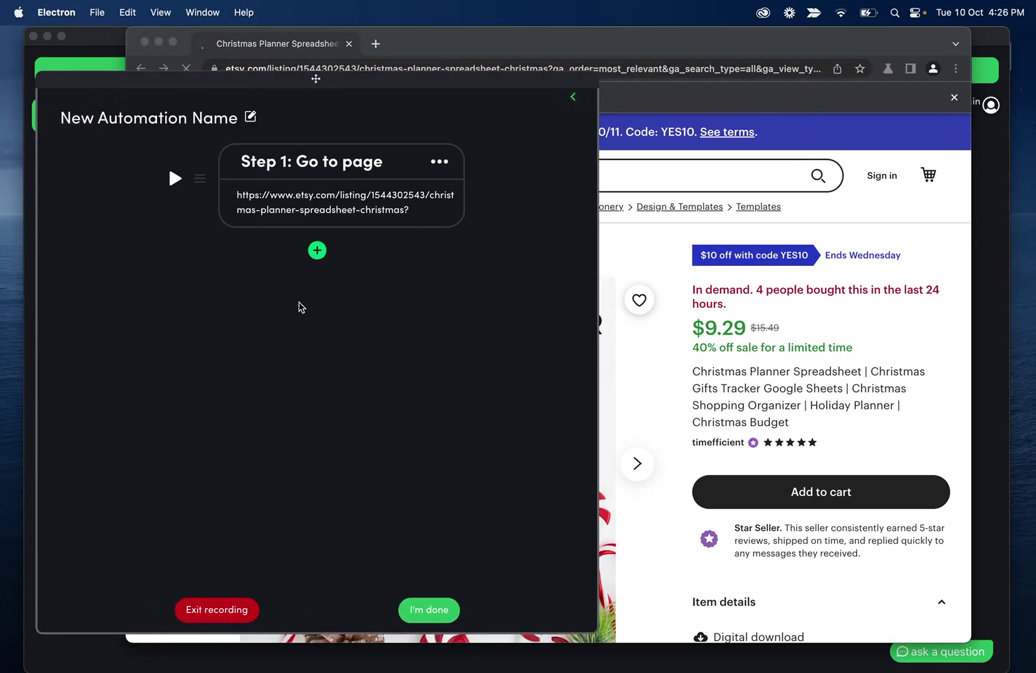
{"action": "left_click", "coordinate": [317, 249]}
{"action": "left_click", "coordinate": [293, 270]}
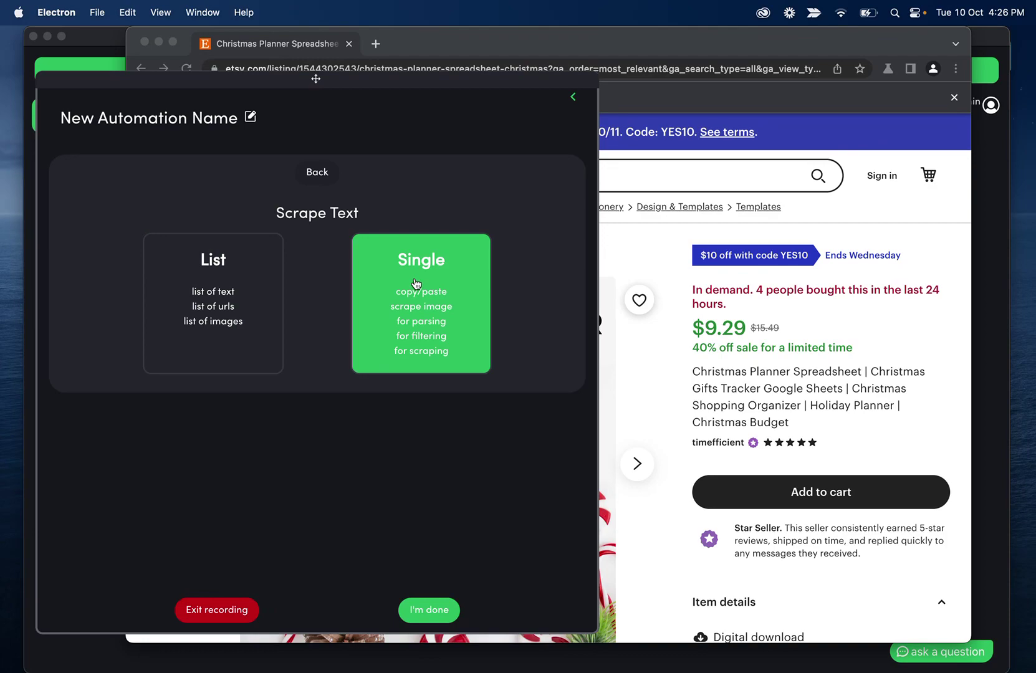
{"action": "left_click", "coordinate": [458, 282]}
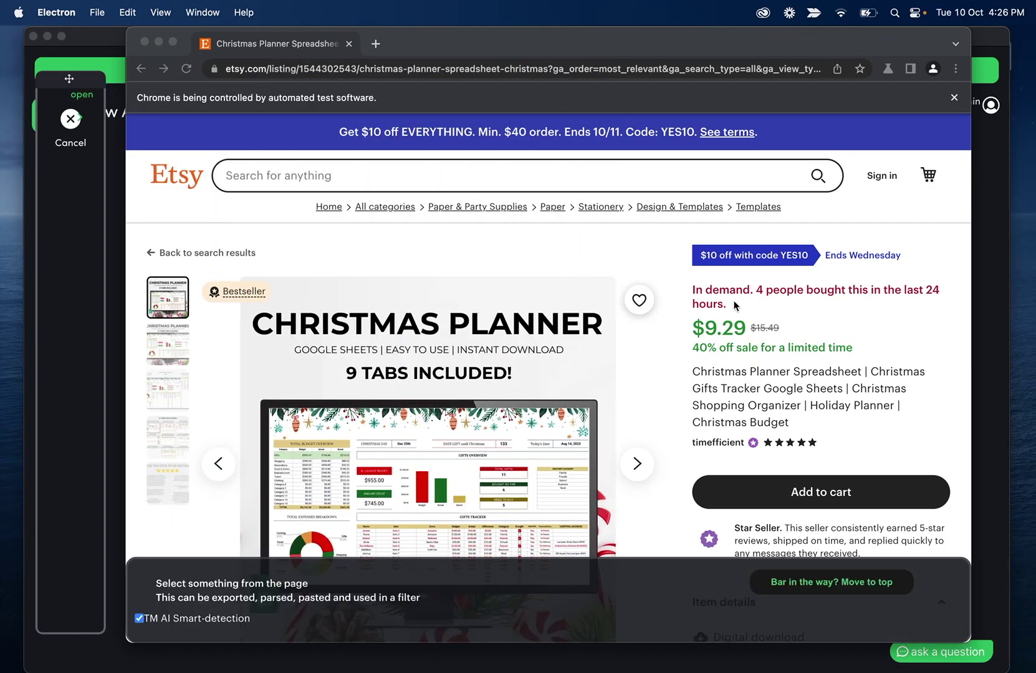
Step: Pick the Etsy listing's full product title as the text to scrape
{"action": "scroll", "coordinate": [581, 302], "scroll_direction": "down", "scroll_amount": 7}
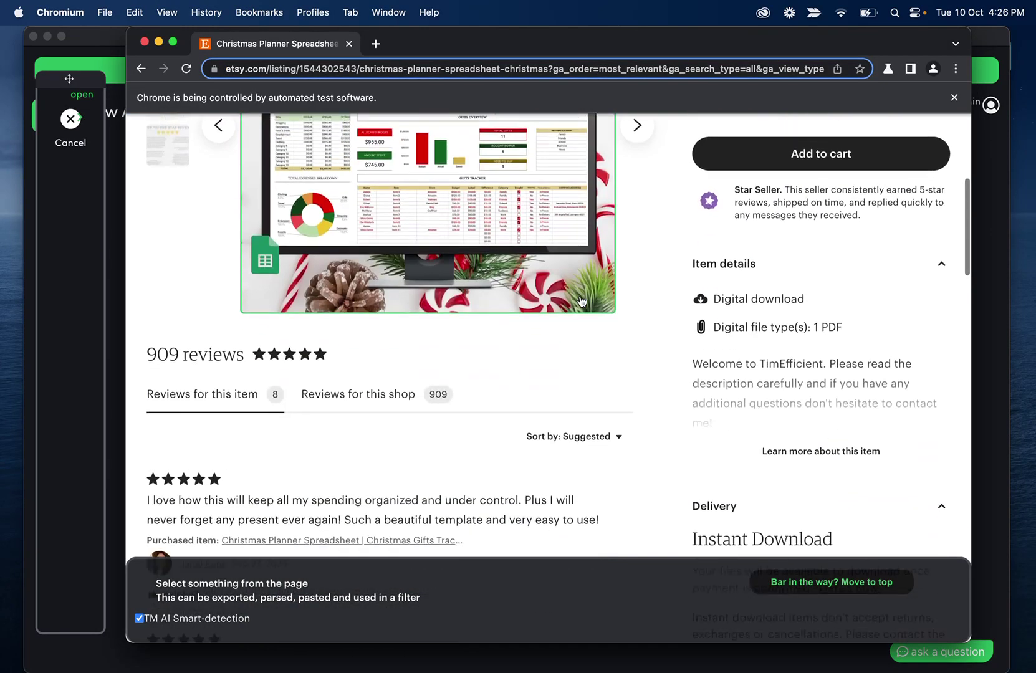
{"action": "scroll", "coordinate": [579, 301], "scroll_direction": "up", "scroll_amount": 5}
{"action": "scroll", "coordinate": [581, 302], "scroll_direction": "up", "scroll_amount": 3}
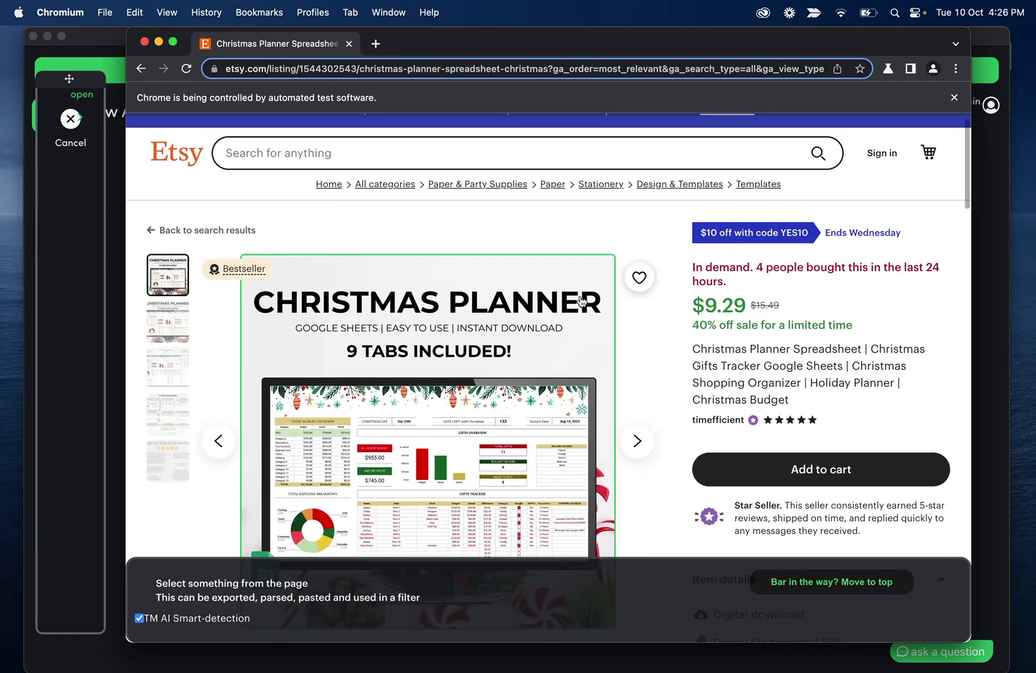
{"action": "scroll", "coordinate": [419, 291], "scroll_direction": "down", "scroll_amount": 3}
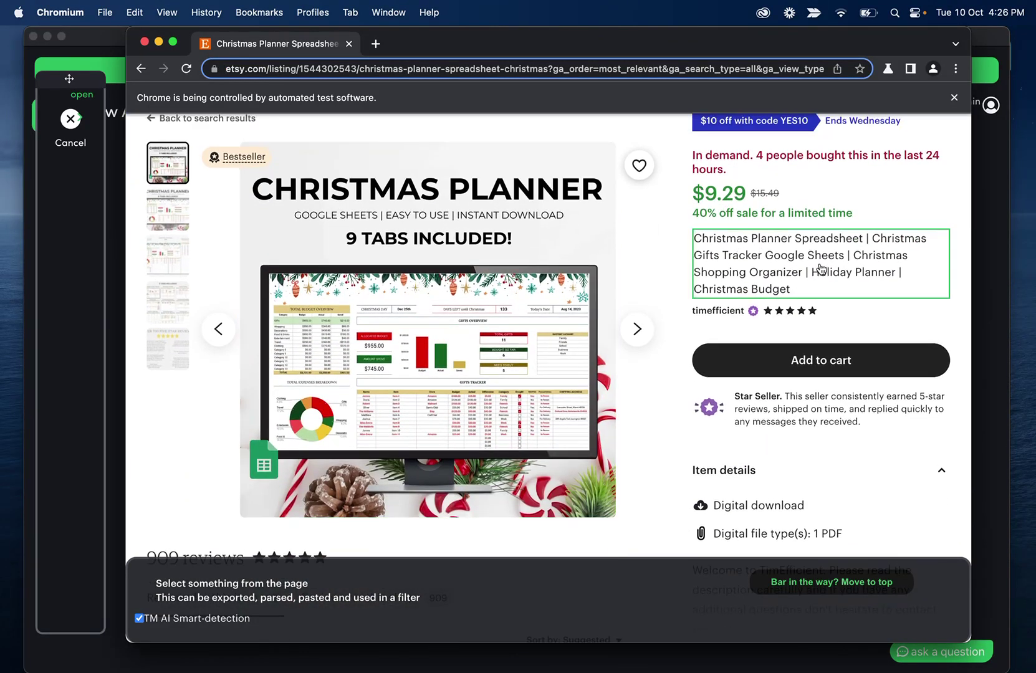
{"action": "scroll", "coordinate": [821, 269], "scroll_direction": "up", "scroll_amount": 1}
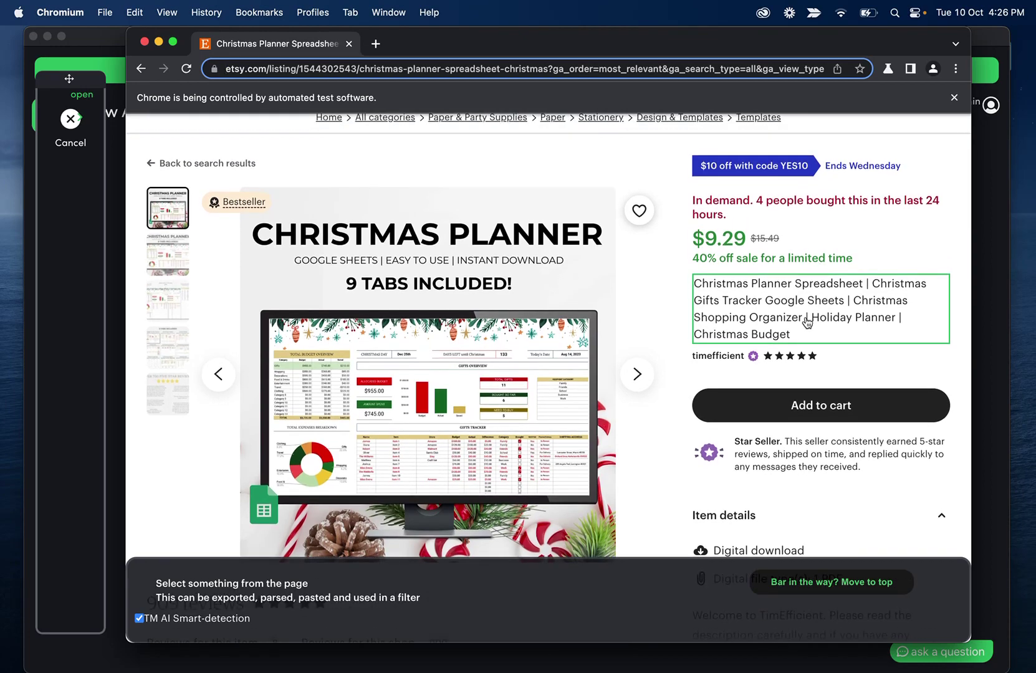
{"action": "scroll", "coordinate": [807, 323], "scroll_direction": "down", "scroll_amount": 3}
{"action": "scroll", "coordinate": [807, 323], "scroll_direction": "down", "scroll_amount": 8}
{"action": "scroll", "coordinate": [807, 323], "scroll_direction": "up", "scroll_amount": 12}
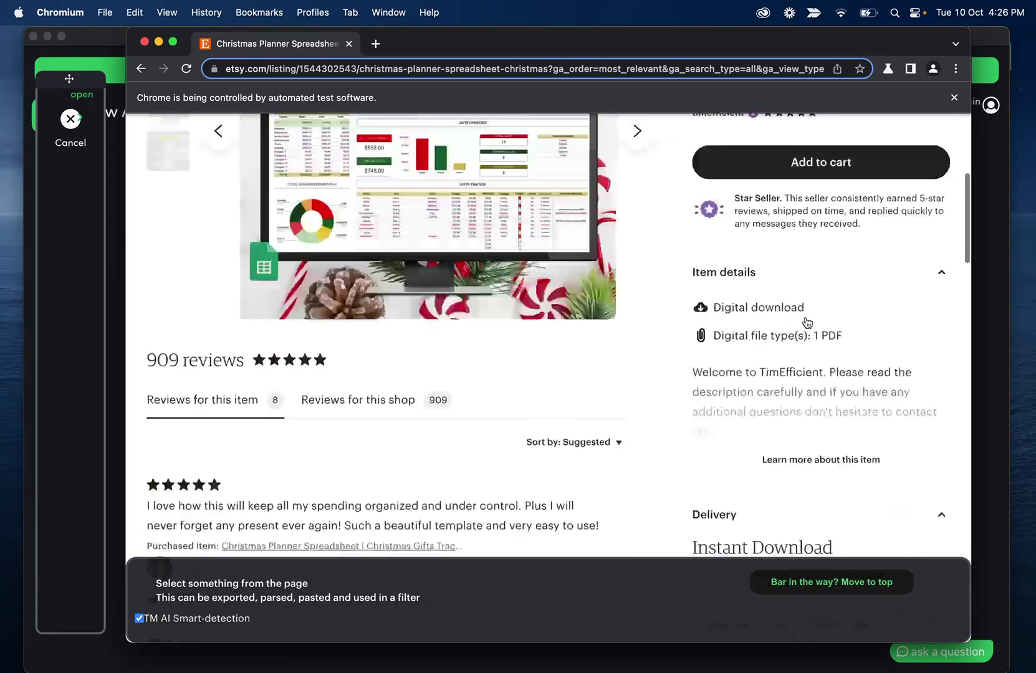
{"action": "left_click", "coordinate": [844, 376]}
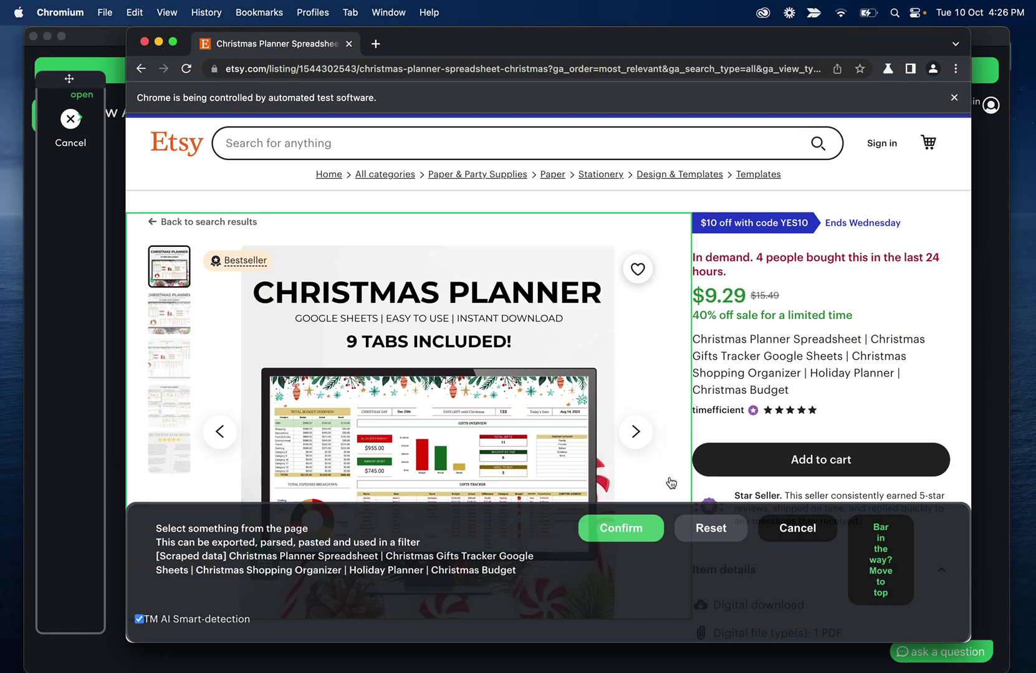
Step: Confirm the scraped title and rename Step 2 to 'name'
{"action": "left_click", "coordinate": [631, 528]}
{"action": "left_click", "coordinate": [321, 291]}
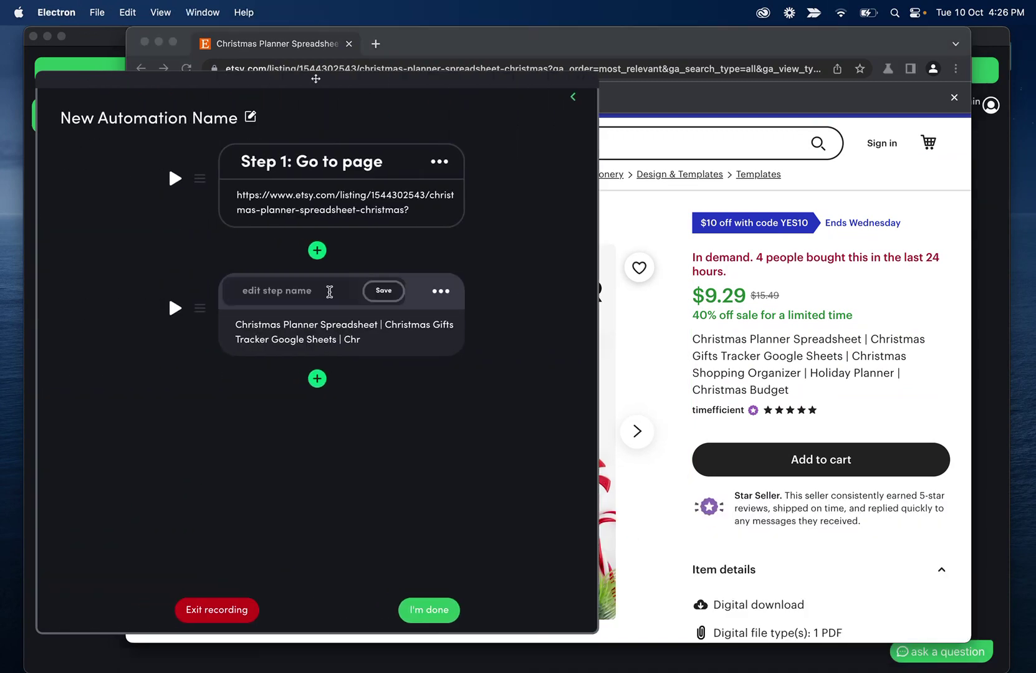
{"action": "type", "text": "name"}
{"action": "left_click", "coordinate": [384, 290]}
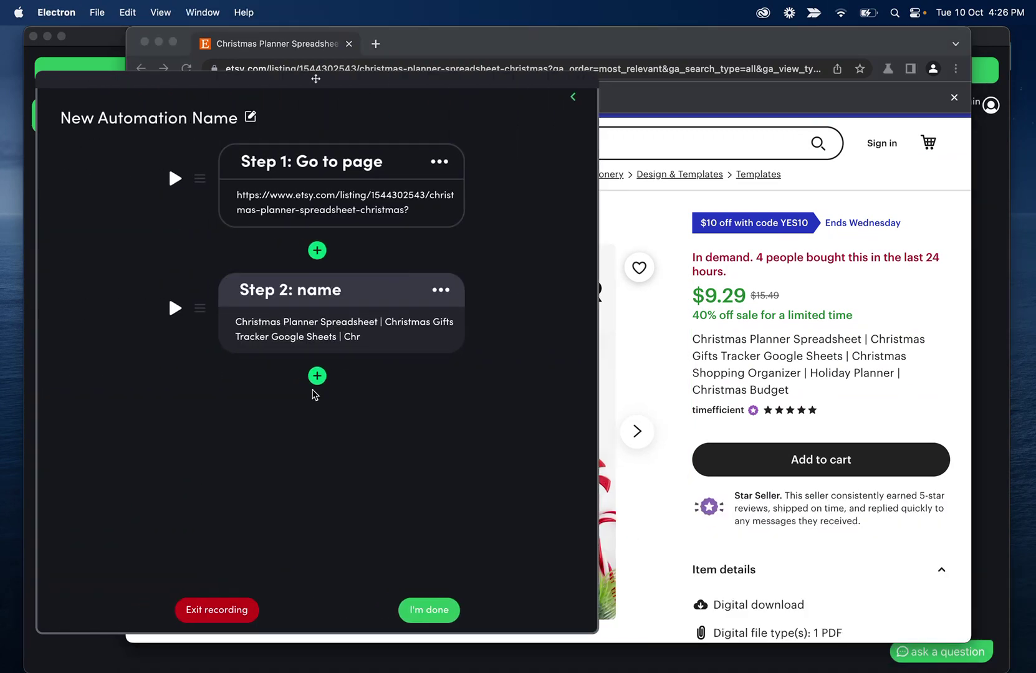
Step: Add a single-text scrape step capturing the listing's price
{"action": "left_click", "coordinate": [318, 376]}
{"action": "left_click", "coordinate": [458, 269]}
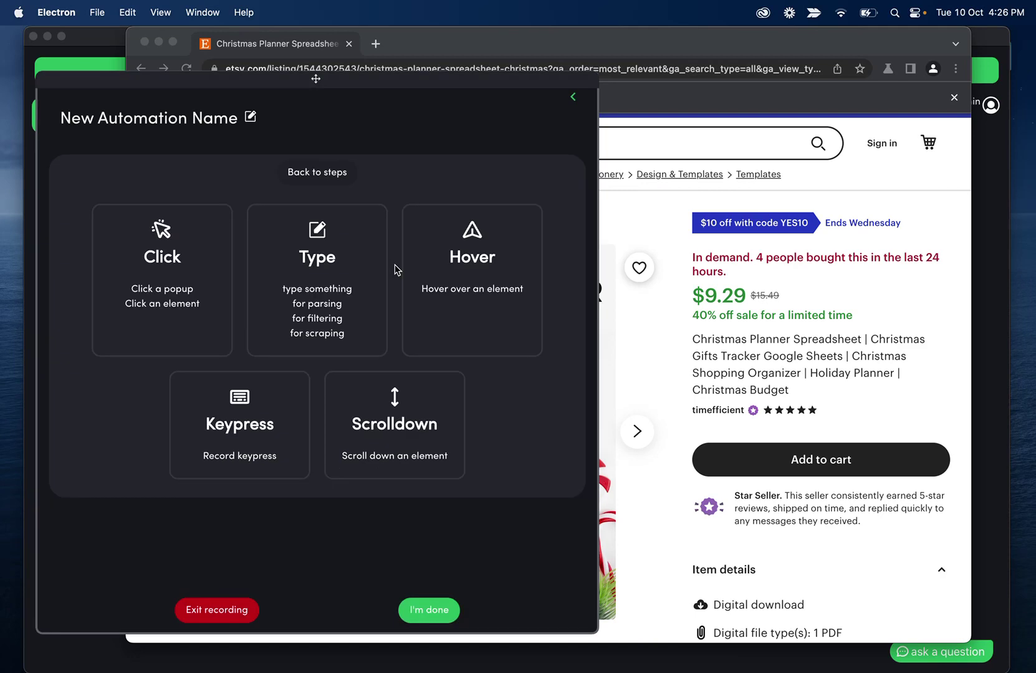
{"action": "left_click", "coordinate": [321, 170]}
{"action": "left_click", "coordinate": [317, 376]}
{"action": "left_click", "coordinate": [252, 252]}
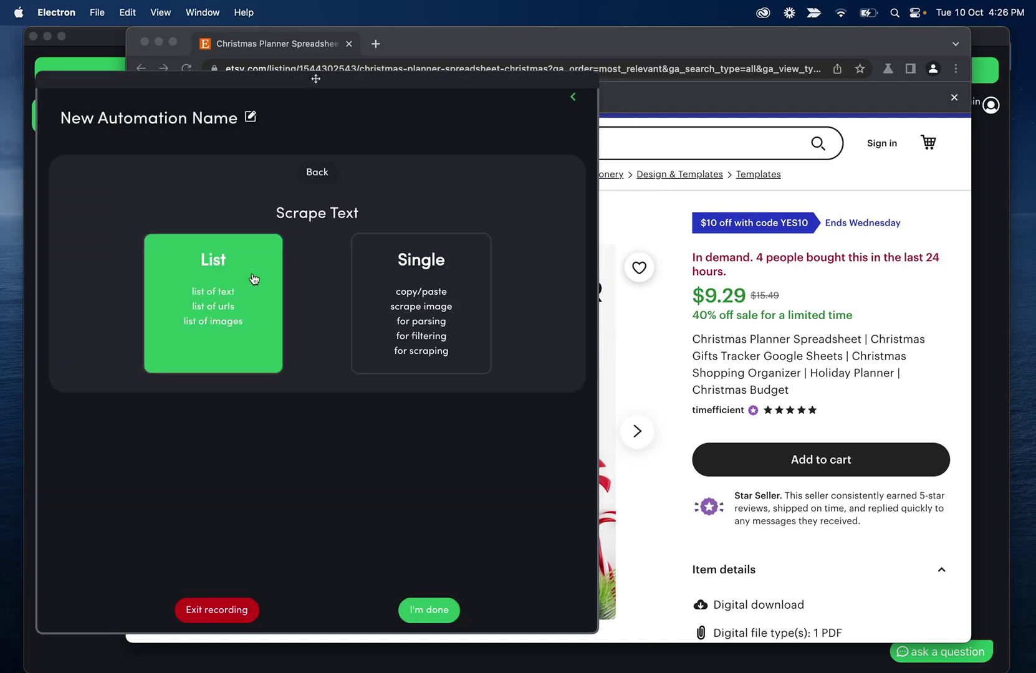
{"action": "left_click", "coordinate": [412, 279]}
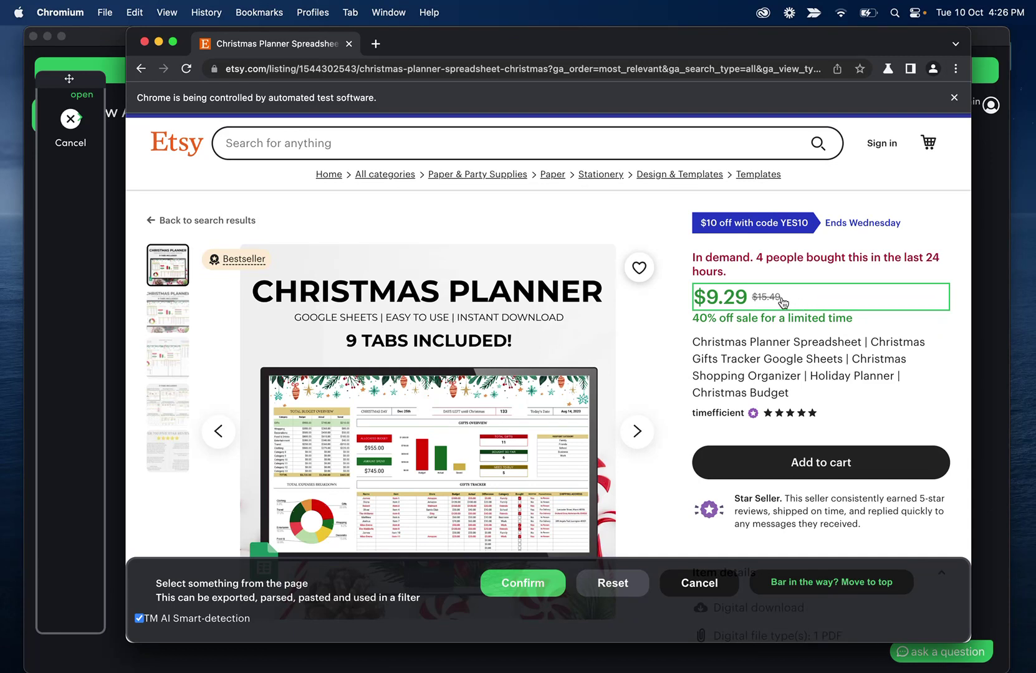
{"action": "left_click", "coordinate": [810, 302]}
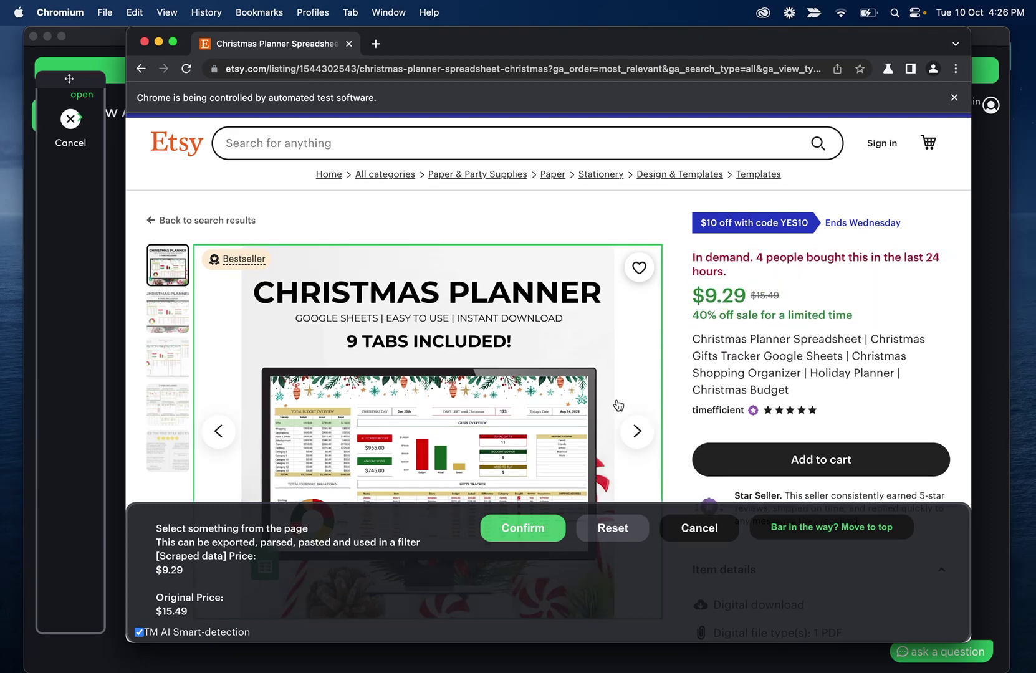
{"action": "left_click", "coordinate": [537, 523]}
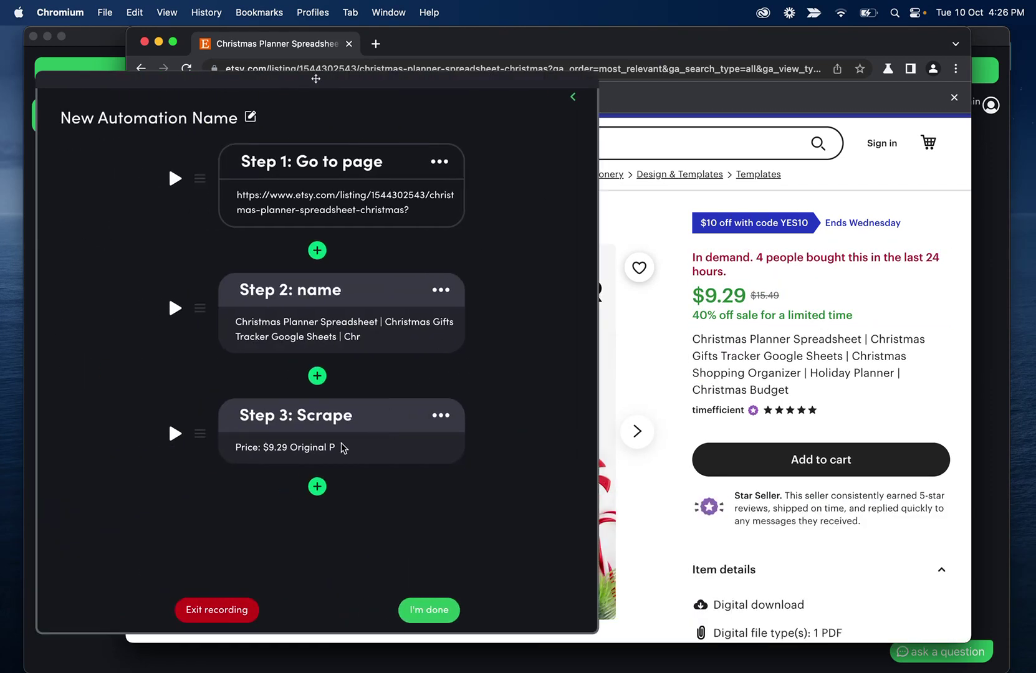
Step: Rename Step 3 to 'price'
{"action": "left_click", "coordinate": [327, 413]}
{"action": "left_click", "coordinate": [327, 412]}
{"action": "type", "text": "price"}
{"action": "left_click", "coordinate": [384, 415]}
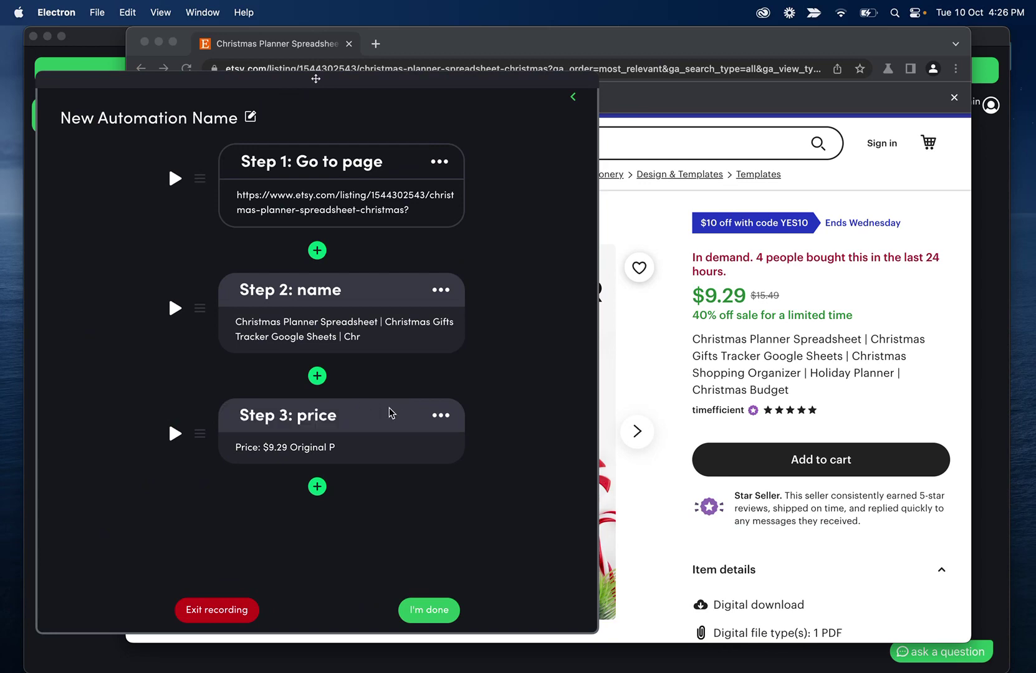
Step: Add a single-text scrape of the In demand popularity line and finish recording
{"action": "left_click", "coordinate": [317, 487]}
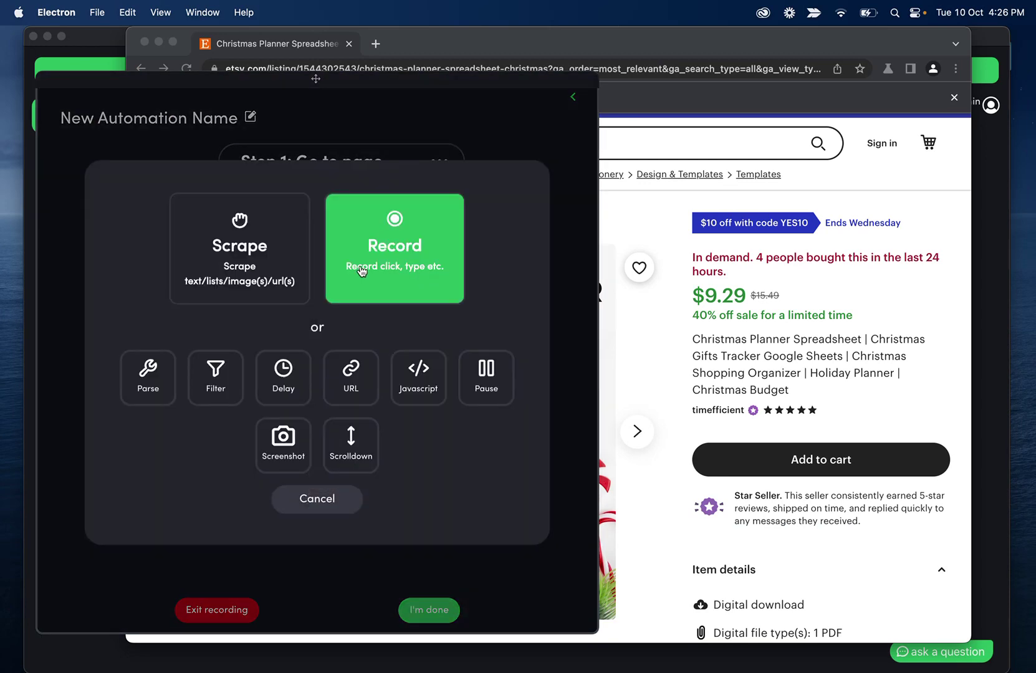
{"action": "left_click", "coordinate": [302, 254]}
{"action": "left_click", "coordinate": [417, 293]}
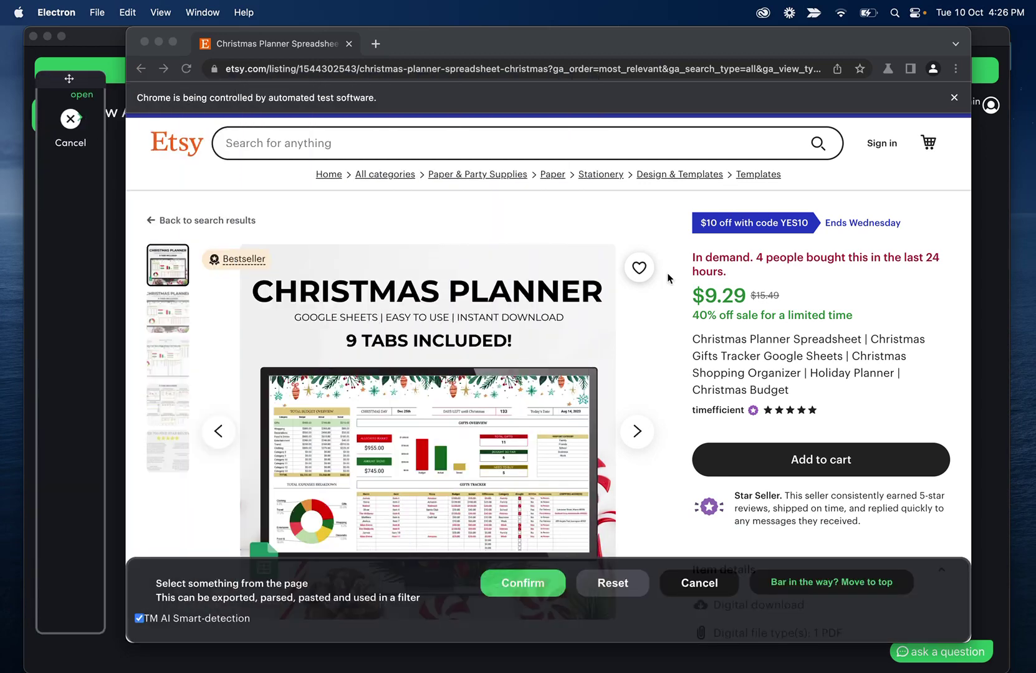
{"action": "left_click", "coordinate": [723, 258]}
{"action": "left_click", "coordinate": [549, 561]}
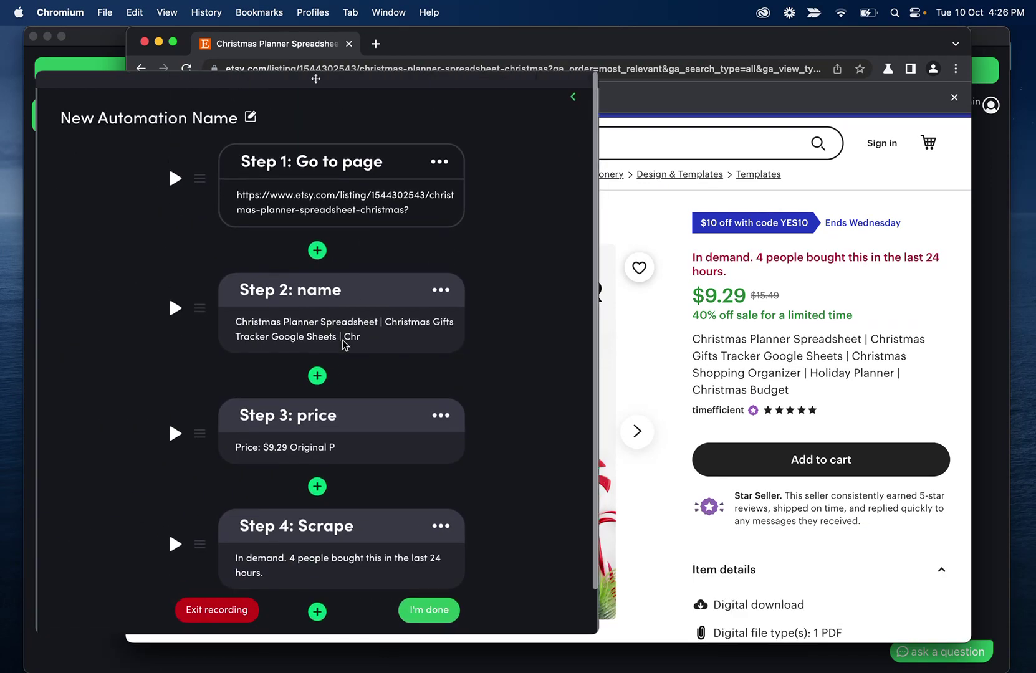
{"action": "left_click", "coordinate": [444, 605]}
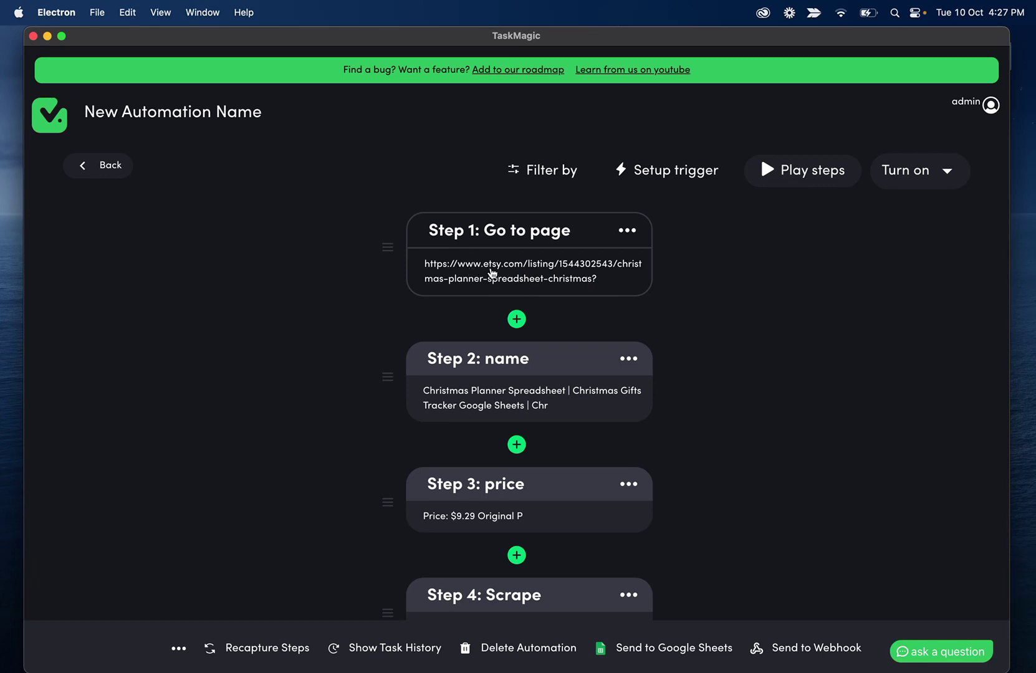
Step: Check Step 1's Christmas Planner URL in its editor and close it unchanged
{"action": "left_click", "coordinate": [492, 273]}
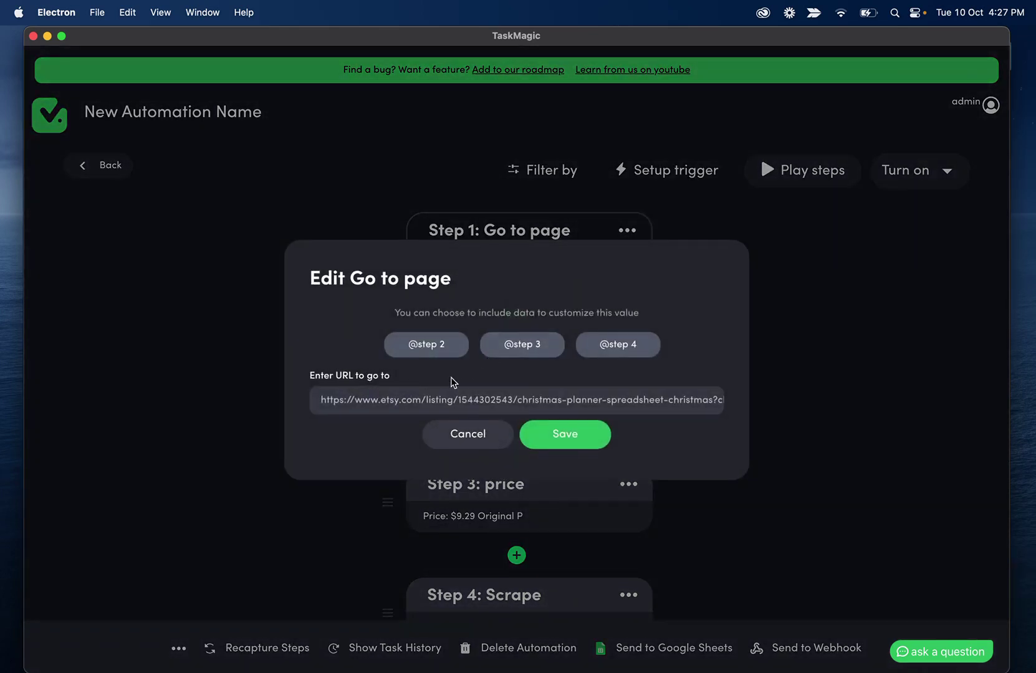
{"action": "left_click_drag", "start_coordinate": [322, 399], "coordinate": [685, 404]}
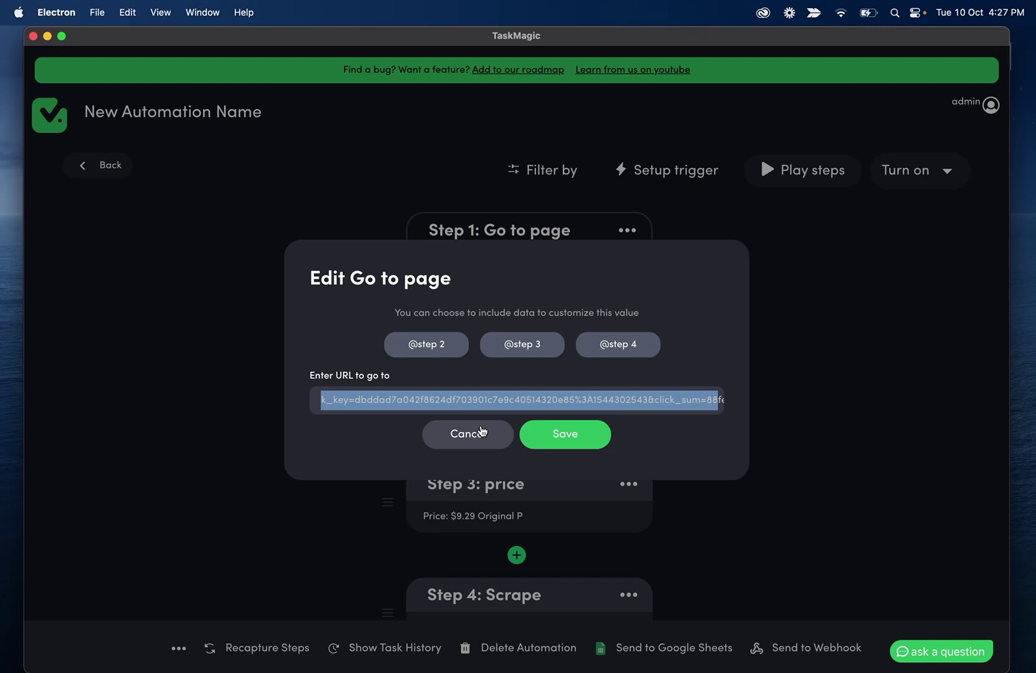
{"action": "left_click", "coordinate": [469, 433]}
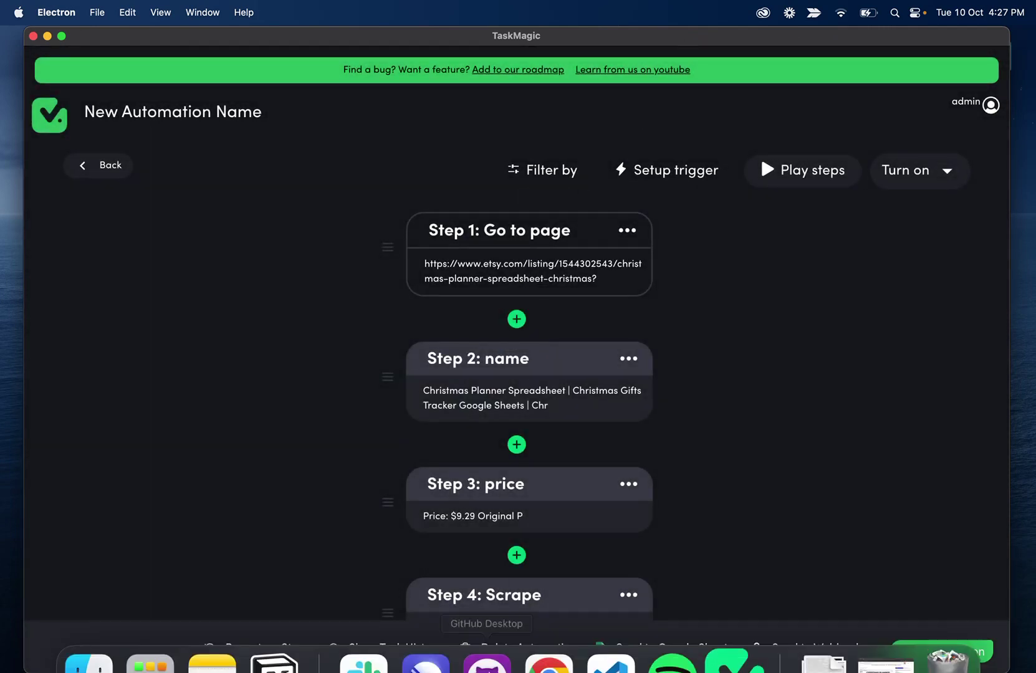
{"action": "left_click", "coordinate": [549, 652]}
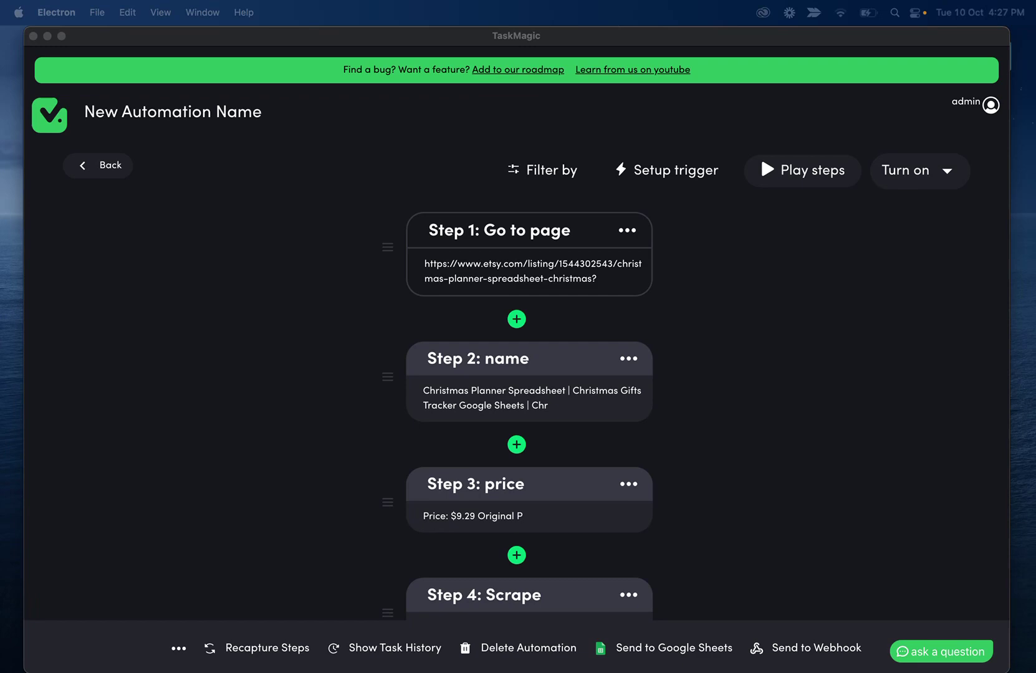
Step: Start setting up a Loop trigger for the automation
{"action": "left_click", "coordinate": [692, 333]}
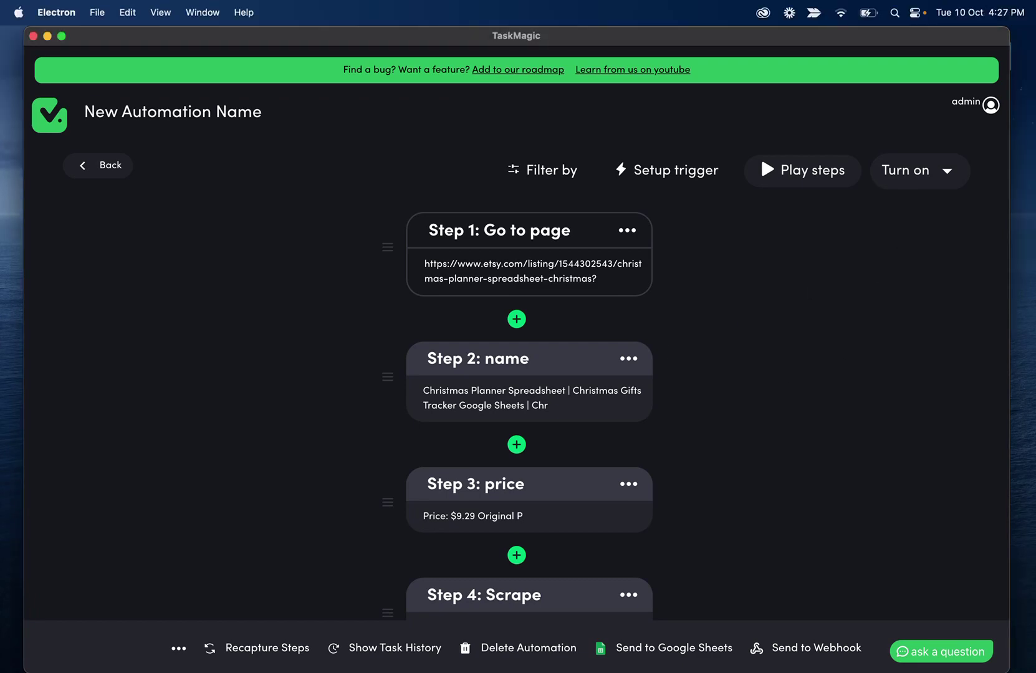
{"action": "key", "text": "super+Tab"}
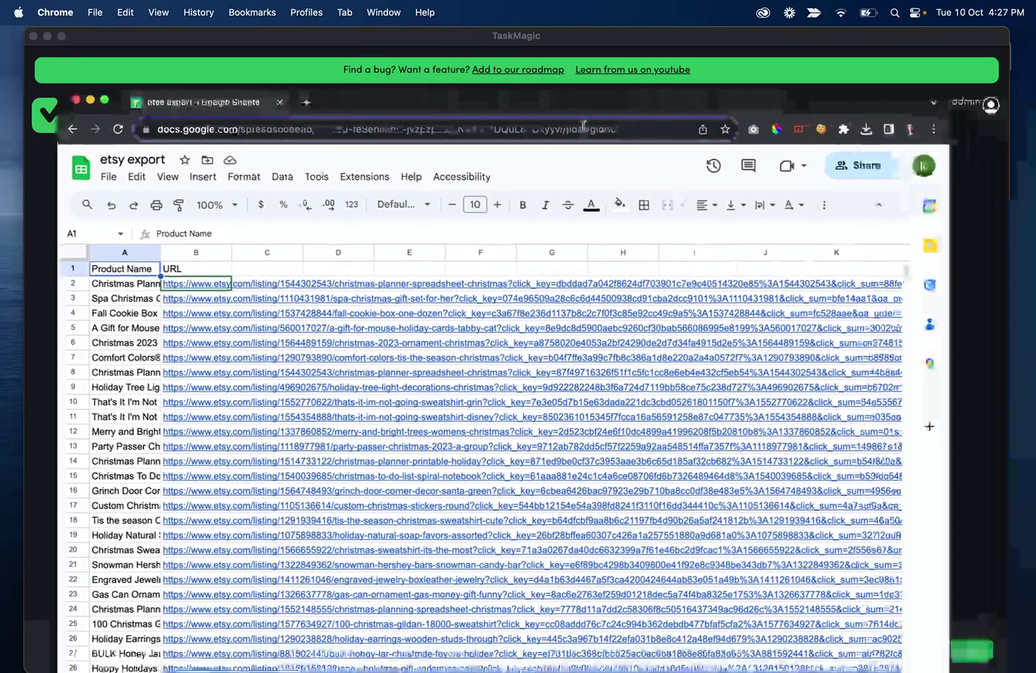
{"action": "key", "text": "super+Tab"}
{"action": "left_click", "coordinate": [674, 169]}
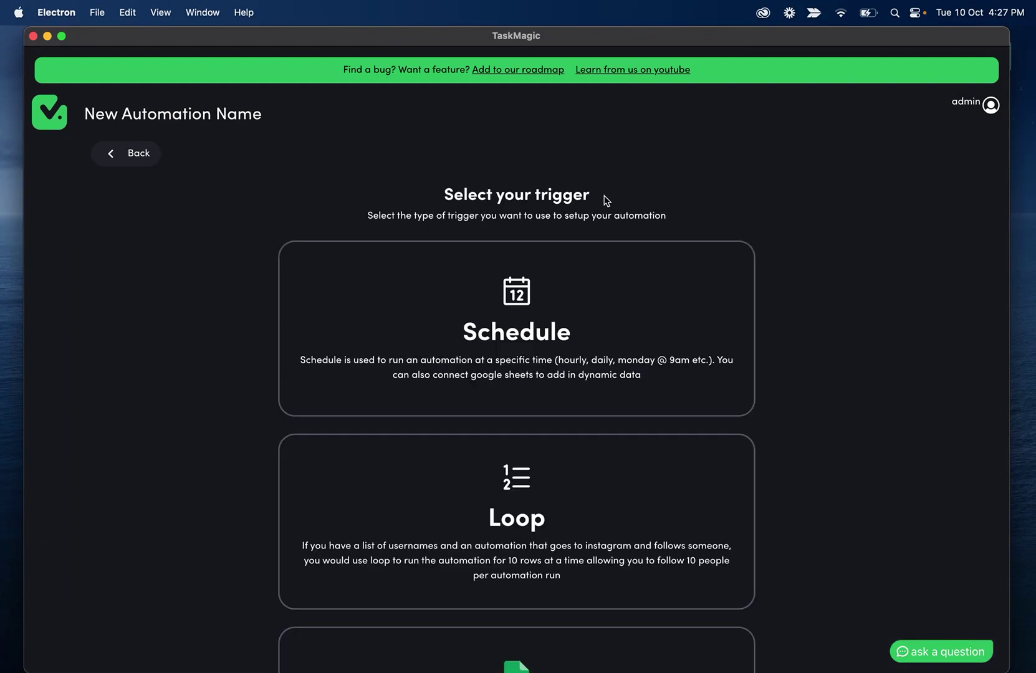
{"action": "left_click", "coordinate": [502, 513]}
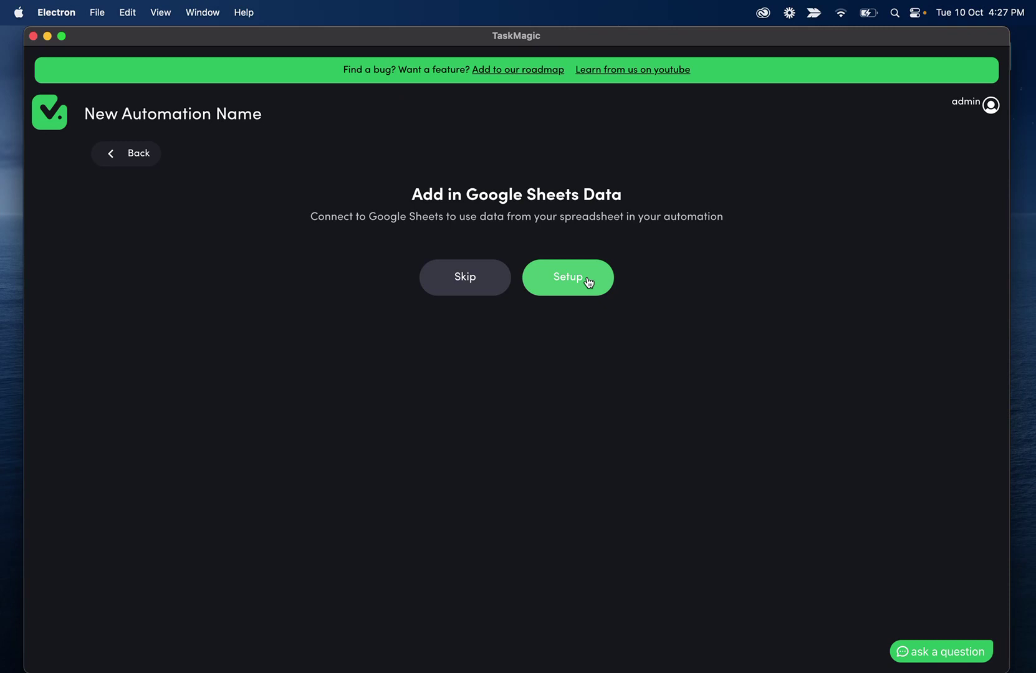
Step: Connect the etsy export sheet's Etsy worksheet and accept its detected column headers
{"action": "left_click", "coordinate": [569, 282]}
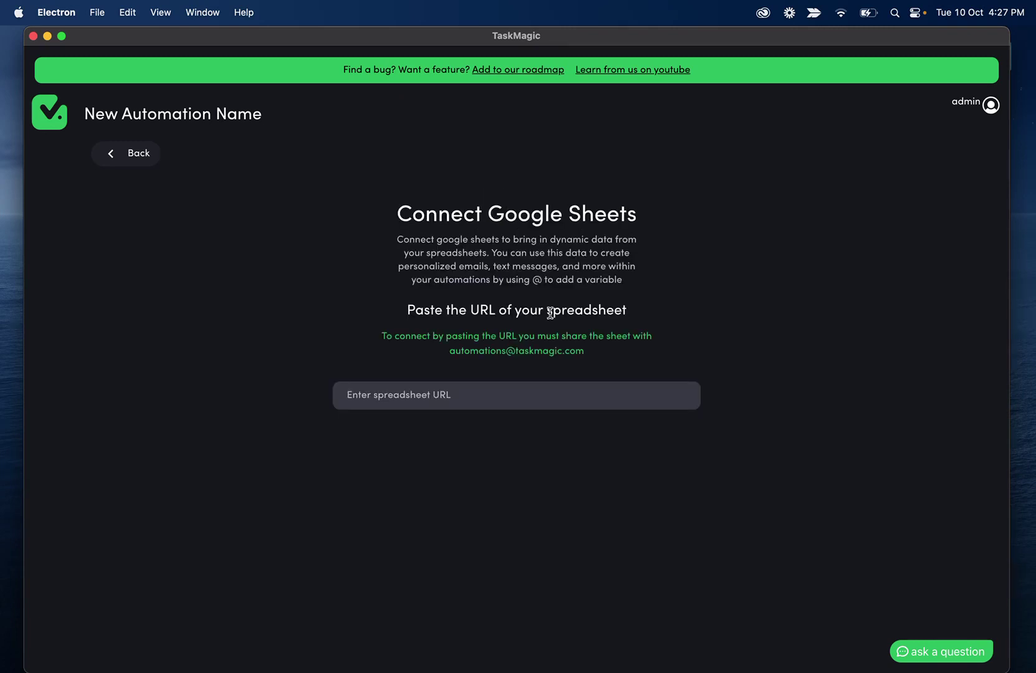
{"action": "left_click", "coordinate": [428, 395]}
{"action": "key", "text": "super+v"}
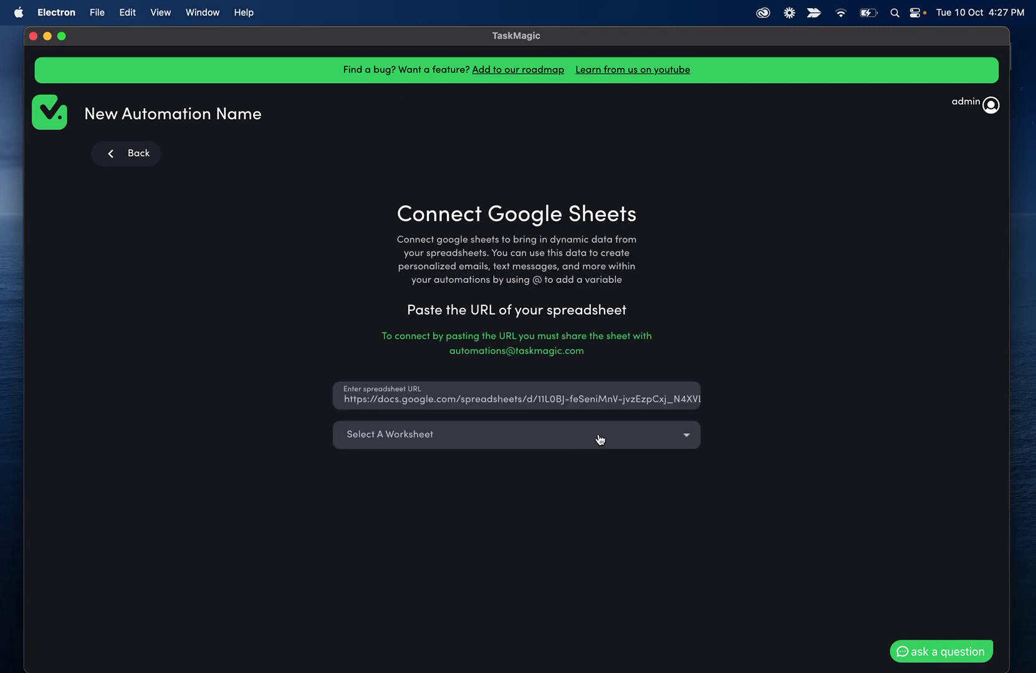
{"action": "left_click", "coordinate": [597, 438]}
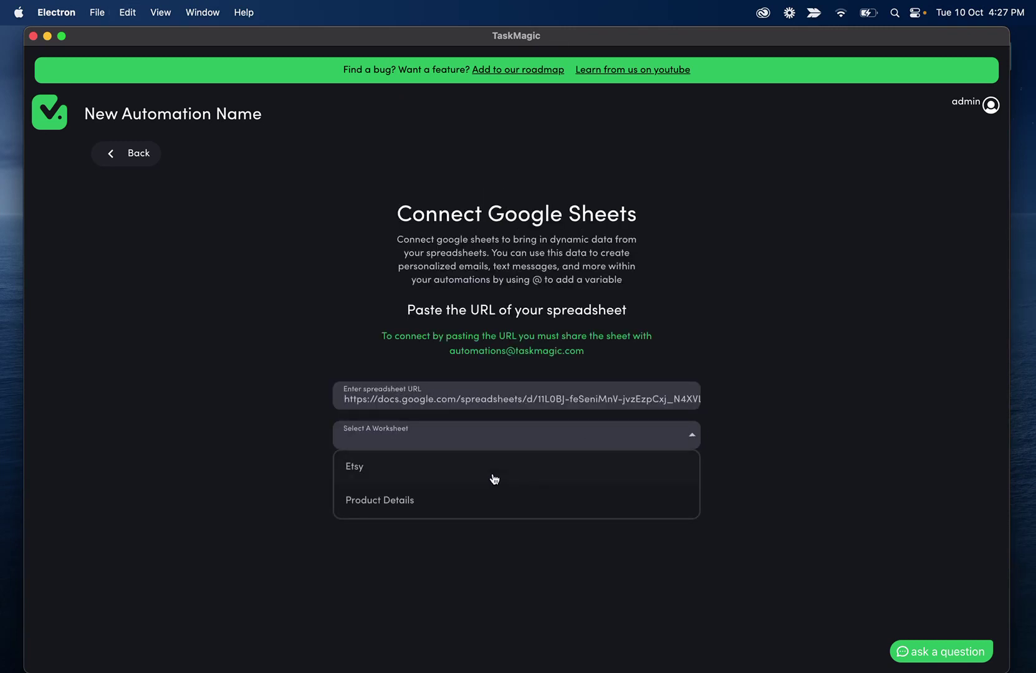
{"action": "left_click", "coordinate": [362, 472]}
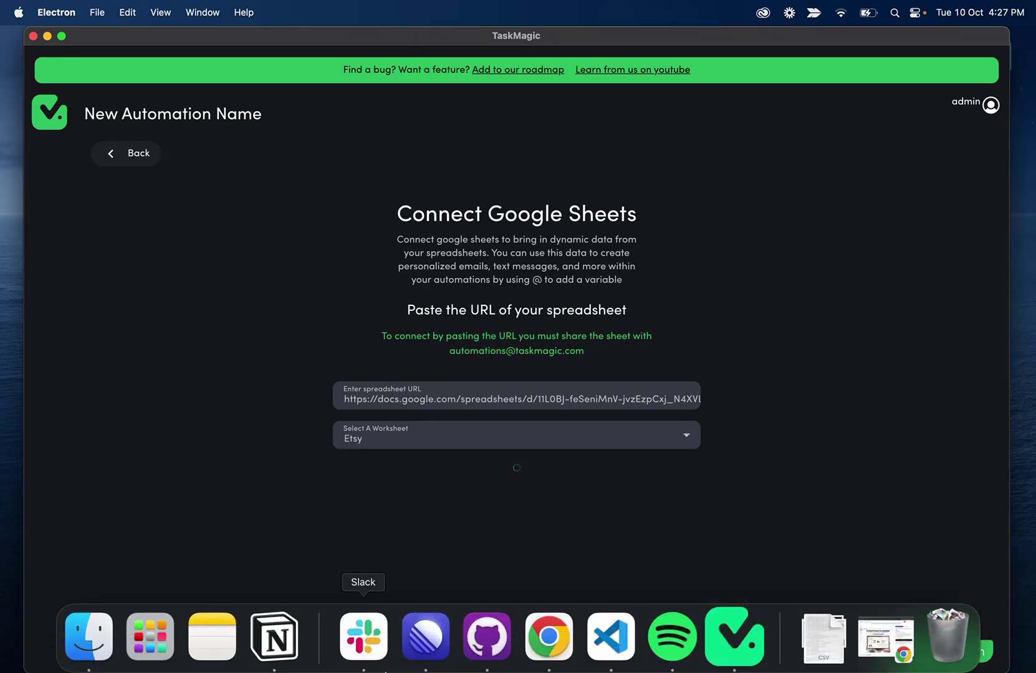
{"action": "left_click", "coordinate": [549, 629]}
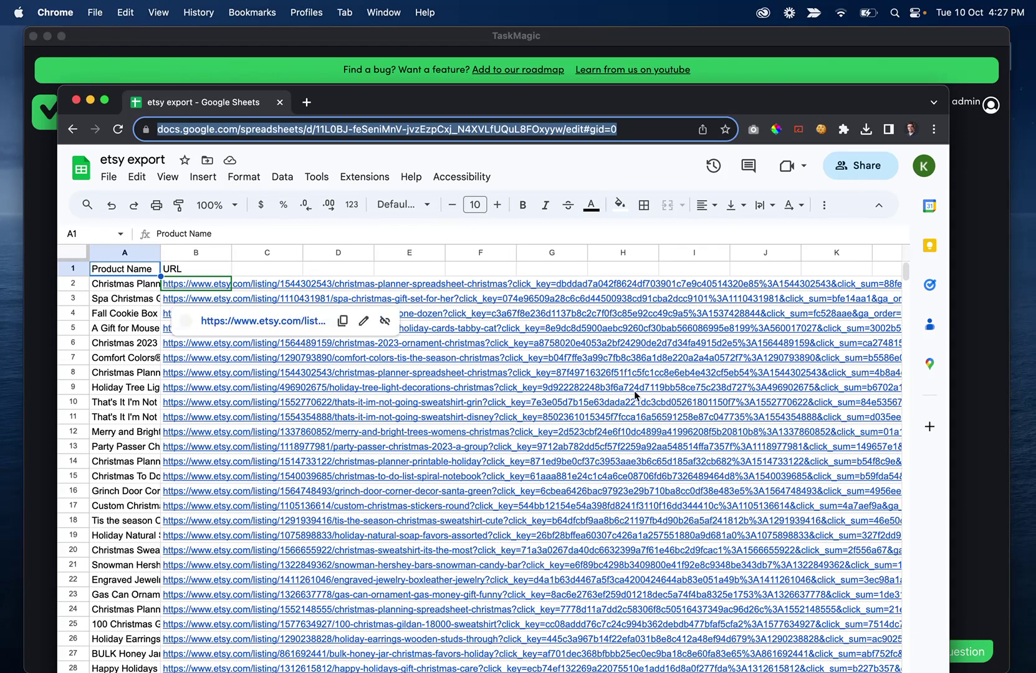
{"action": "left_click", "coordinate": [478, 28]}
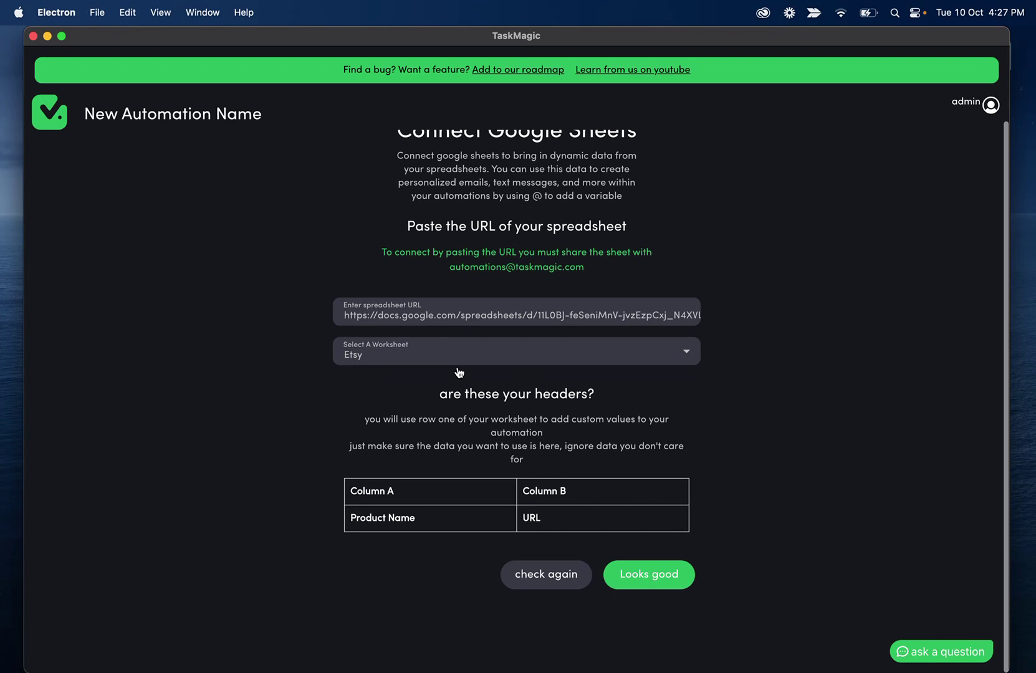
{"action": "left_click_drag", "start_coordinate": [417, 522], "coordinate": [347, 522]}
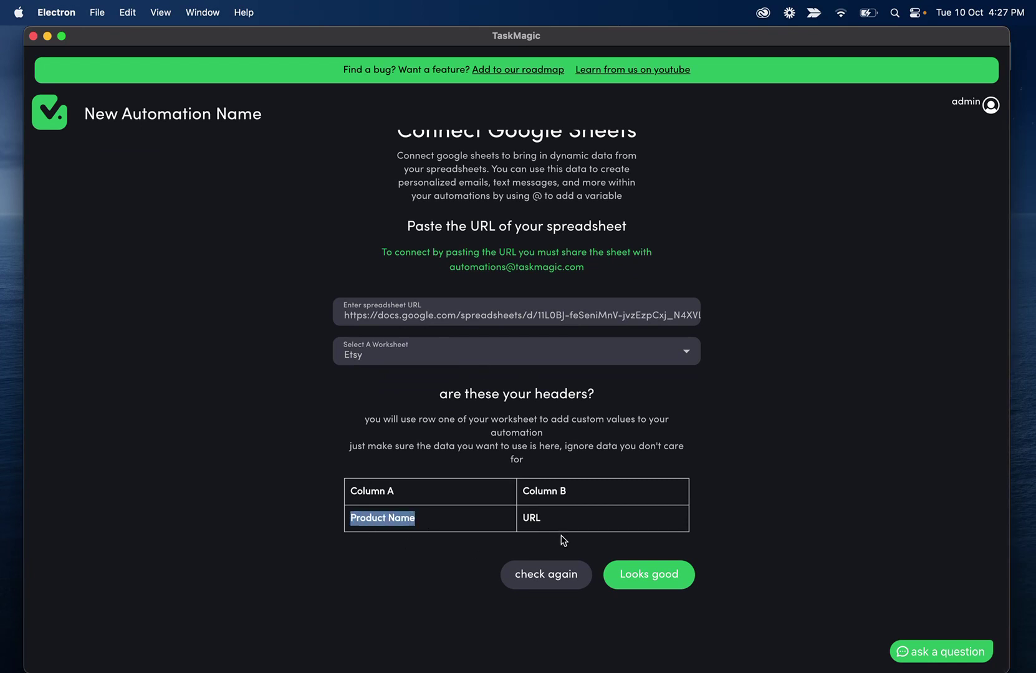
{"action": "left_click", "coordinate": [574, 525]}
{"action": "left_click", "coordinate": [628, 560]}
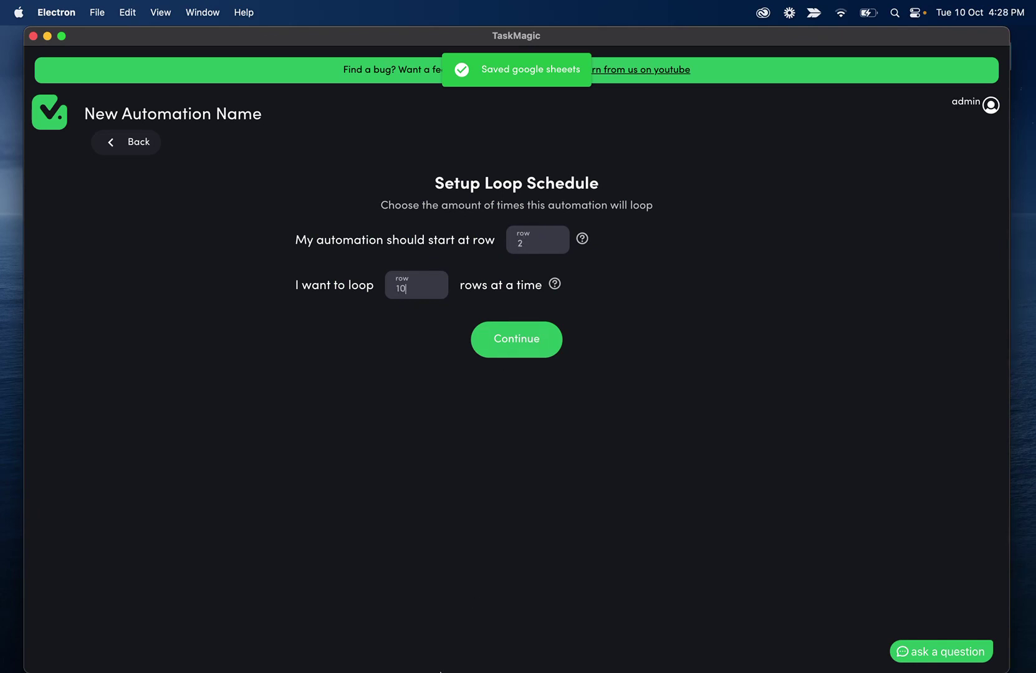
Step: Check row 2 in the sheet, then accept looping 10 rows at a time from row 2
{"action": "left_click", "coordinate": [549, 630]}
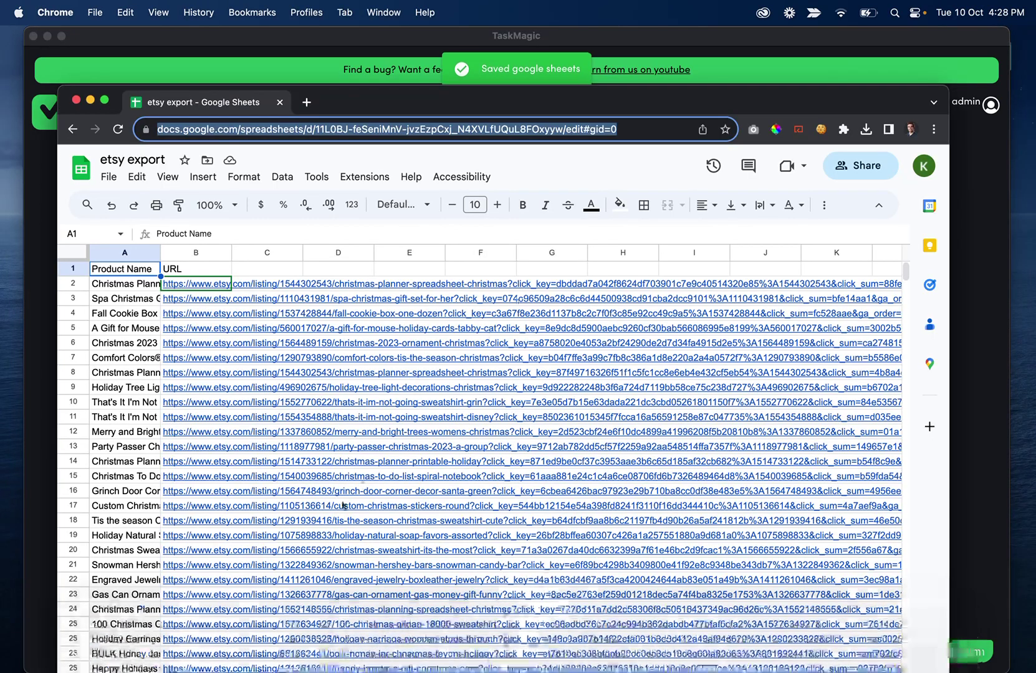
{"action": "left_click", "coordinate": [104, 288]}
{"action": "left_click", "coordinate": [71, 284]}
{"action": "left_click", "coordinate": [63, 266]}
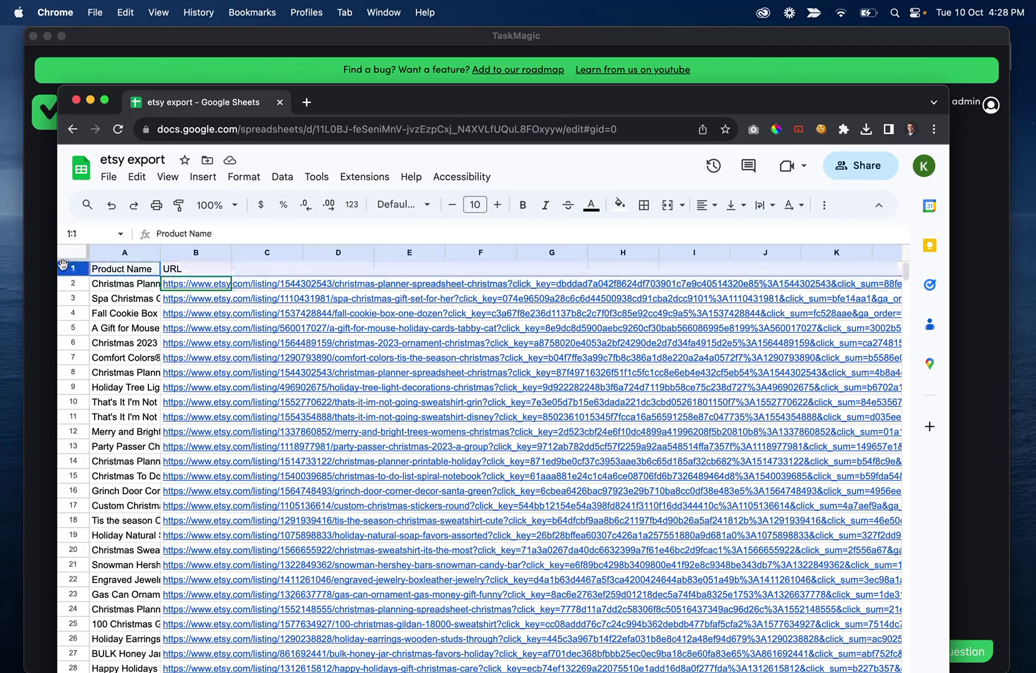
{"action": "left_click_drag", "start_coordinate": [62, 266], "coordinate": [108, 422]}
{"action": "left_click", "coordinate": [72, 288]}
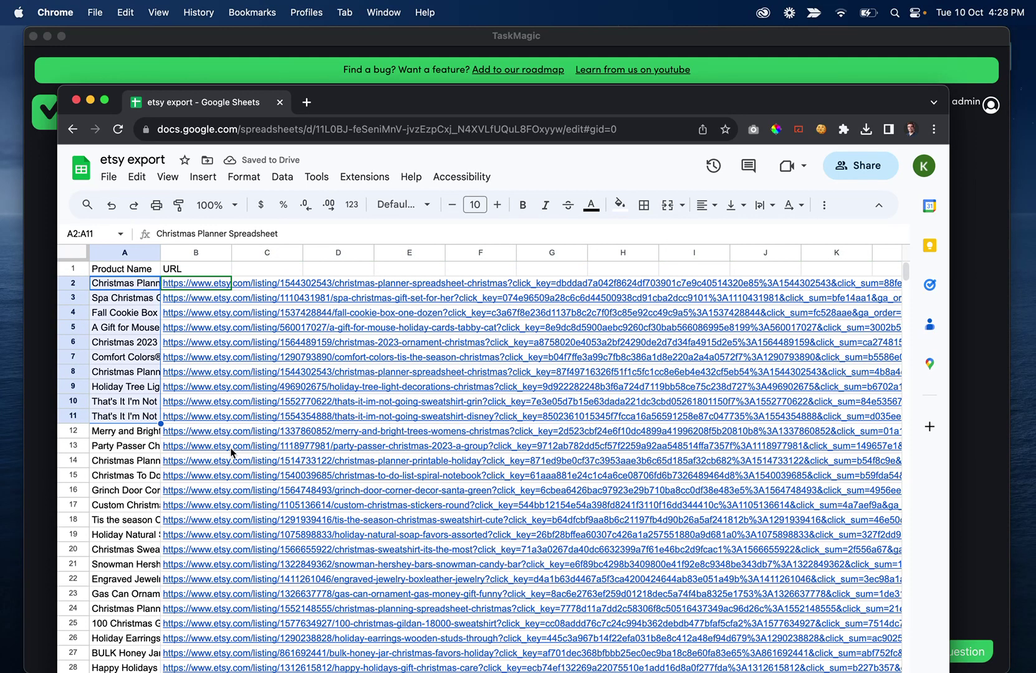
{"action": "left_click", "coordinate": [187, 313]}
{"action": "left_click", "coordinate": [131, 284]}
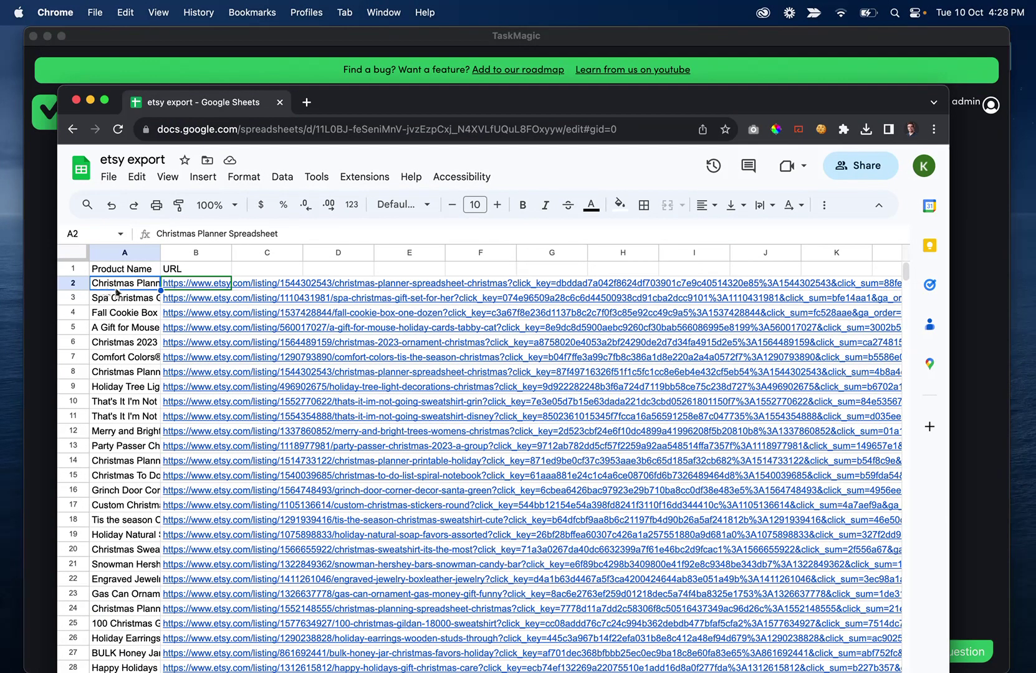
{"action": "left_click", "coordinate": [515, 36]}
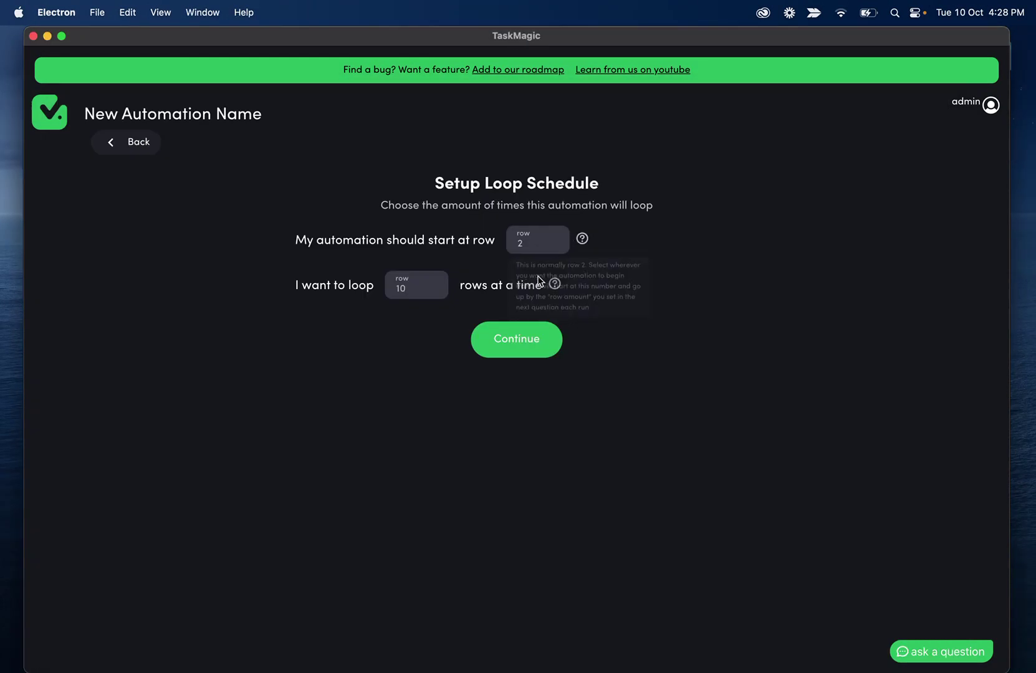
{"action": "left_click", "coordinate": [517, 337]}
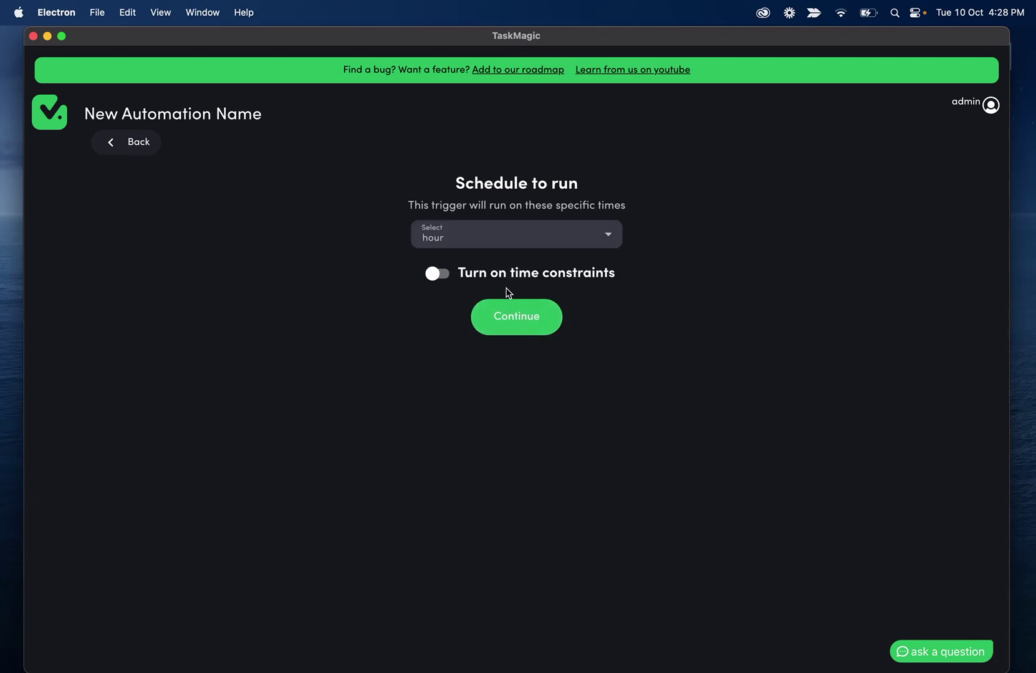
Step: Save the trigger with its hourly run schedule
{"action": "left_click", "coordinate": [523, 315]}
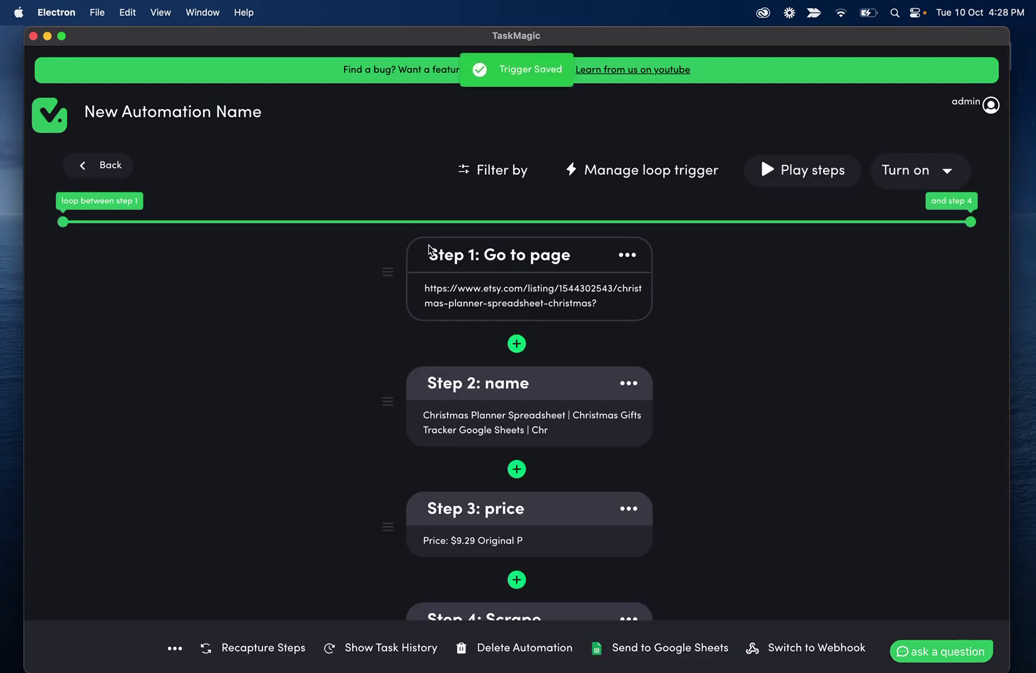
{"action": "scroll", "coordinate": [430, 249], "scroll_direction": "down", "scroll_amount": 3}
{"action": "scroll", "coordinate": [428, 246], "scroll_direction": "up", "scroll_amount": 3}
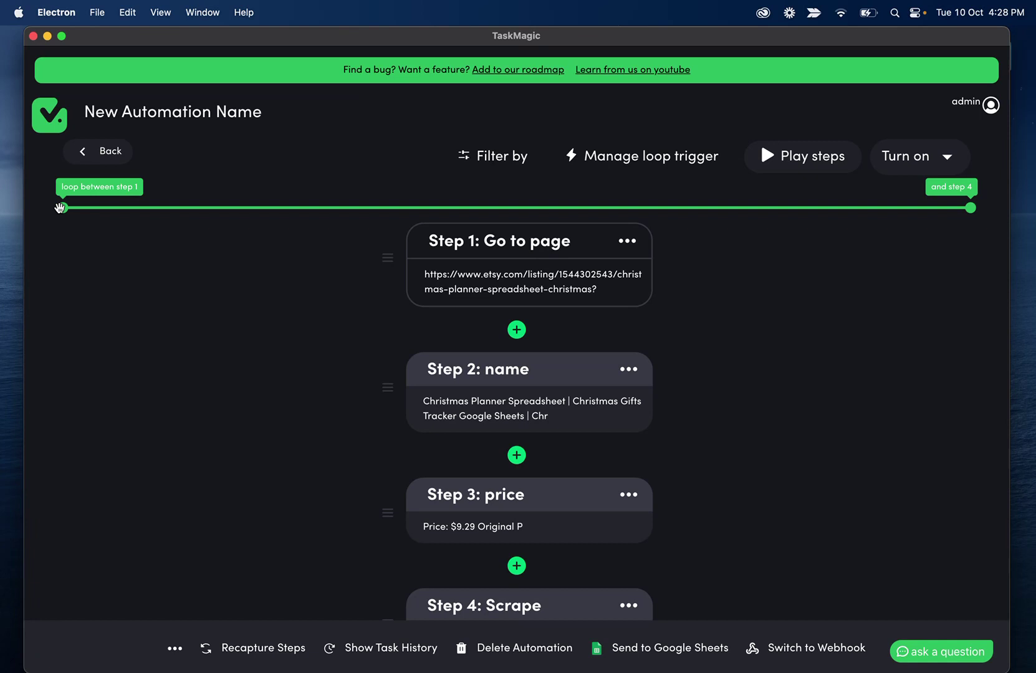
Step: Adjust the loop slider, leaving the loop spanning step 1 through step 4
{"action": "left_click_drag", "start_coordinate": [171, 209], "coordinate": [27, 201]}
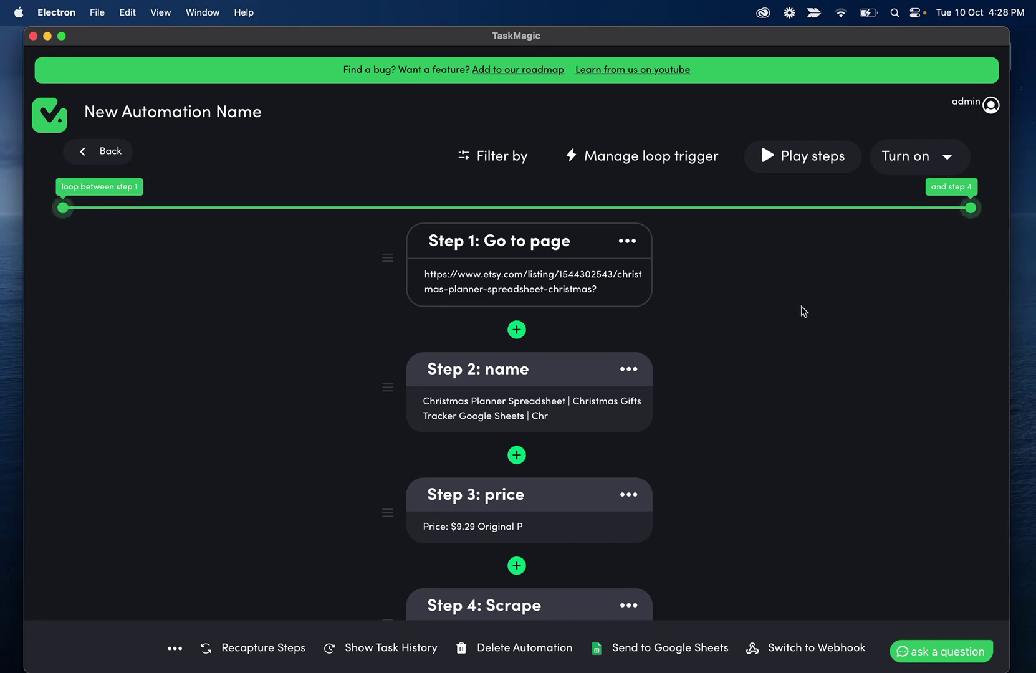
{"action": "scroll", "coordinate": [742, 255], "scroll_direction": "down", "scroll_amount": 2}
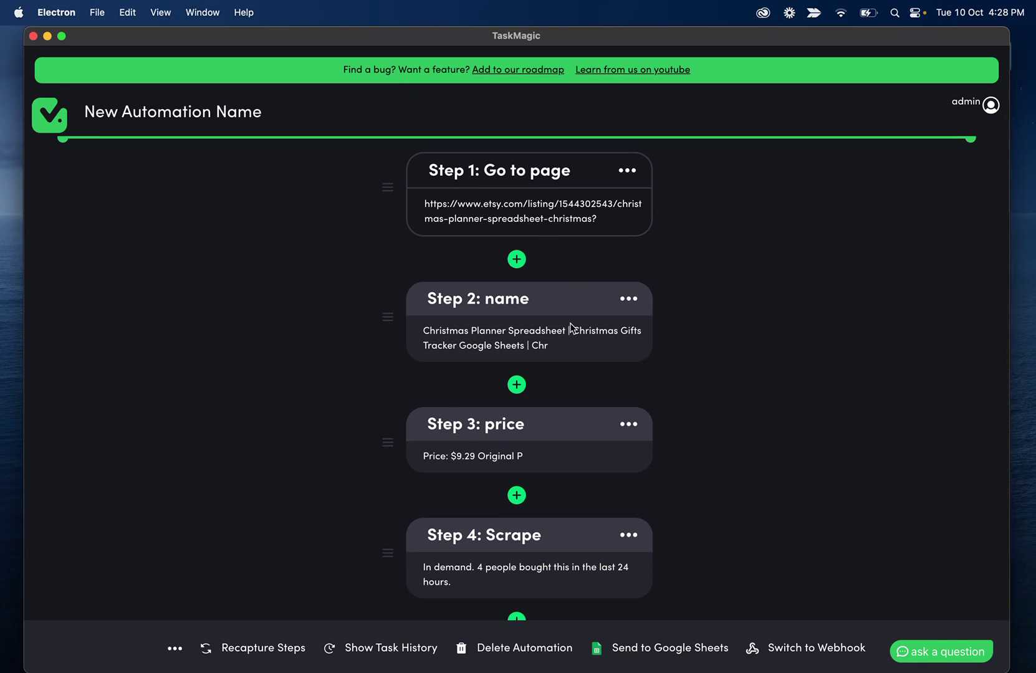
{"action": "scroll", "coordinate": [572, 311], "scroll_direction": "down", "scroll_amount": 2}
{"action": "scroll", "coordinate": [549, 477], "scroll_direction": "up", "scroll_amount": 3}
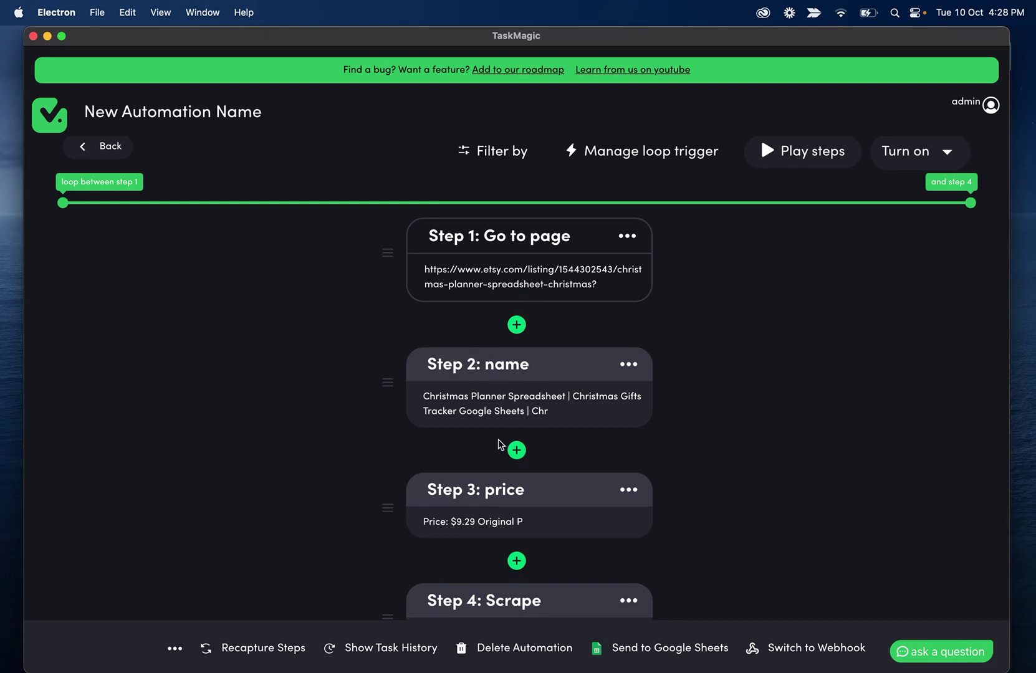
{"action": "scroll", "coordinate": [499, 441], "scroll_direction": "down", "scroll_amount": 2}
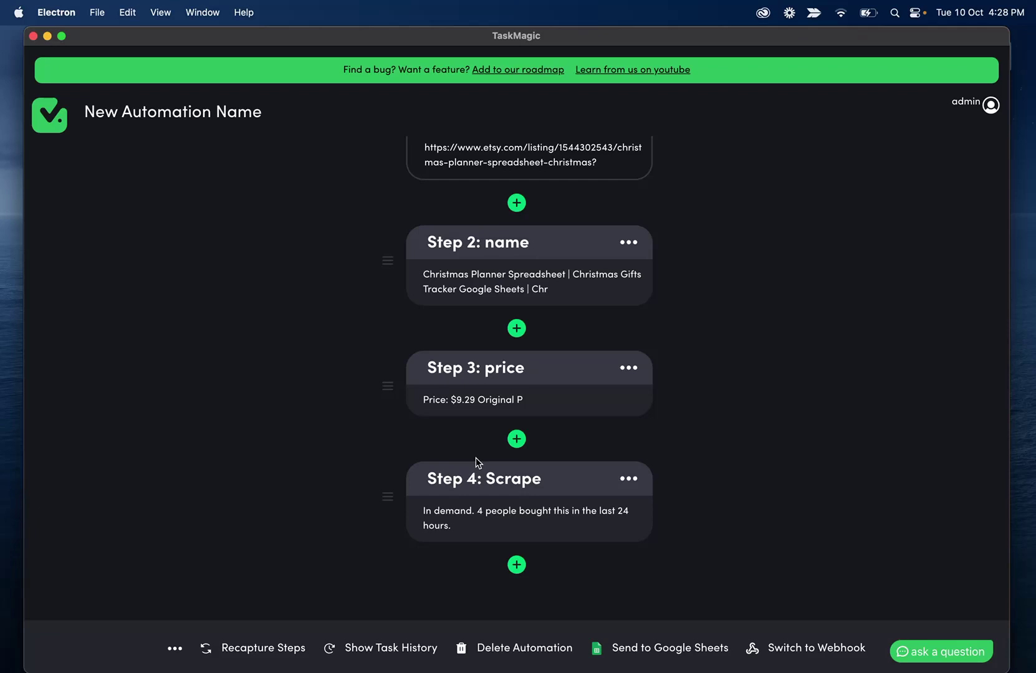
{"action": "scroll", "coordinate": [468, 383], "scroll_direction": "up", "scroll_amount": 2}
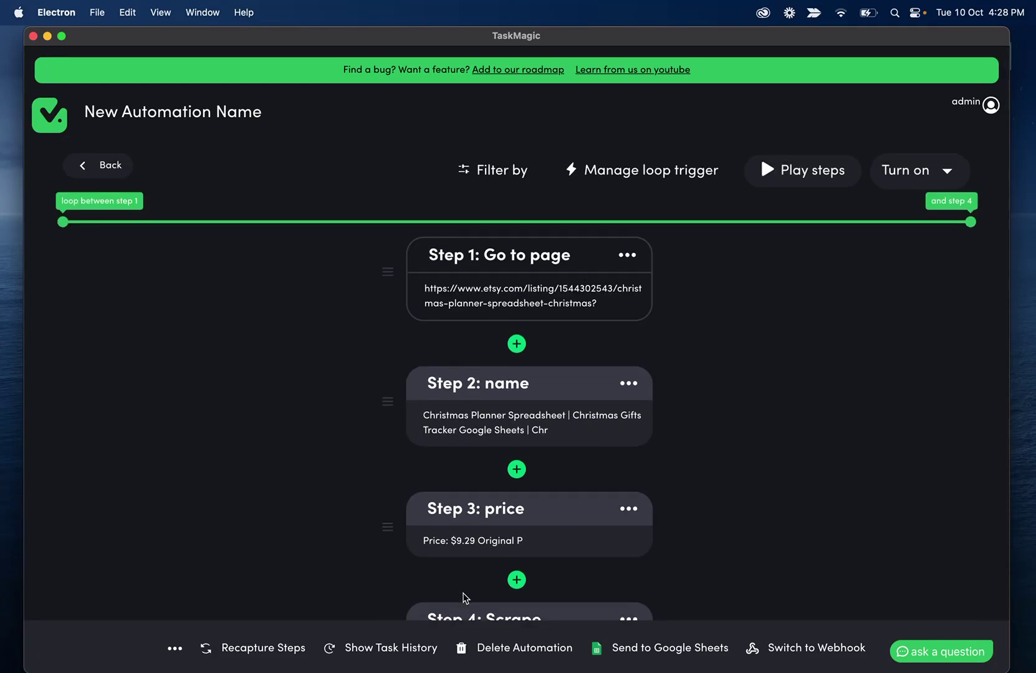
{"action": "scroll", "coordinate": [229, 234], "scroll_direction": "down", "scroll_amount": 1}
{"action": "scroll", "coordinate": [229, 226], "scroll_direction": "up", "scroll_amount": 1}
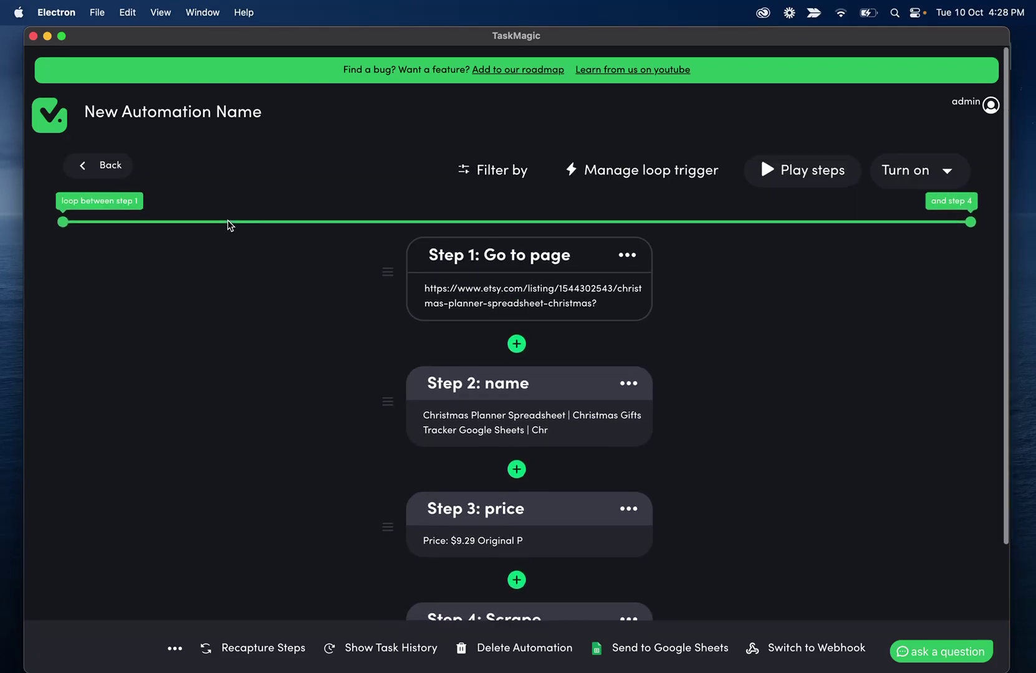
{"action": "left_click_drag", "start_coordinate": [62, 222], "coordinate": [668, 222]}
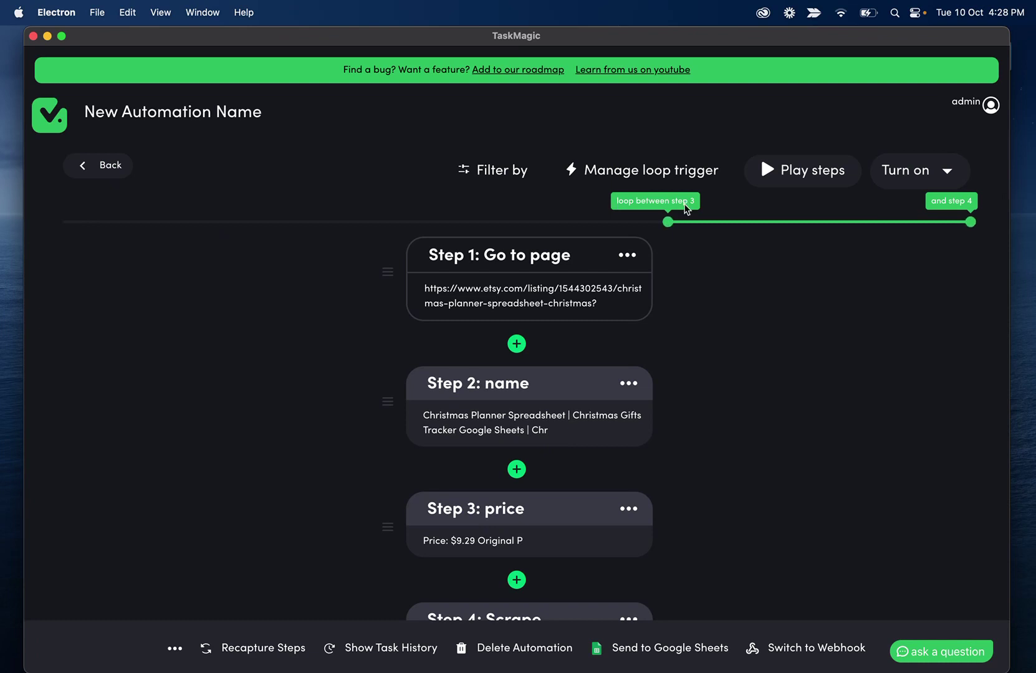
{"action": "scroll", "coordinate": [670, 163], "scroll_direction": "down", "scroll_amount": 1}
{"action": "scroll", "coordinate": [671, 163], "scroll_direction": "down", "scroll_amount": 1}
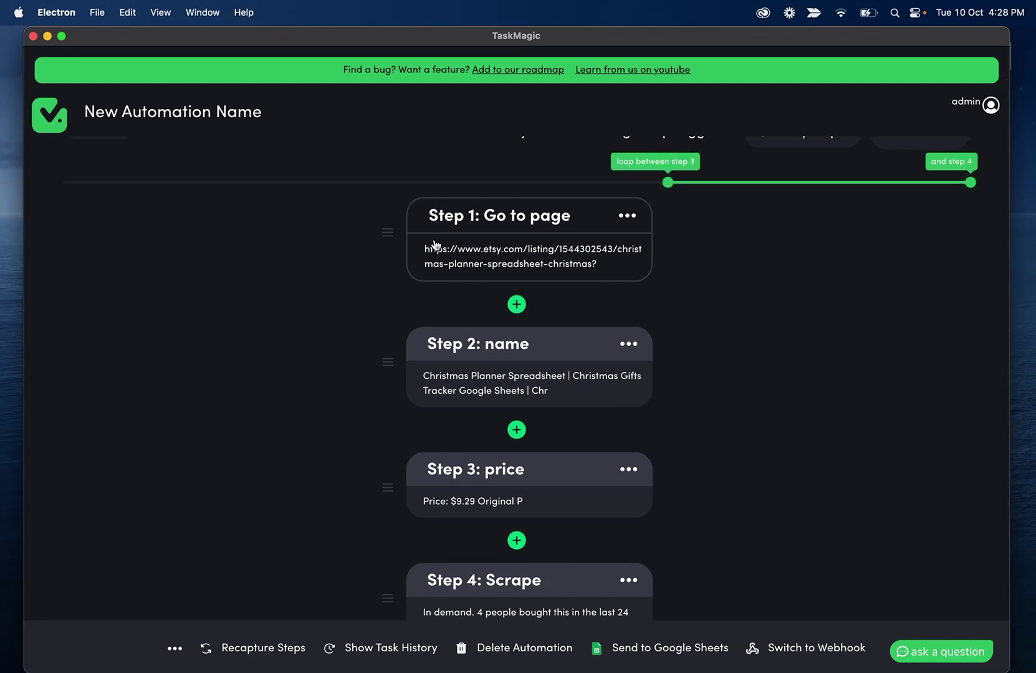
{"action": "scroll", "coordinate": [430, 274], "scroll_direction": "down", "scroll_amount": 2}
{"action": "scroll", "coordinate": [437, 362], "scroll_direction": "down", "scroll_amount": 2}
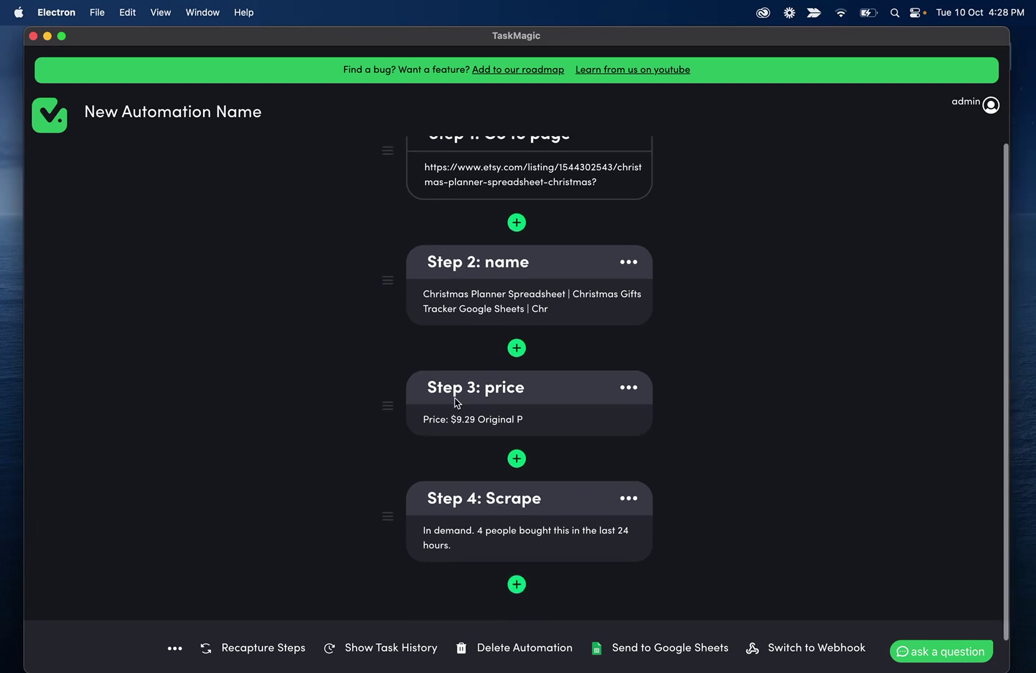
{"action": "scroll", "coordinate": [476, 390], "scroll_direction": "down", "scroll_amount": 2}
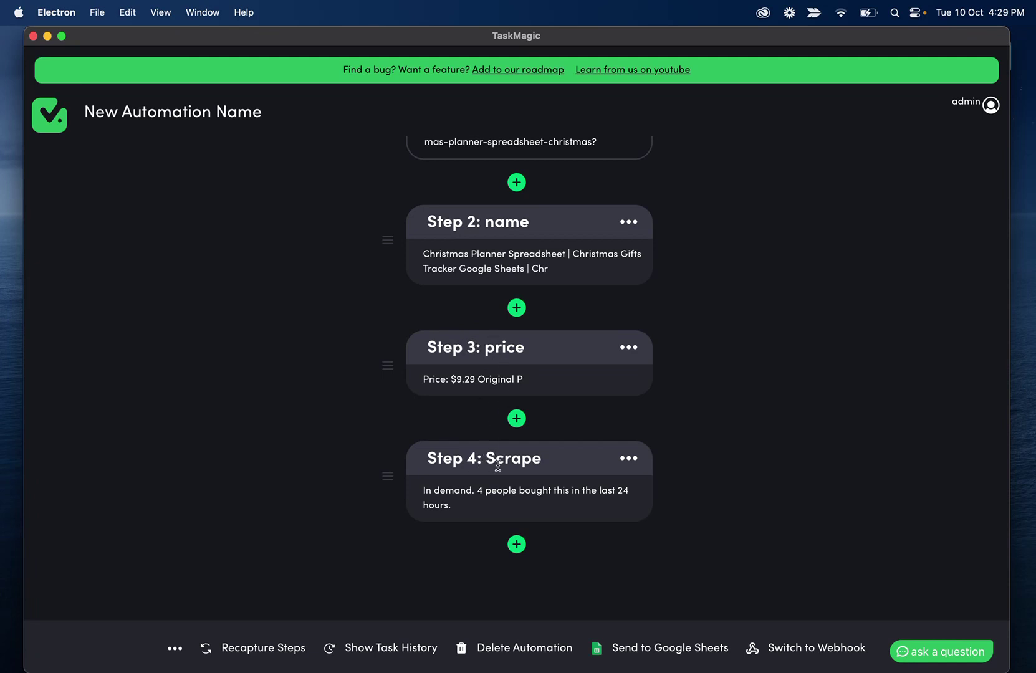
{"action": "scroll", "coordinate": [521, 353], "scroll_direction": "up", "scroll_amount": 6}
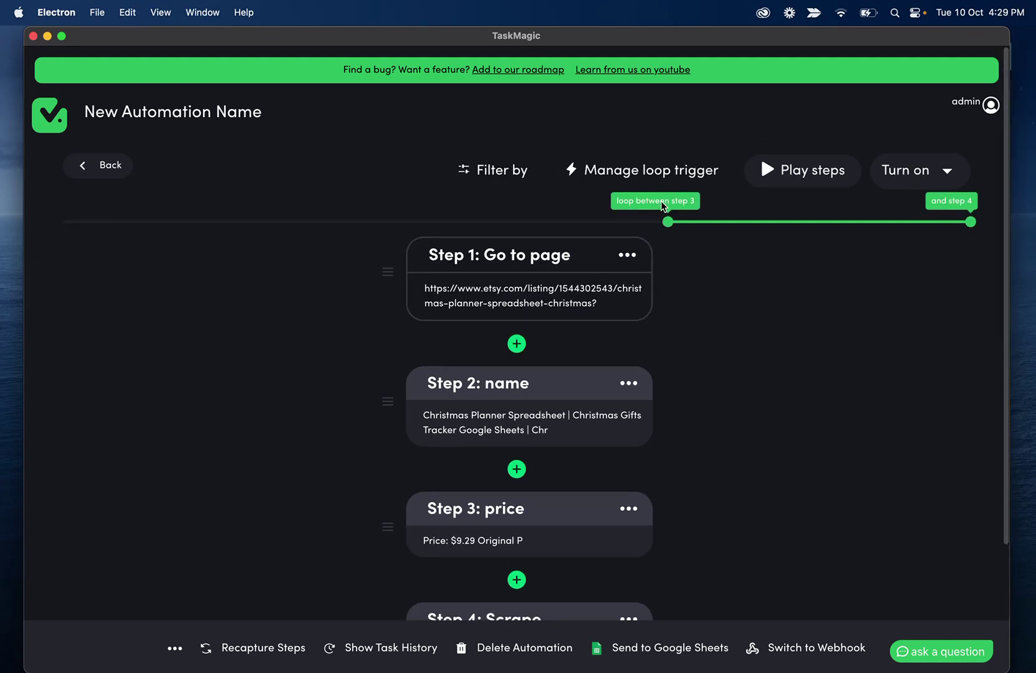
{"action": "left_click_drag", "start_coordinate": [667, 222], "coordinate": [63, 221]}
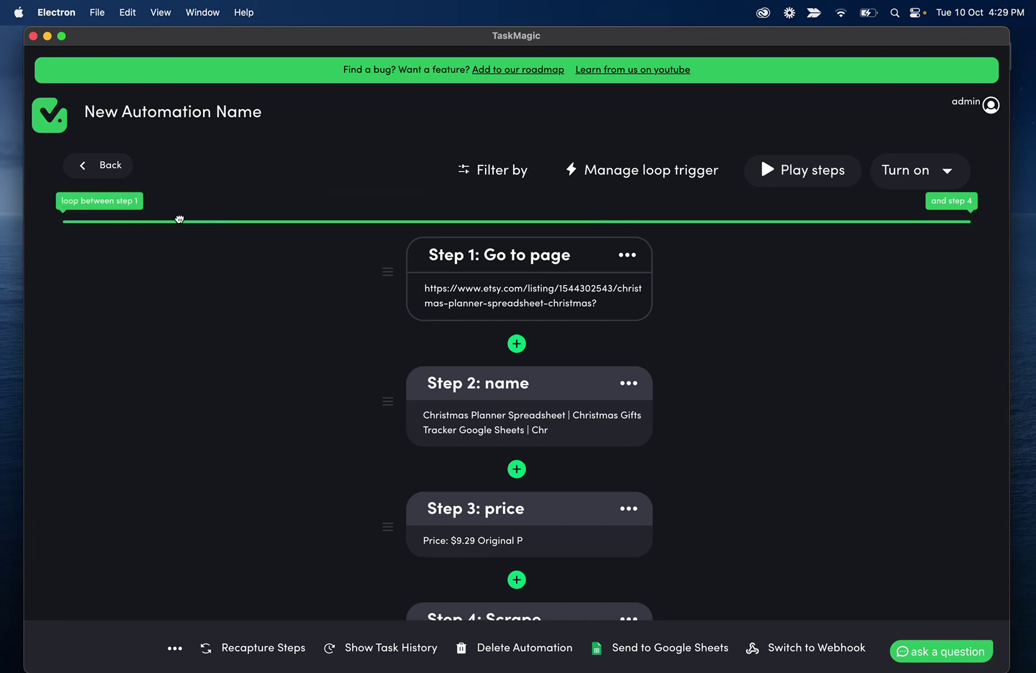
{"action": "left_click", "coordinate": [535, 304]}
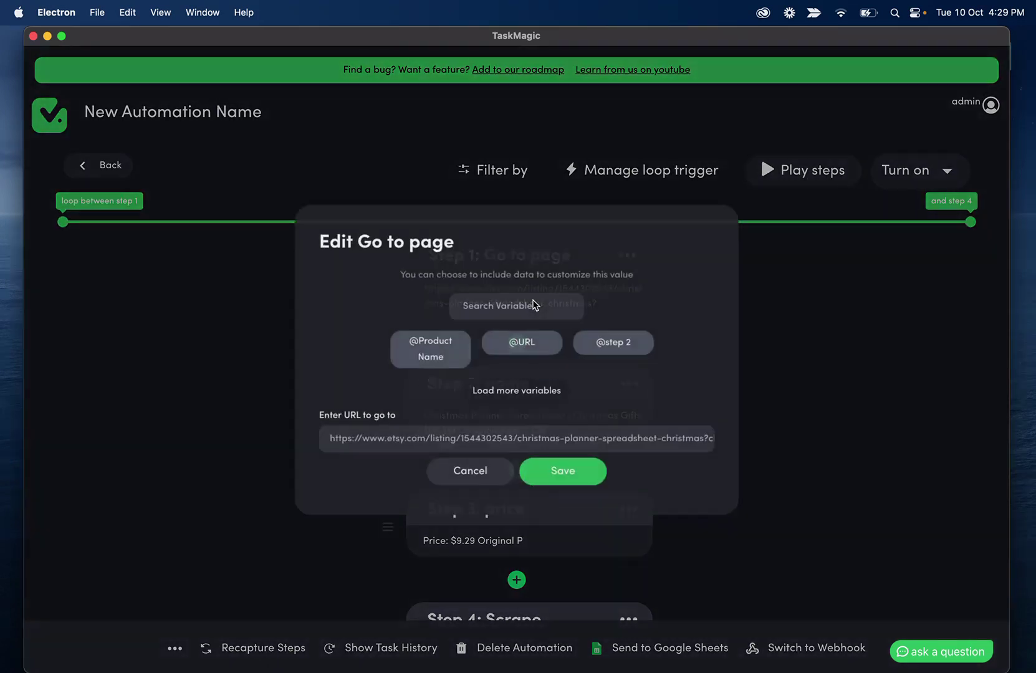
{"action": "left_click_drag", "start_coordinate": [330, 442], "coordinate": [358, 442]}
{"action": "left_click_drag", "start_coordinate": [728, 424], "coordinate": [740, 442]}
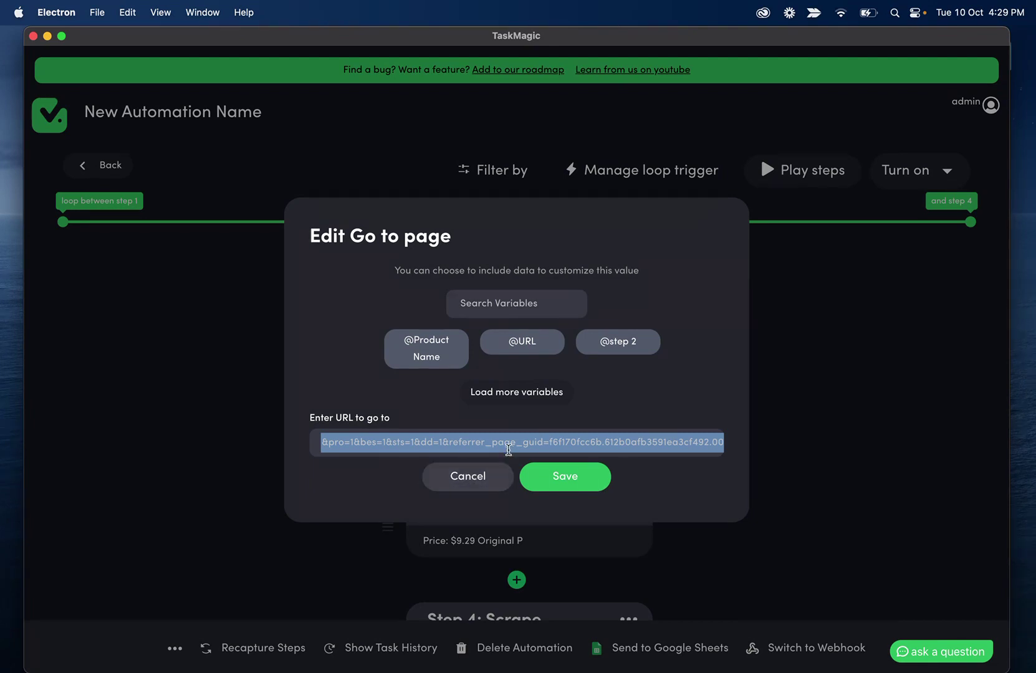
{"action": "left_click", "coordinate": [508, 446]}
{"action": "key", "text": "super+a"}
{"action": "key", "text": "BackSpace"}
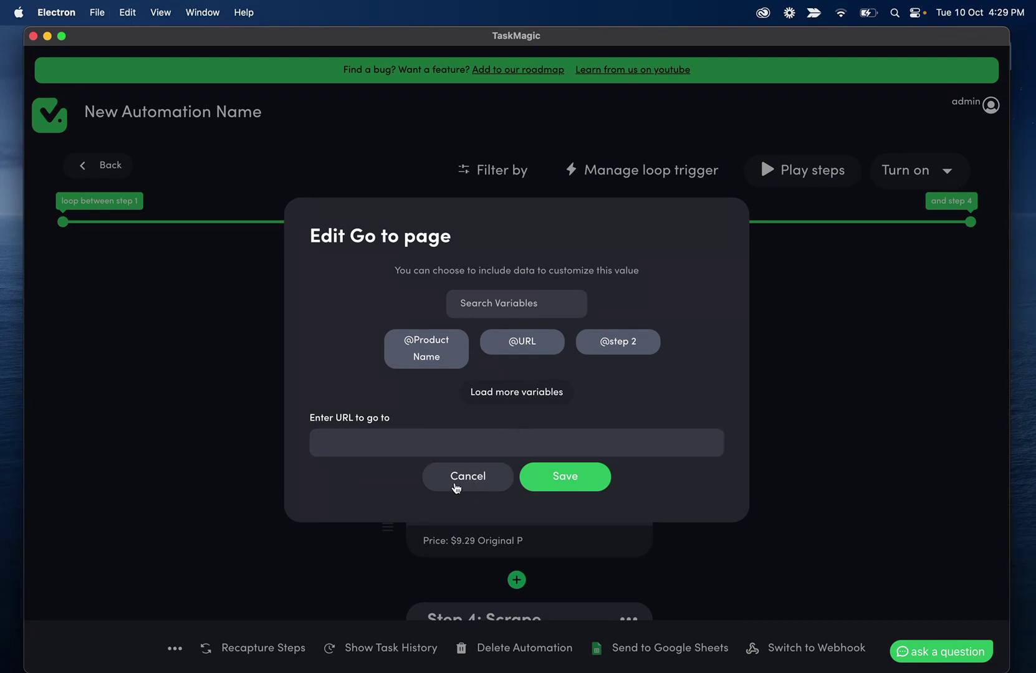
{"action": "left_click", "coordinate": [522, 346]}
{"action": "left_click", "coordinate": [591, 482]}
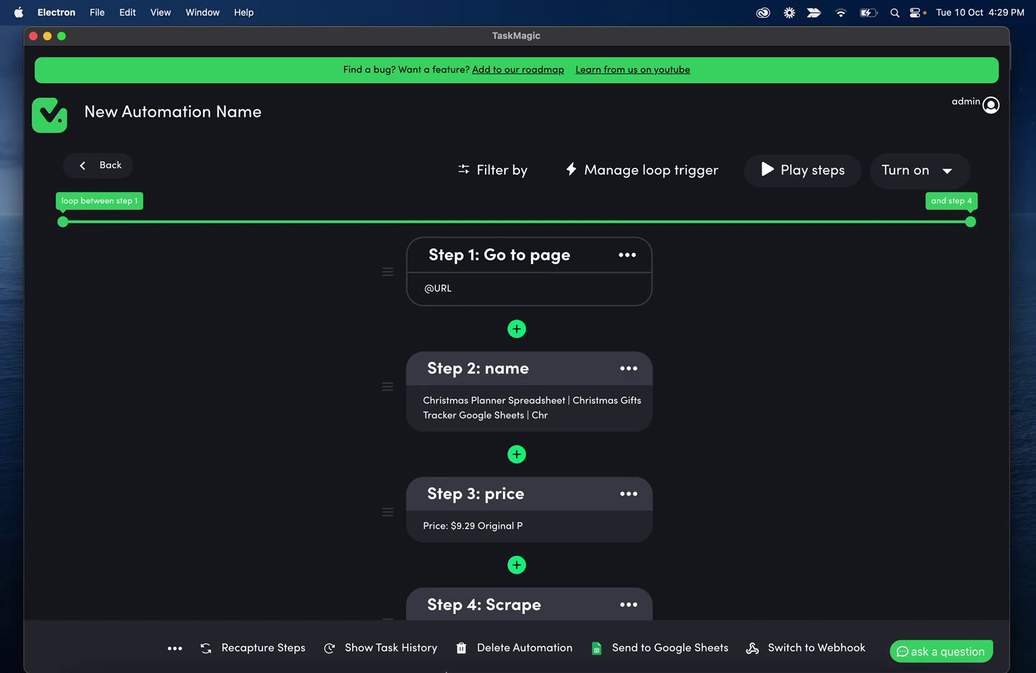
{"action": "left_click", "coordinate": [548, 630]}
Step: Inspect the Etsy product links in cells B2, B3 and B4, then return to TaskMagic
{"action": "left_click", "coordinate": [191, 288]}
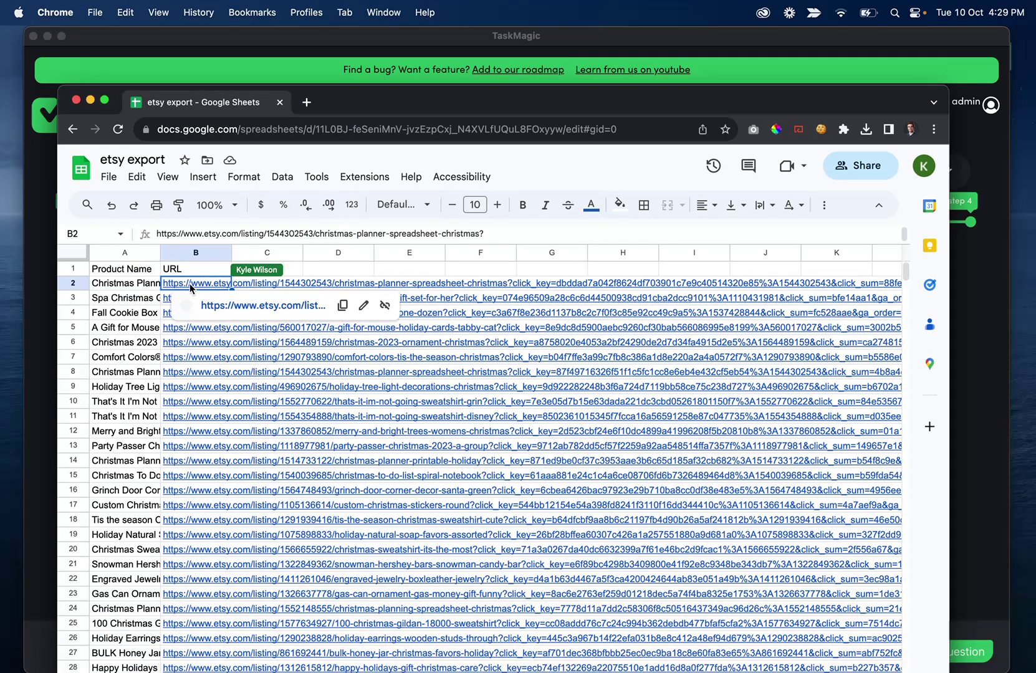
{"action": "left_click", "coordinate": [177, 300]}
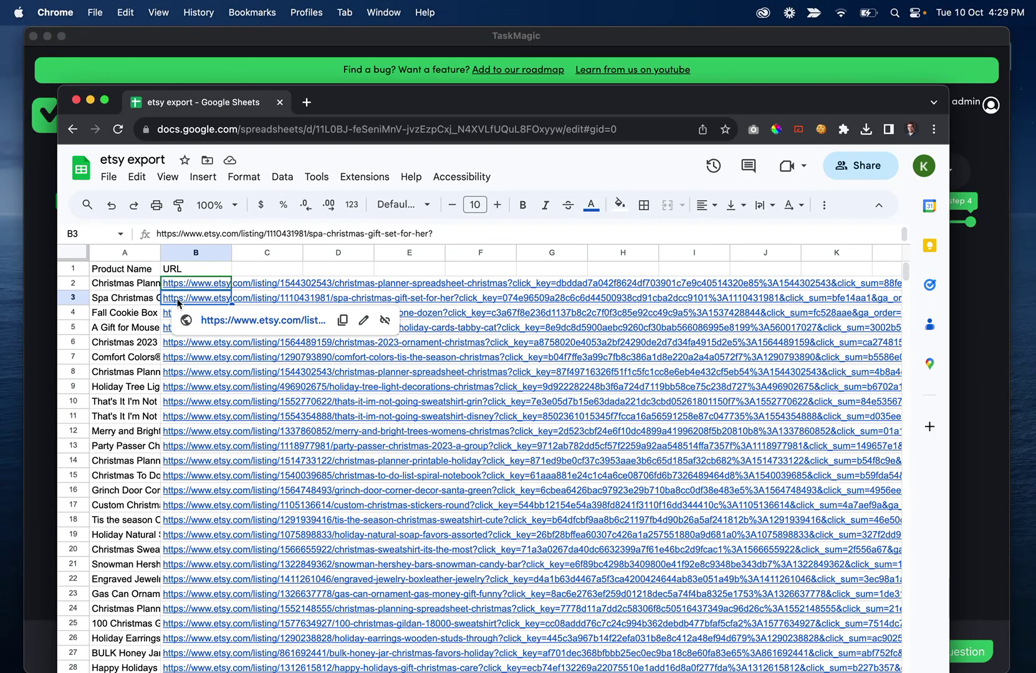
{"action": "left_click", "coordinate": [173, 314]}
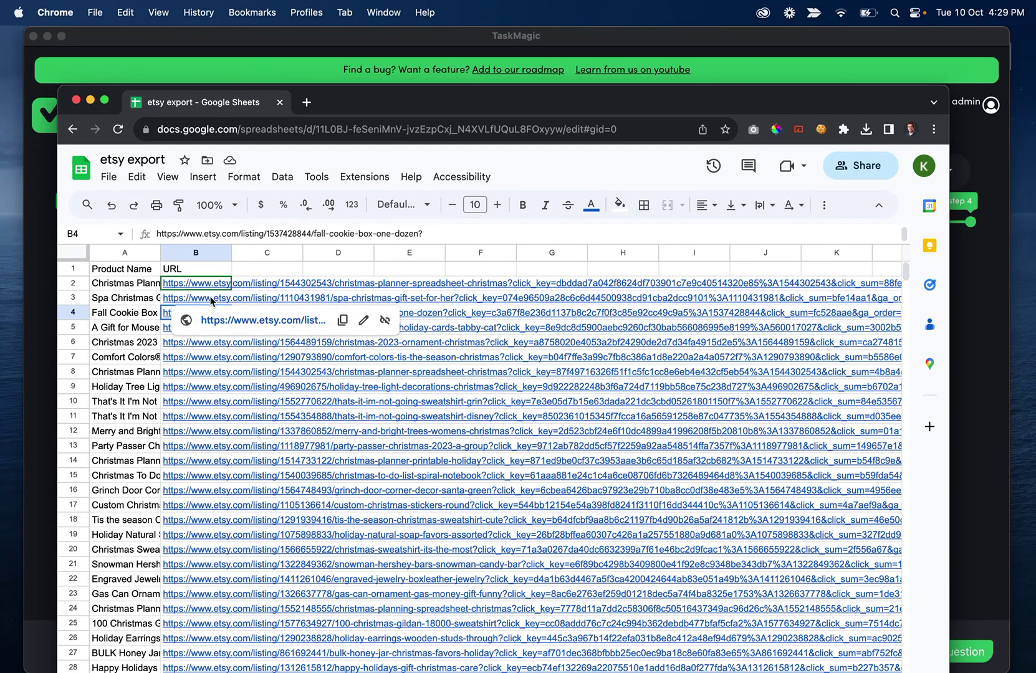
{"action": "left_click", "coordinate": [736, 643]}
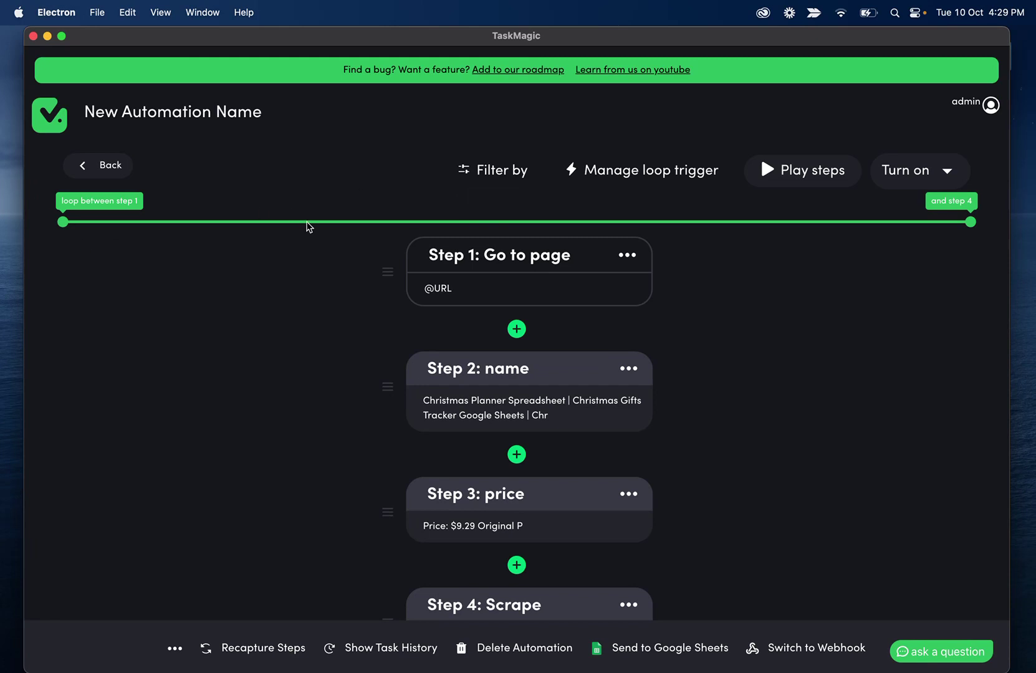
Step: Send results to the Product Details worksheet, mapping steps 2–4 to Name, Price and Popularity
{"action": "scroll", "coordinate": [573, 286], "scroll_direction": "down", "scroll_amount": 1}
{"action": "scroll", "coordinate": [483, 436], "scroll_direction": "down", "scroll_amount": 1}
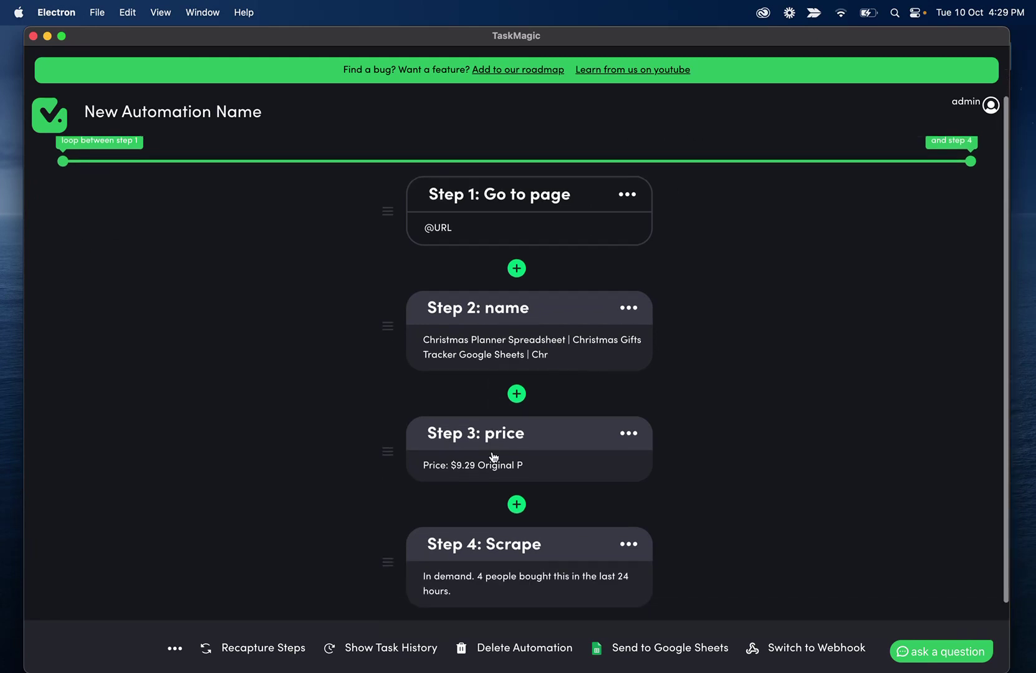
{"action": "scroll", "coordinate": [477, 483], "scroll_direction": "down", "scroll_amount": 1}
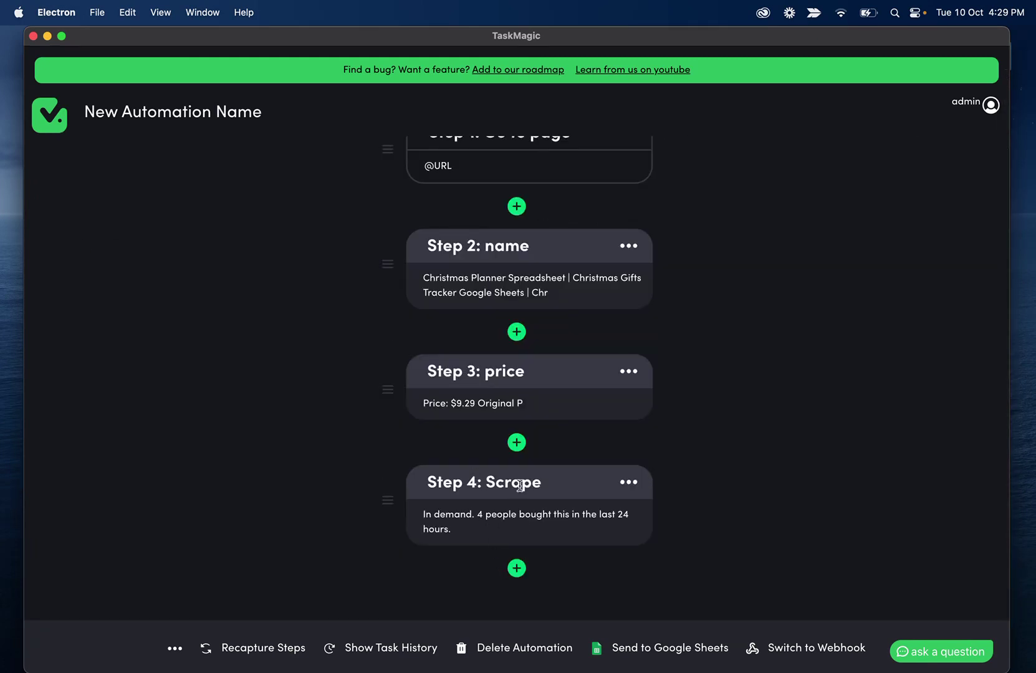
{"action": "scroll", "coordinate": [575, 316], "scroll_direction": "up", "scroll_amount": 2}
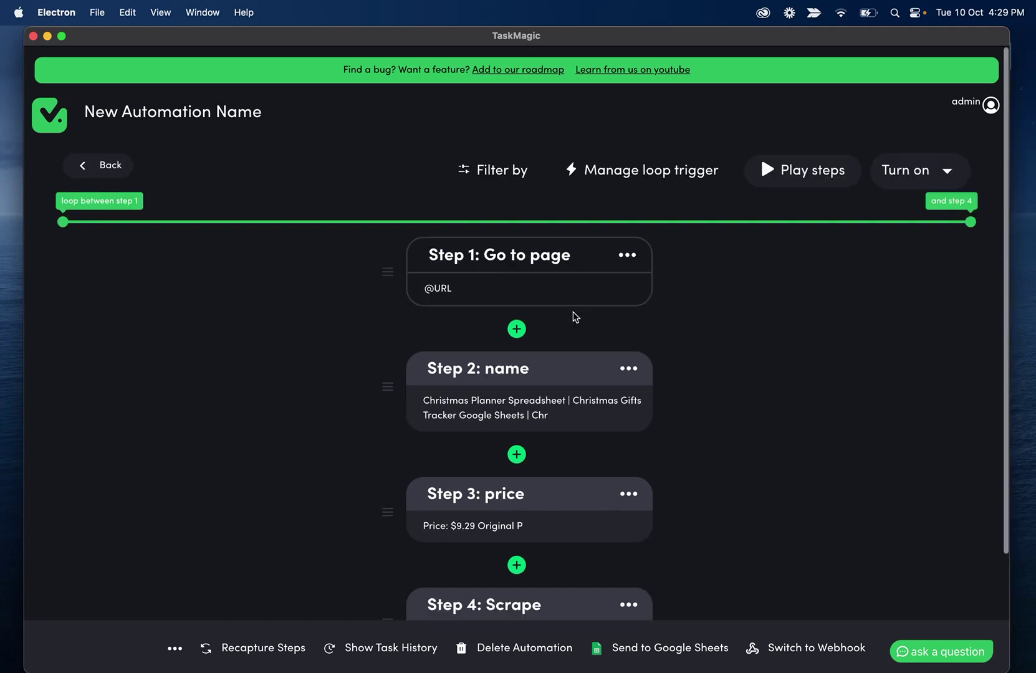
{"action": "left_click", "coordinate": [667, 654]}
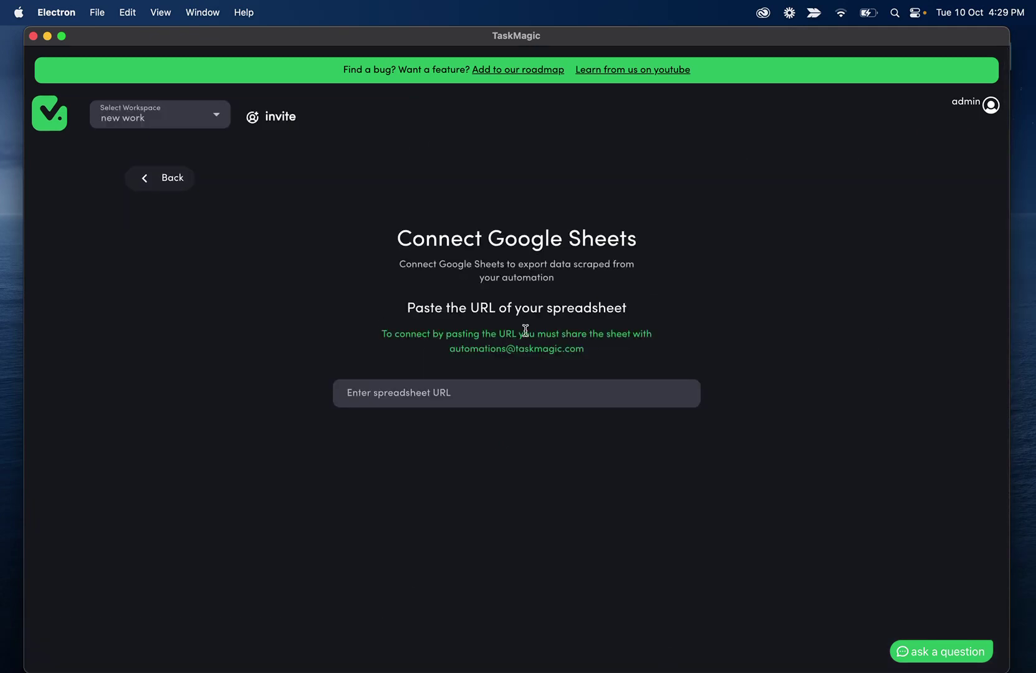
{"action": "left_click", "coordinate": [447, 388]}
{"action": "key", "text": "super+v"}
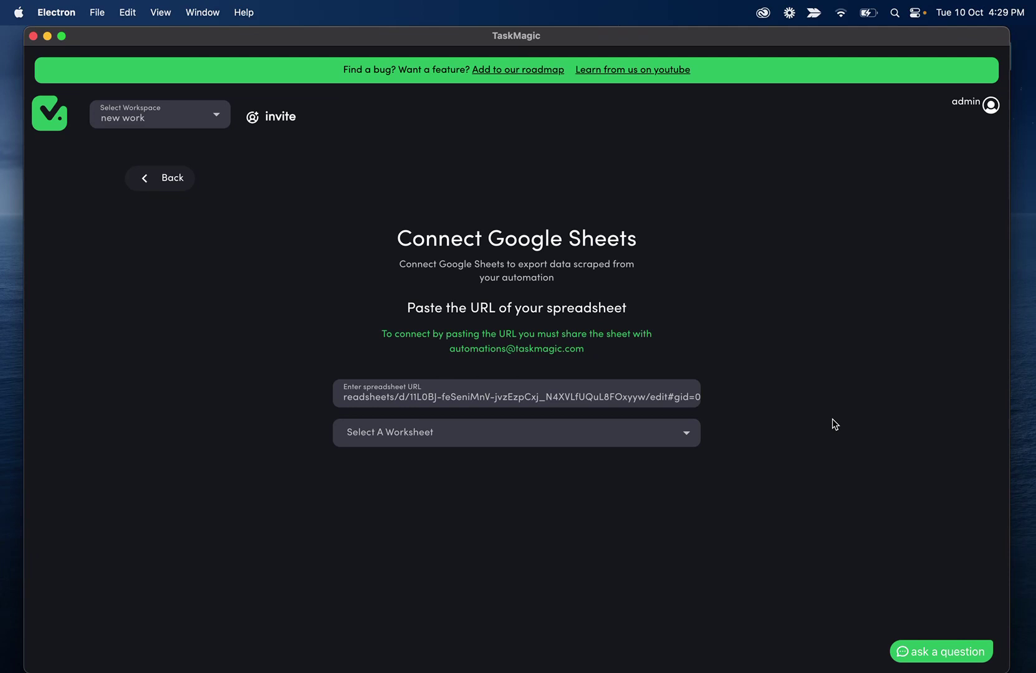
{"action": "left_click", "coordinate": [467, 437]}
{"action": "left_click", "coordinate": [415, 500]}
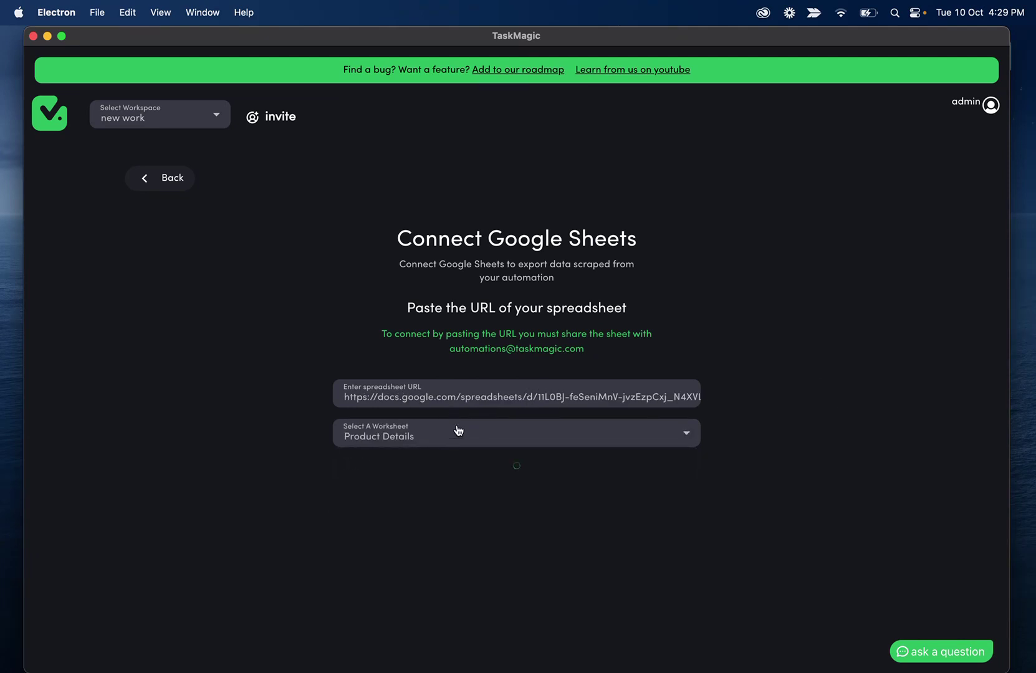
{"action": "scroll", "coordinate": [458, 461], "scroll_direction": "down", "scroll_amount": 3}
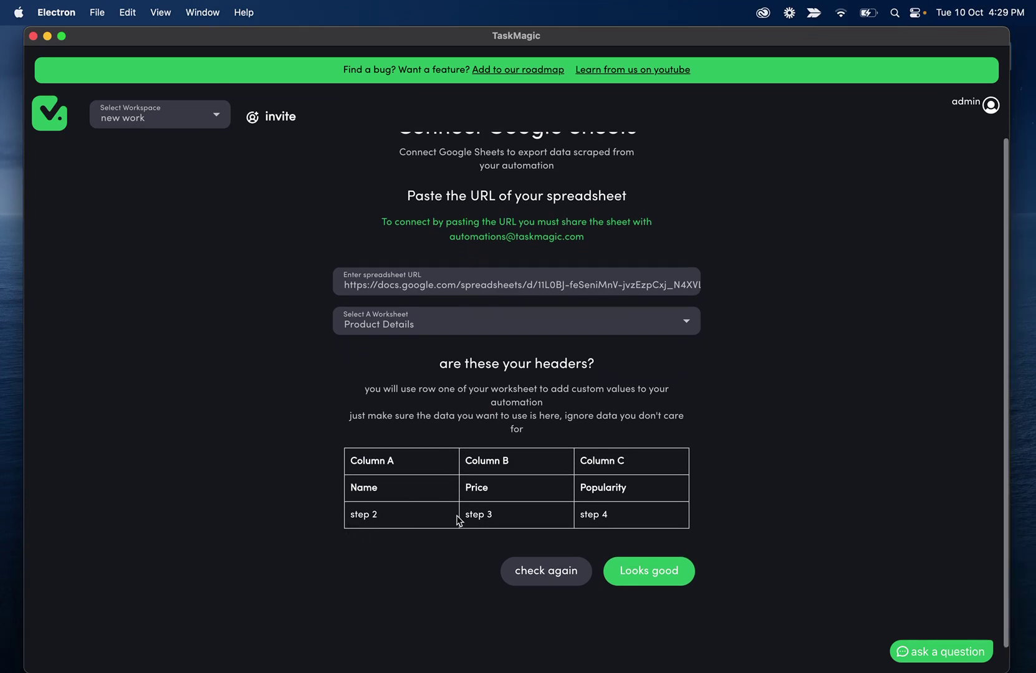
{"action": "left_click", "coordinate": [678, 569]}
{"action": "scroll", "coordinate": [597, 315], "scroll_direction": "down", "scroll_amount": 3}
{"action": "scroll", "coordinate": [597, 315], "scroll_direction": "up", "scroll_amount": 3}
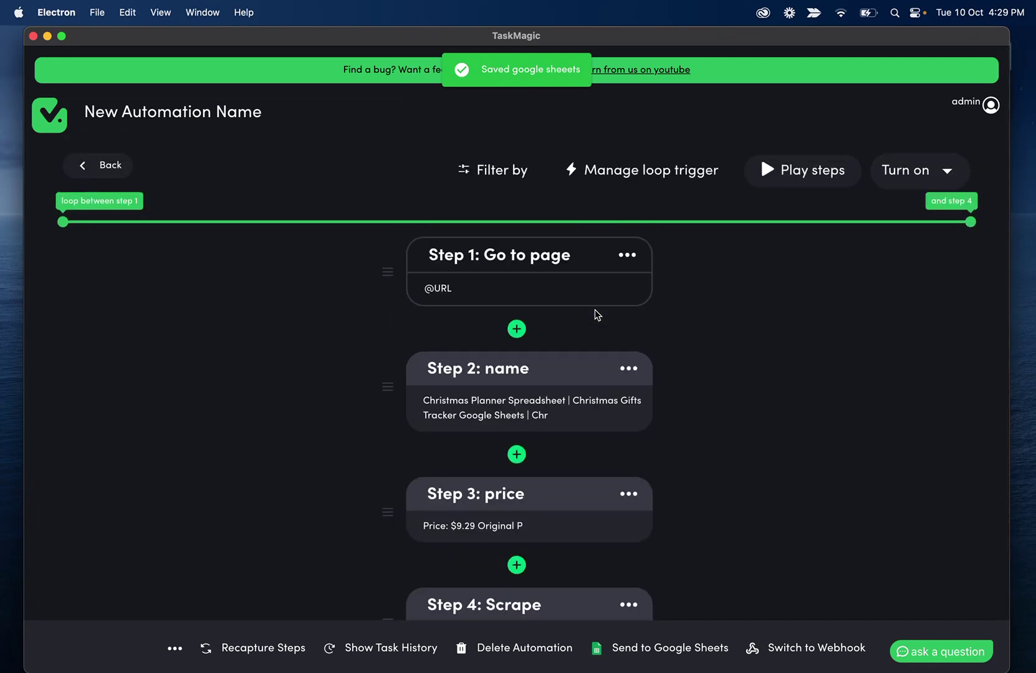
{"action": "scroll", "coordinate": [597, 315], "scroll_direction": "down", "scroll_amount": 3}
{"action": "scroll", "coordinate": [597, 314], "scroll_direction": "up", "scroll_amount": 3}
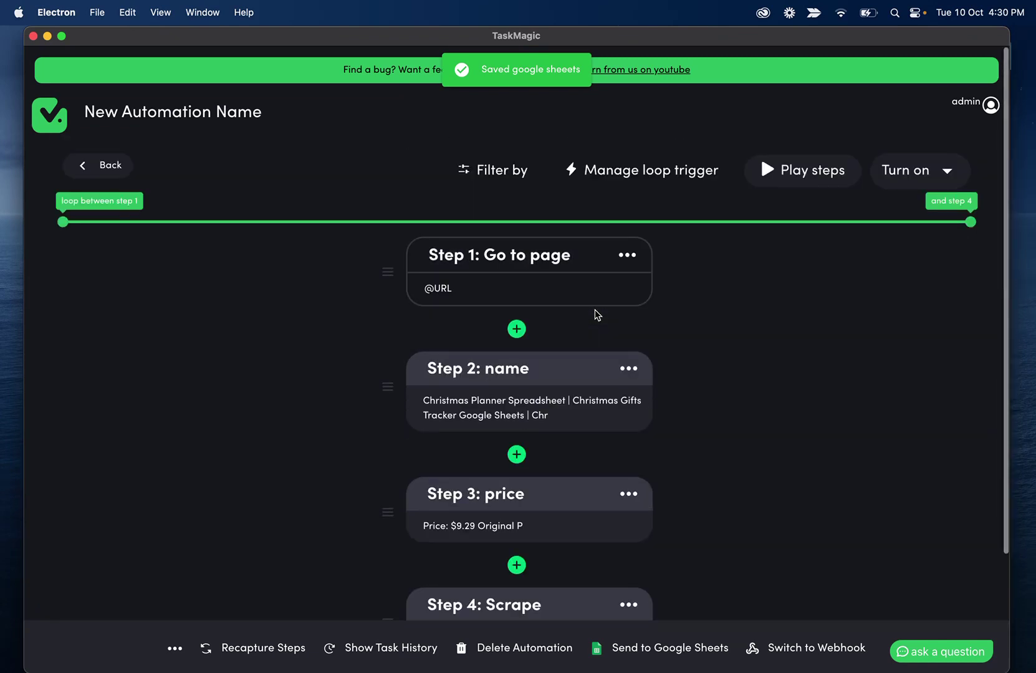
Step: Add a .05-minute Delay as Step 5 after the Scrape step
{"action": "scroll", "coordinate": [597, 315], "scroll_direction": "down", "scroll_amount": 3}
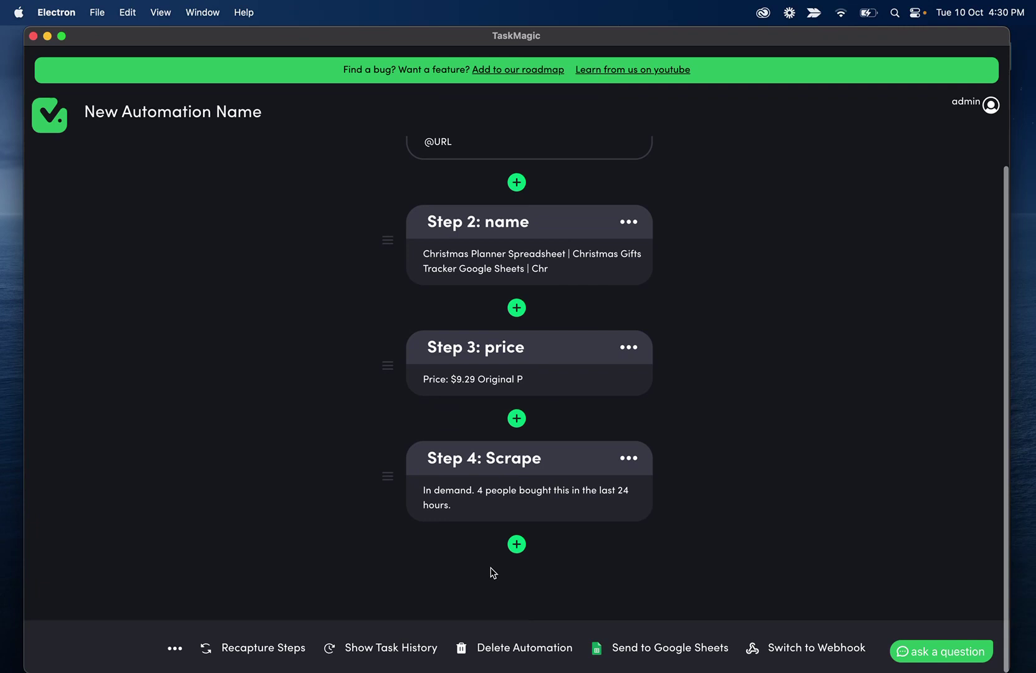
{"action": "left_click", "coordinate": [517, 544]}
{"action": "left_click", "coordinate": [493, 368]}
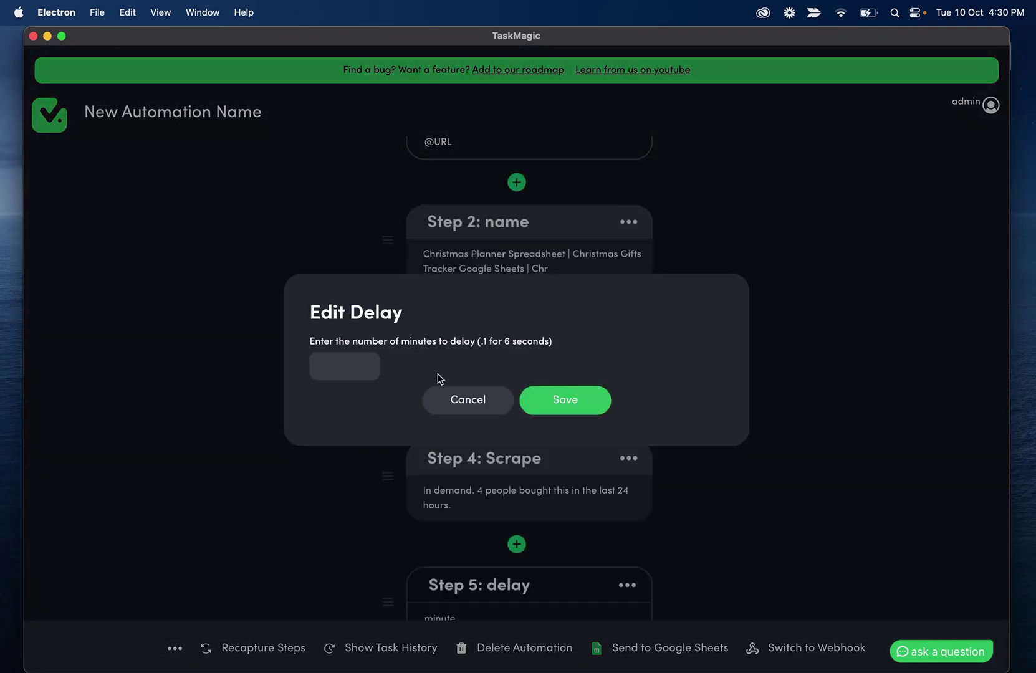
{"action": "left_click", "coordinate": [548, 400]}
Step: Extend the loop range so it spans steps 1 through 5
{"action": "scroll", "coordinate": [554, 307], "scroll_direction": "up", "scroll_amount": 3}
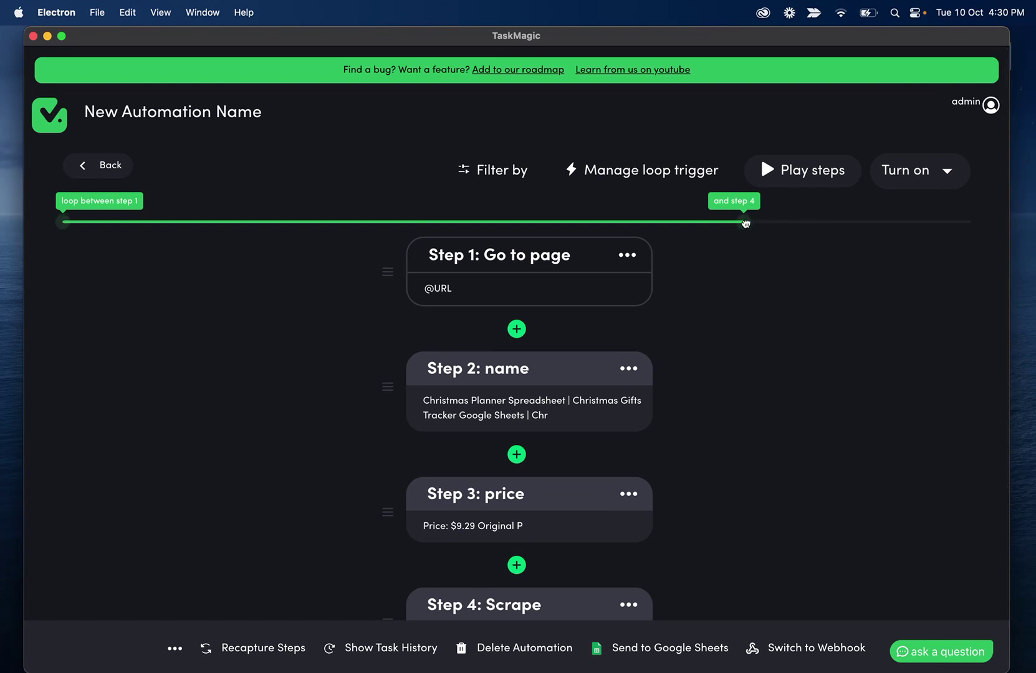
{"action": "left_click_drag", "start_coordinate": [744, 222], "coordinate": [1026, 212]}
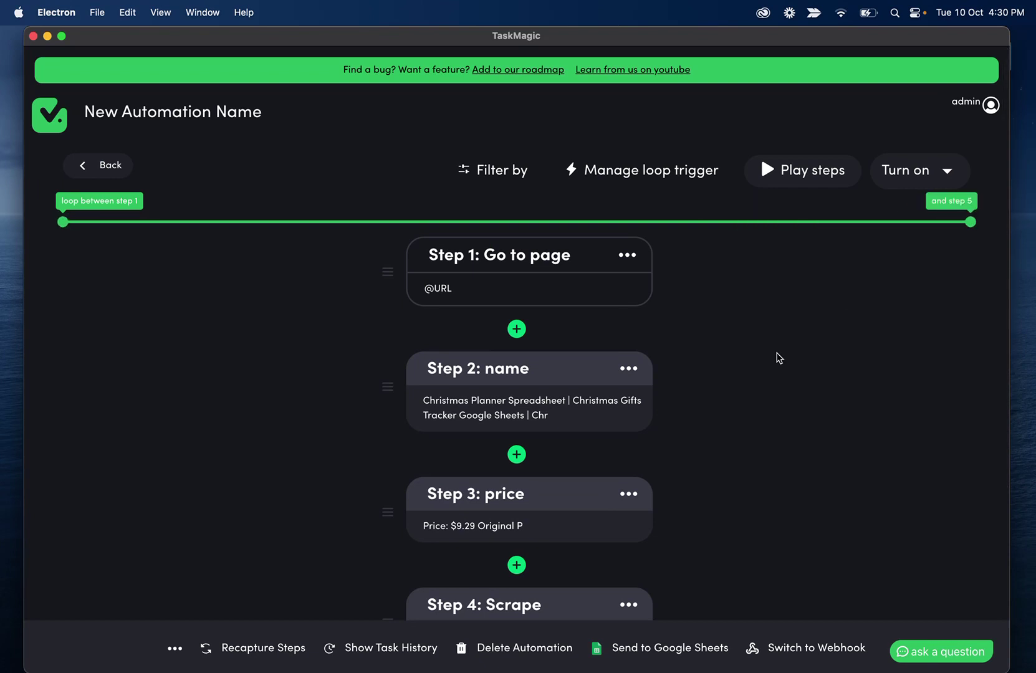
{"action": "scroll", "coordinate": [779, 357], "scroll_direction": "down", "scroll_amount": 4}
{"action": "scroll", "coordinate": [780, 357], "scroll_direction": "down", "scroll_amount": 5}
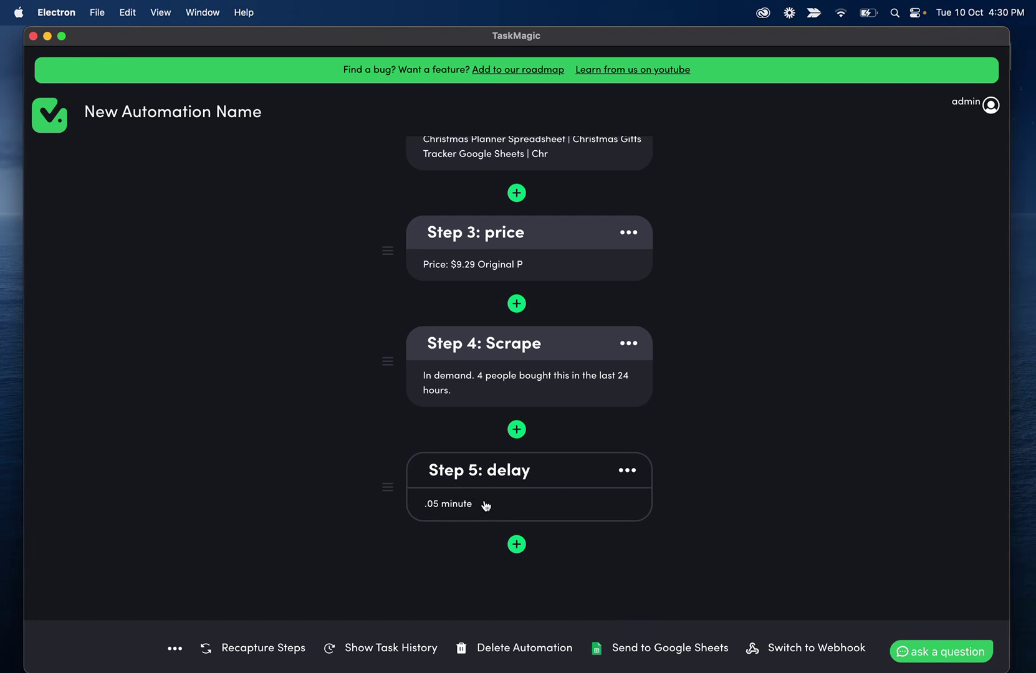
{"action": "scroll", "coordinate": [673, 342], "scroll_direction": "up", "scroll_amount": 10}
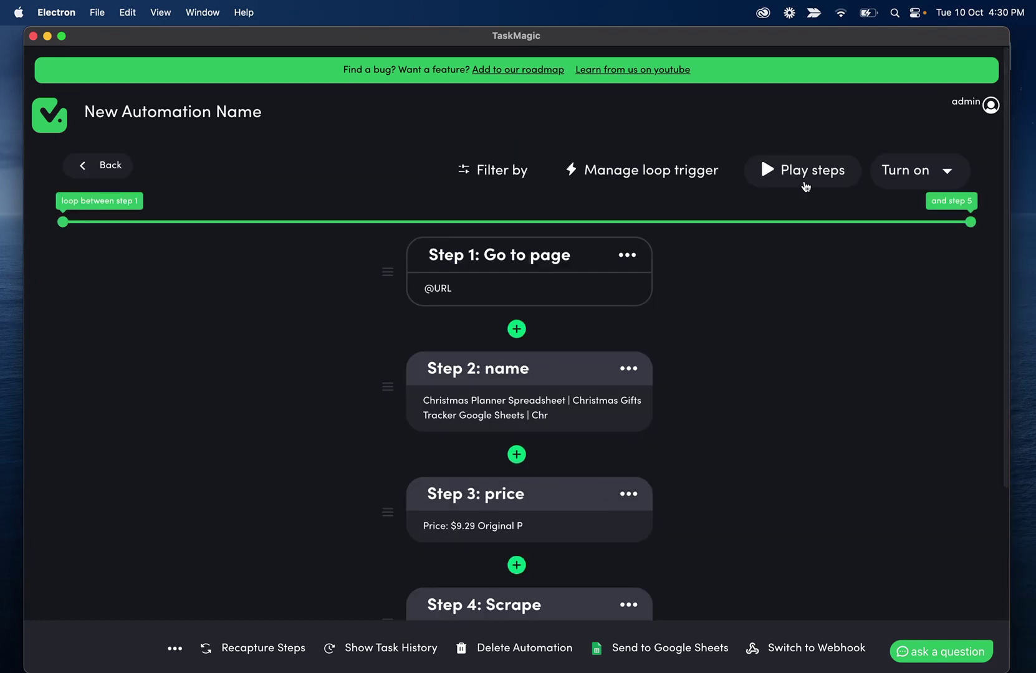
Step: Start the Etsy automation and check its run log and exported data preview
{"action": "left_click", "coordinate": [796, 169]}
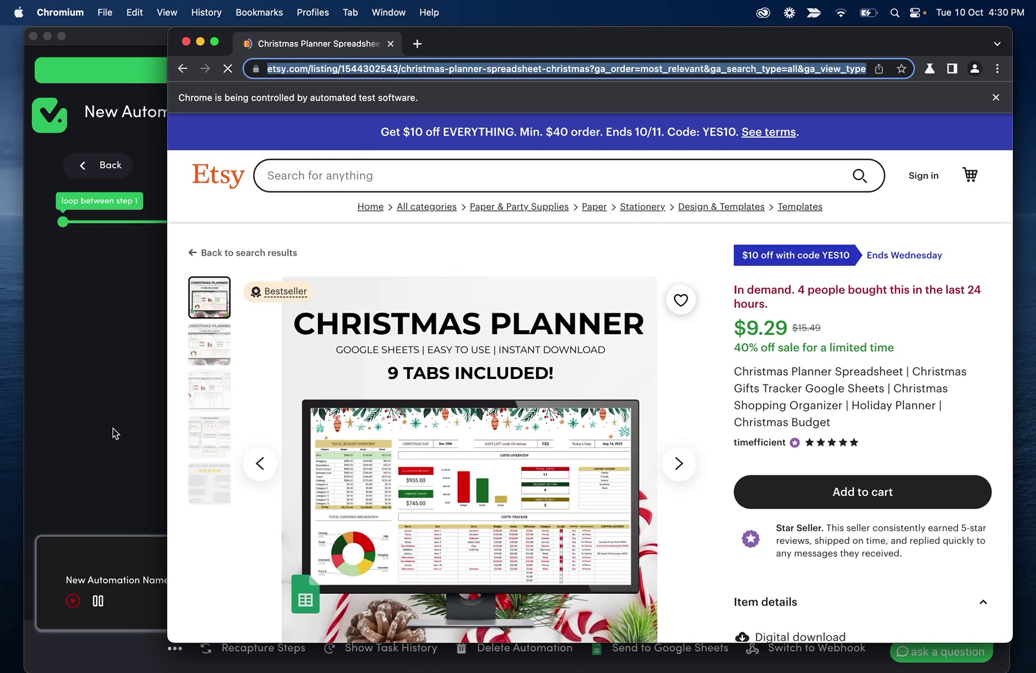
{"action": "left_click", "coordinate": [114, 428]}
{"action": "left_click", "coordinate": [291, 619]}
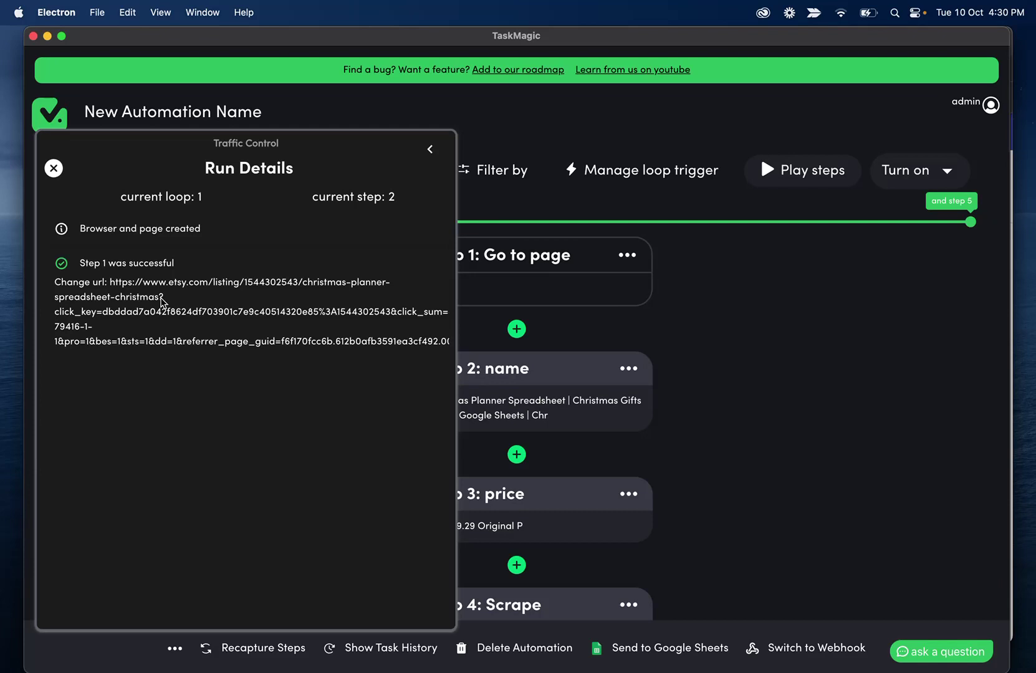
{"action": "left_click", "coordinate": [756, 639]}
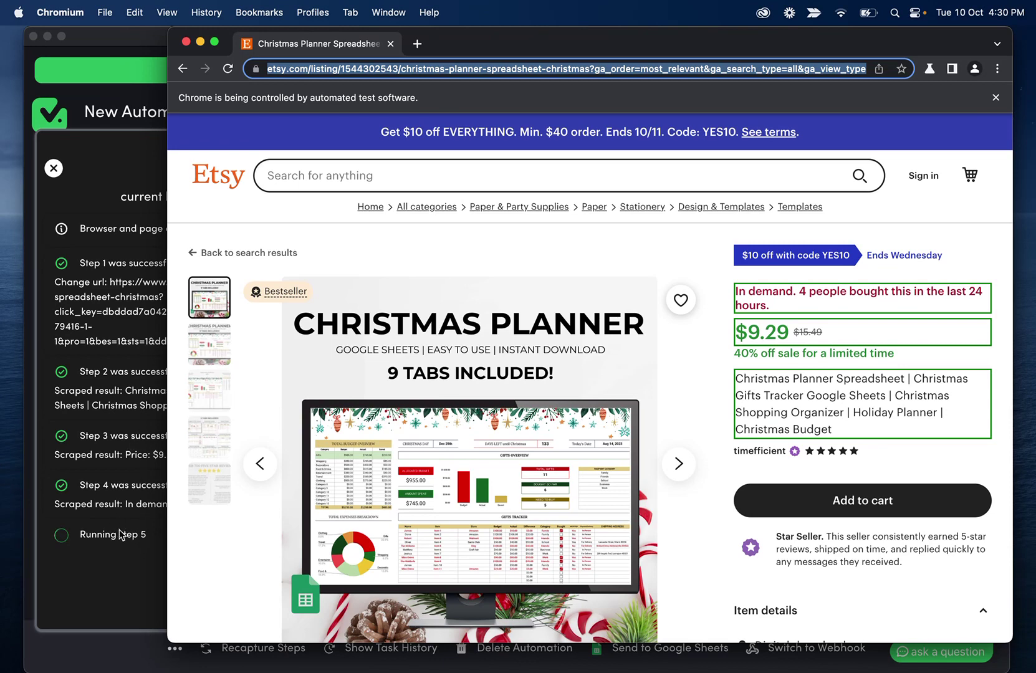
{"action": "left_click", "coordinate": [115, 478]}
{"action": "left_click", "coordinate": [54, 169]}
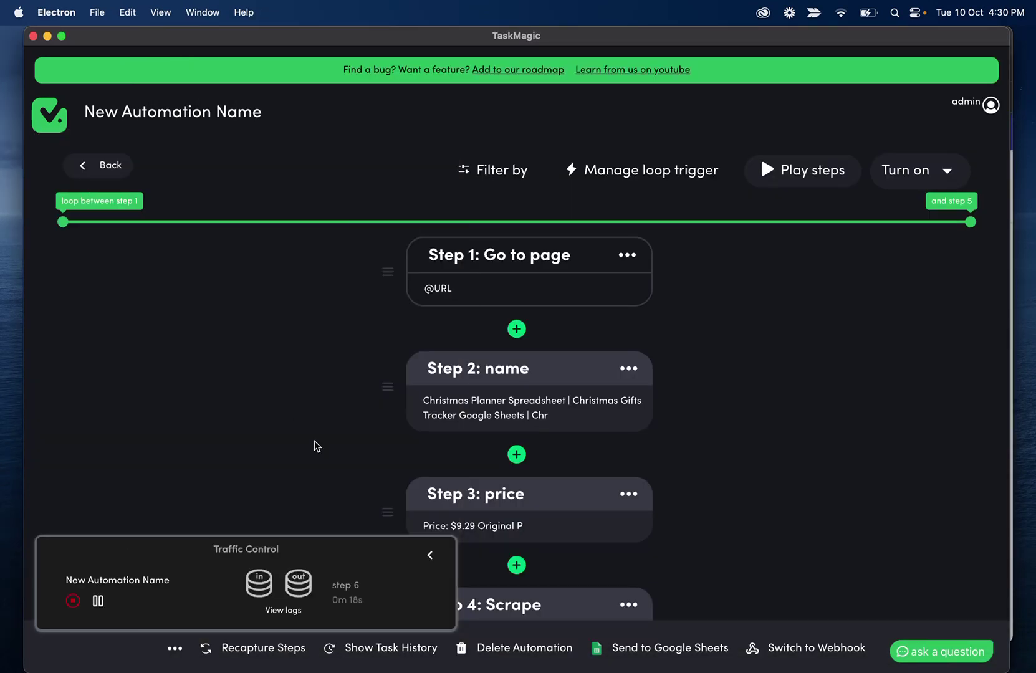
{"action": "left_click", "coordinate": [299, 579]}
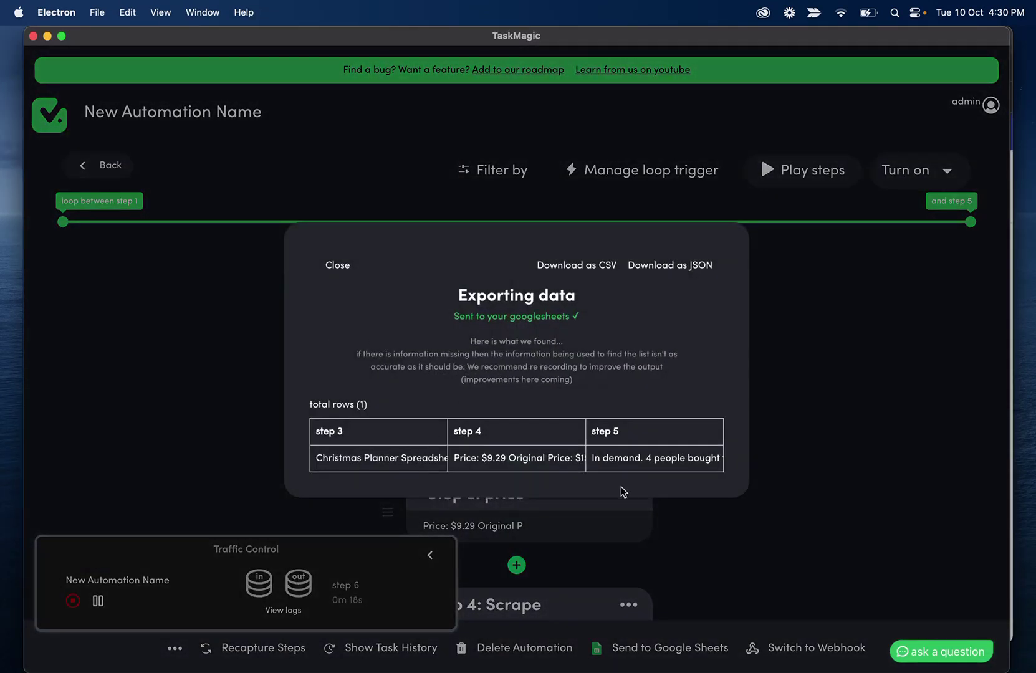
{"action": "left_click", "coordinate": [340, 267]}
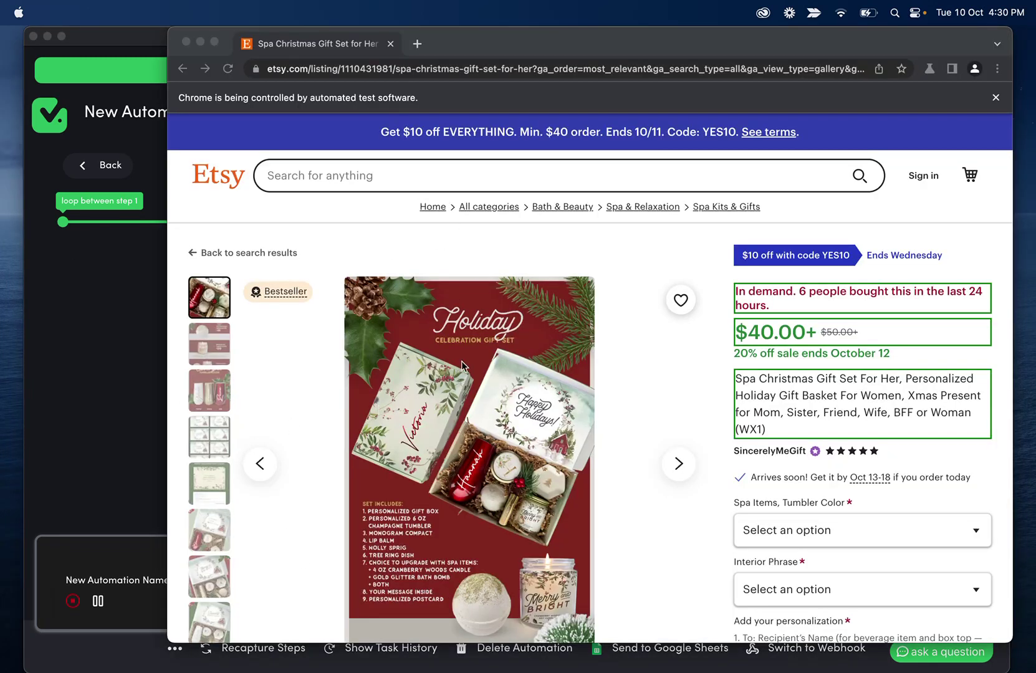
Step: Recheck the run log and export preview as the ten loops complete
{"action": "left_click", "coordinate": [131, 420]}
{"action": "left_click", "coordinate": [299, 607]}
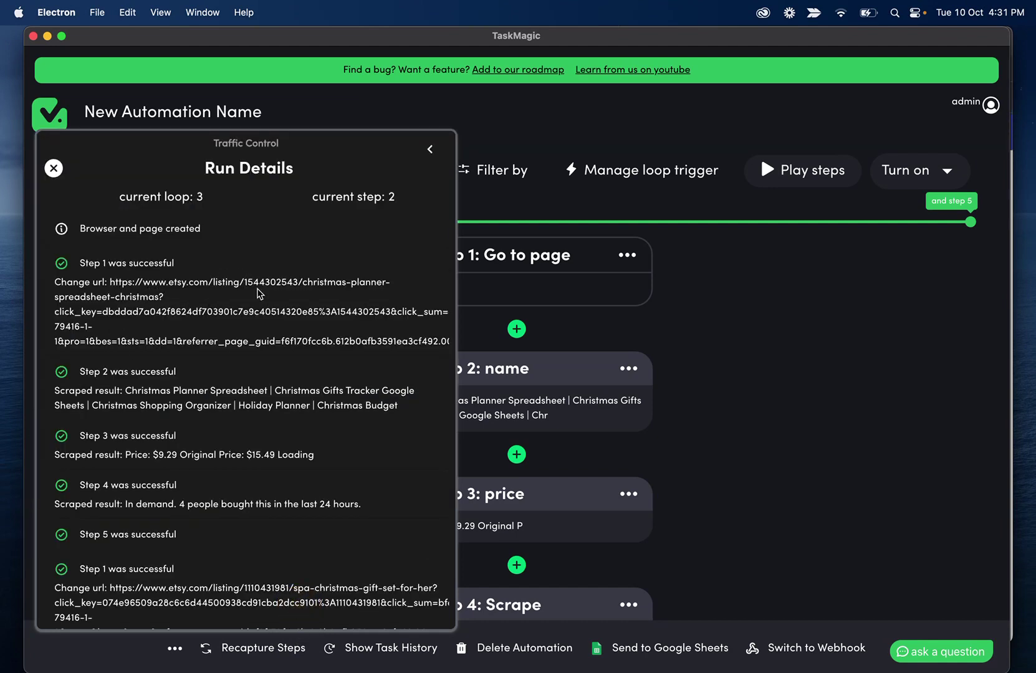
{"action": "scroll", "coordinate": [252, 488], "scroll_direction": "down", "scroll_amount": 4}
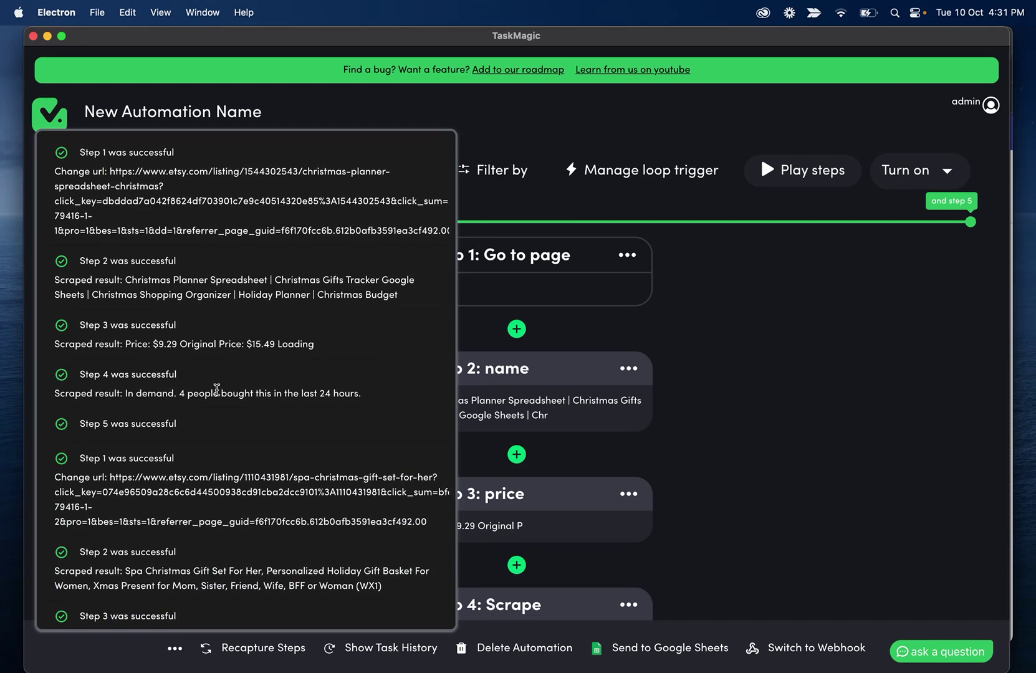
{"action": "scroll", "coordinate": [240, 514], "scroll_direction": "down", "scroll_amount": 7}
{"action": "scroll", "coordinate": [266, 546], "scroll_direction": "up", "scroll_amount": 11}
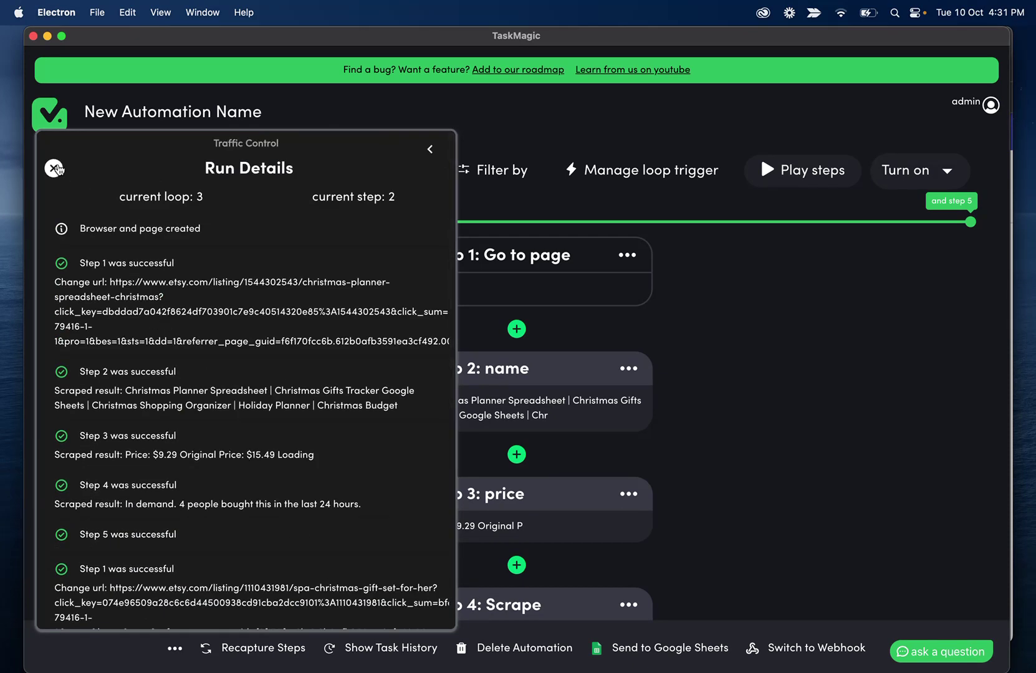
{"action": "left_click", "coordinate": [54, 168]}
{"action": "left_click", "coordinate": [288, 572]}
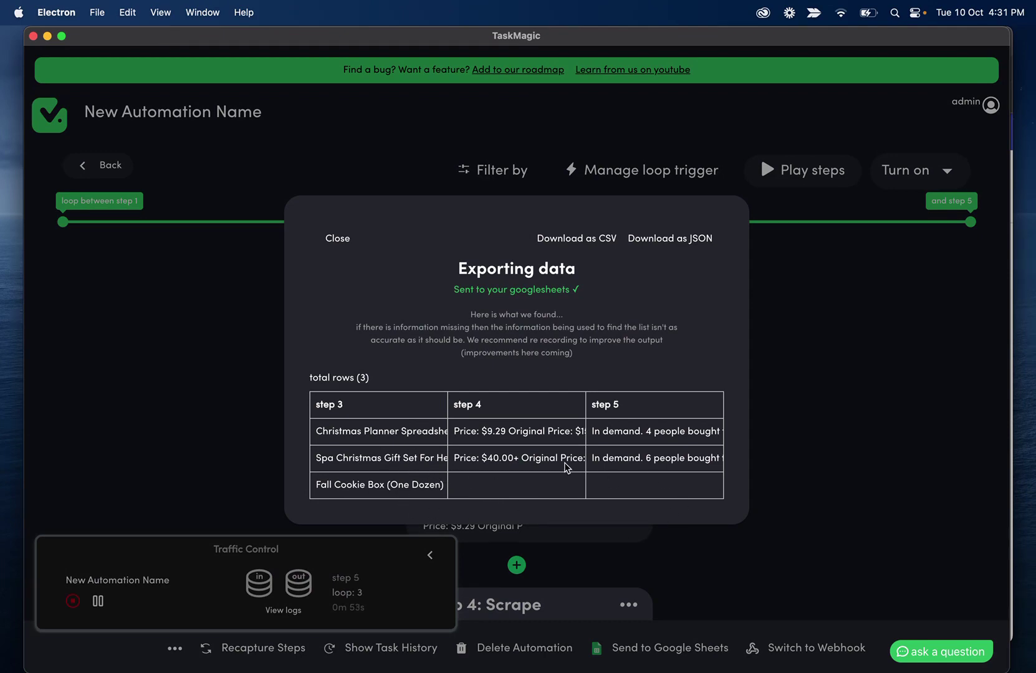
{"action": "left_click", "coordinate": [326, 245]}
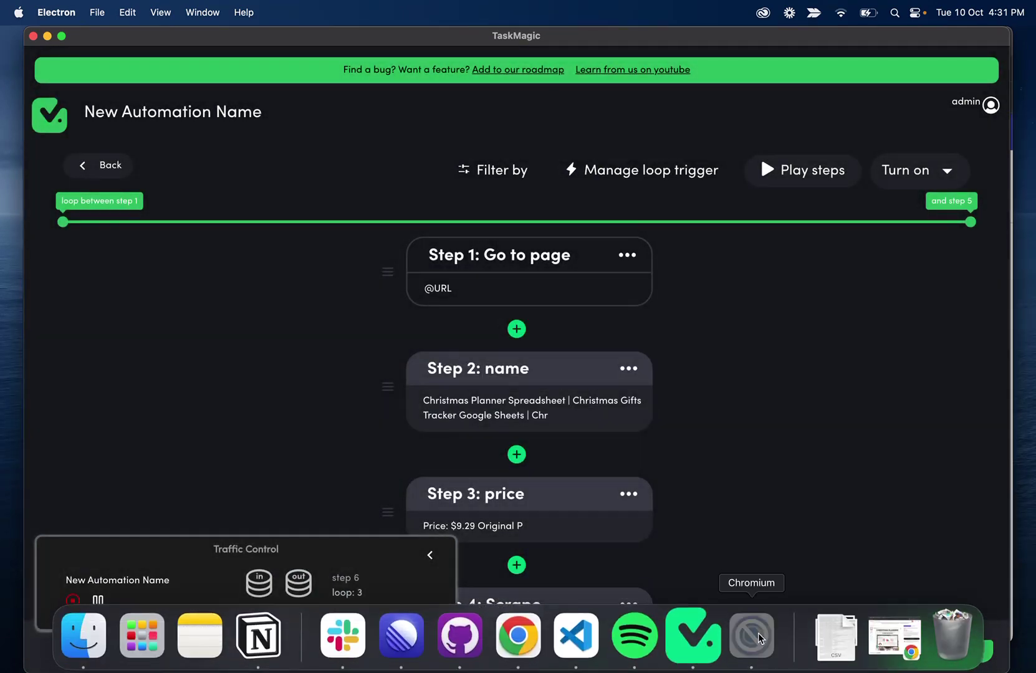
{"action": "left_click", "coordinate": [751, 655]}
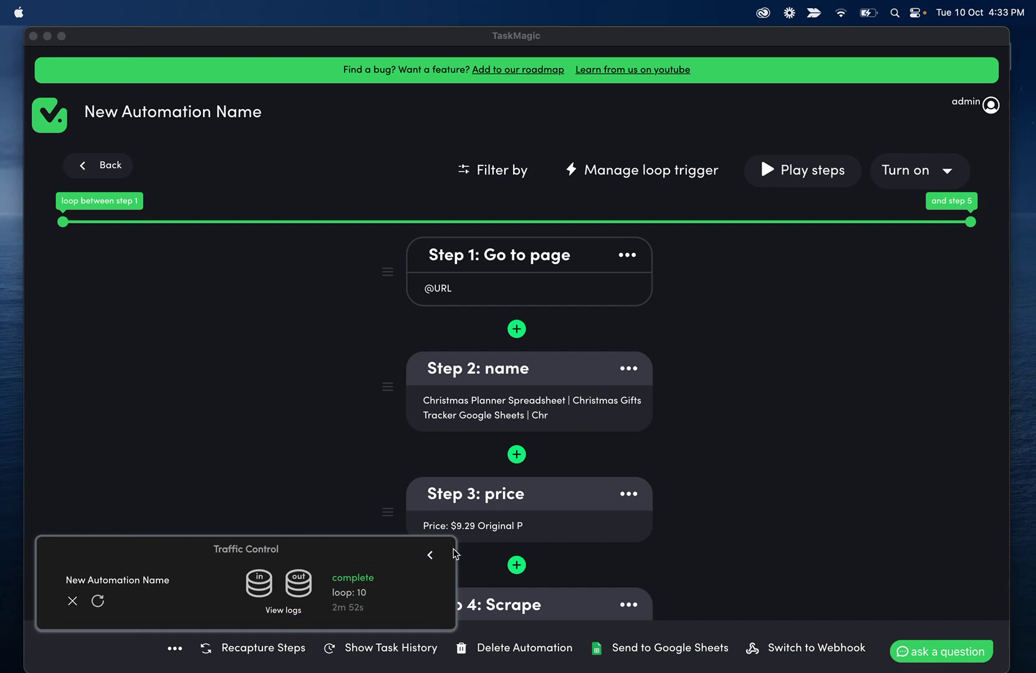
{"action": "left_click", "coordinate": [374, 608]}
{"action": "left_click", "coordinate": [284, 601]}
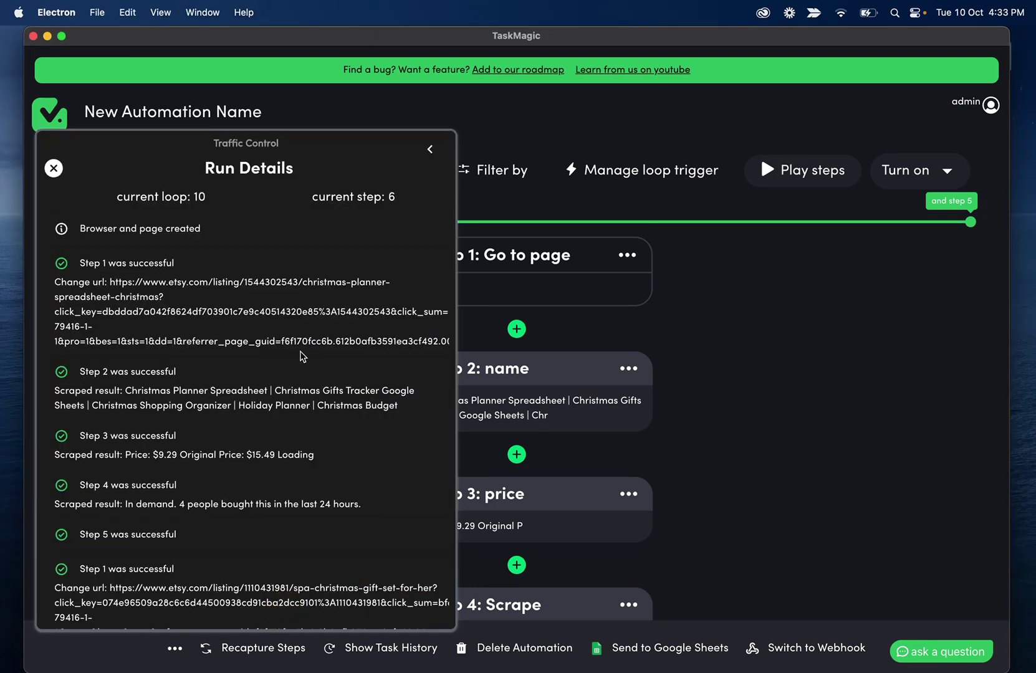
{"action": "scroll", "coordinate": [146, 400], "scroll_direction": "down", "scroll_amount": 15}
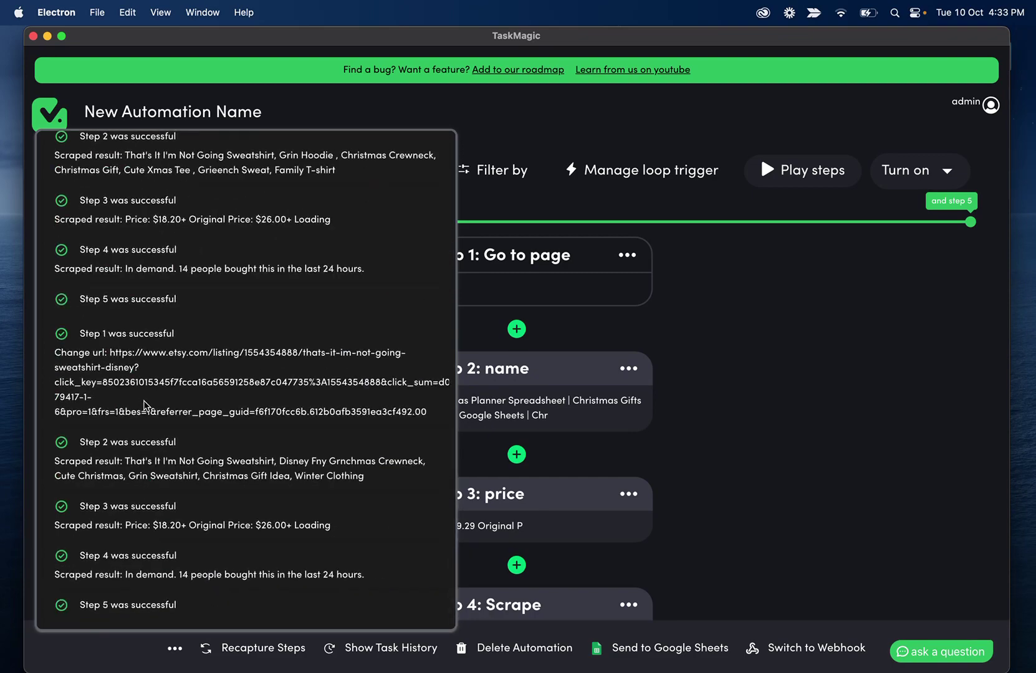
{"action": "scroll", "coordinate": [147, 374], "scroll_direction": "up", "scroll_amount": 15}
{"action": "left_click", "coordinate": [58, 167]}
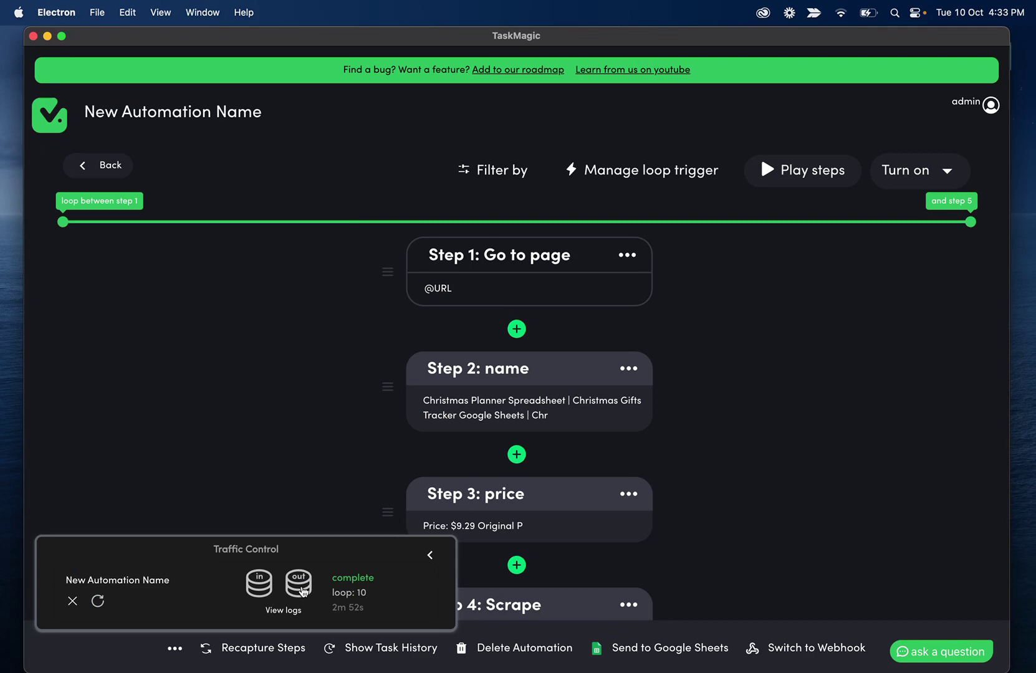
{"action": "left_click", "coordinate": [304, 591]}
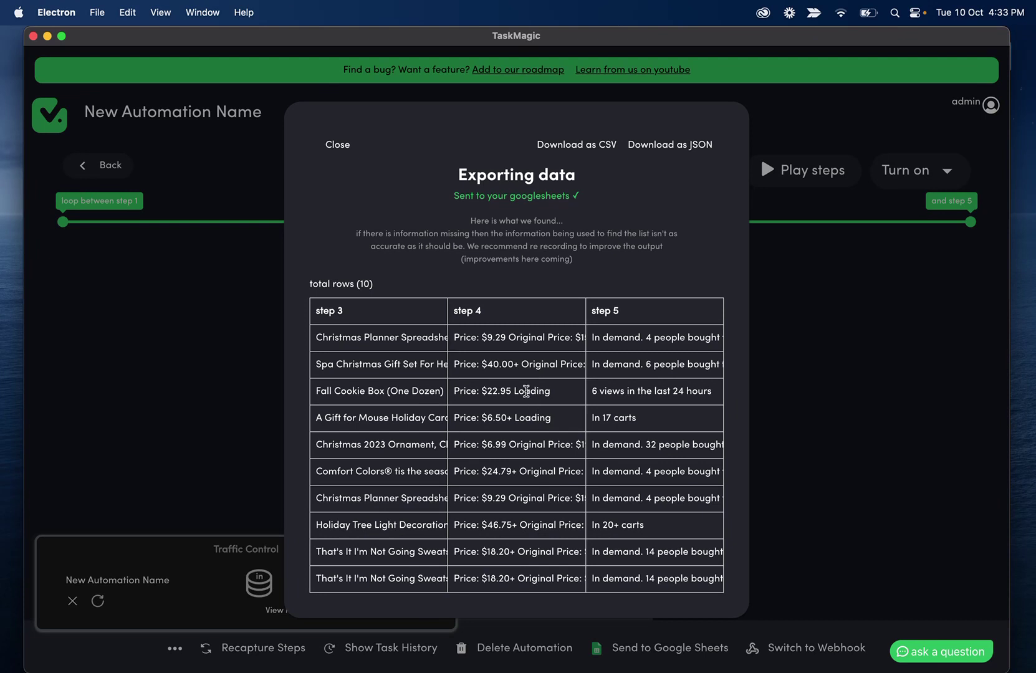
{"action": "left_click_drag", "start_coordinate": [513, 391], "coordinate": [543, 391]}
{"action": "left_click", "coordinate": [551, 401]}
{"action": "double_click", "coordinate": [530, 393]}
{"action": "left_click_drag", "start_coordinate": [591, 338], "coordinate": [685, 340]}
{"action": "left_click", "coordinate": [649, 339]}
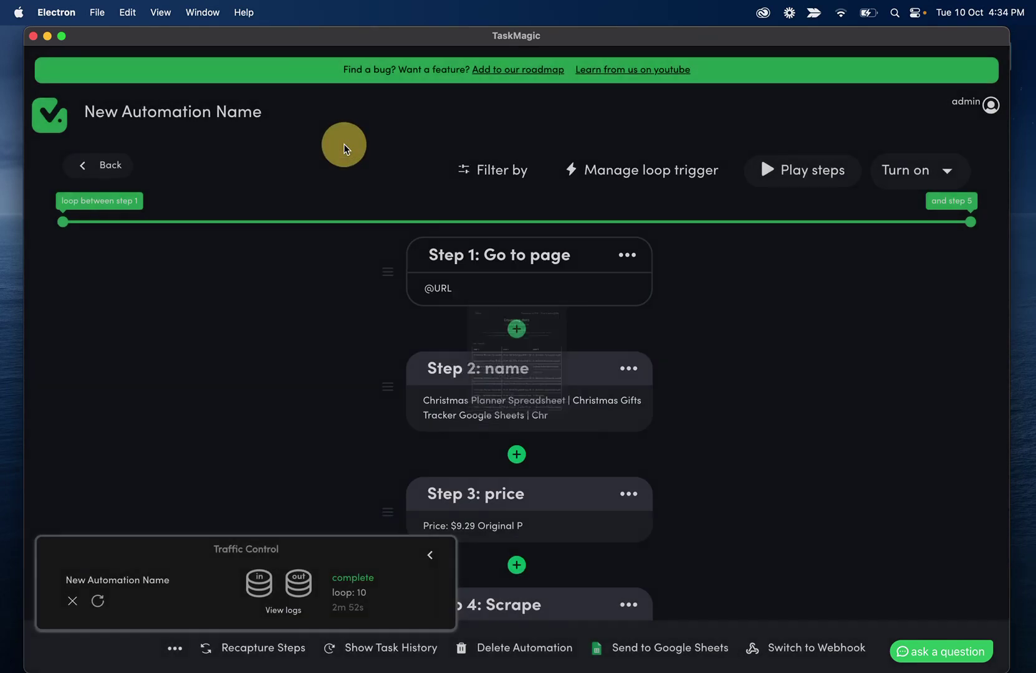
{"action": "left_click", "coordinate": [341, 147]}
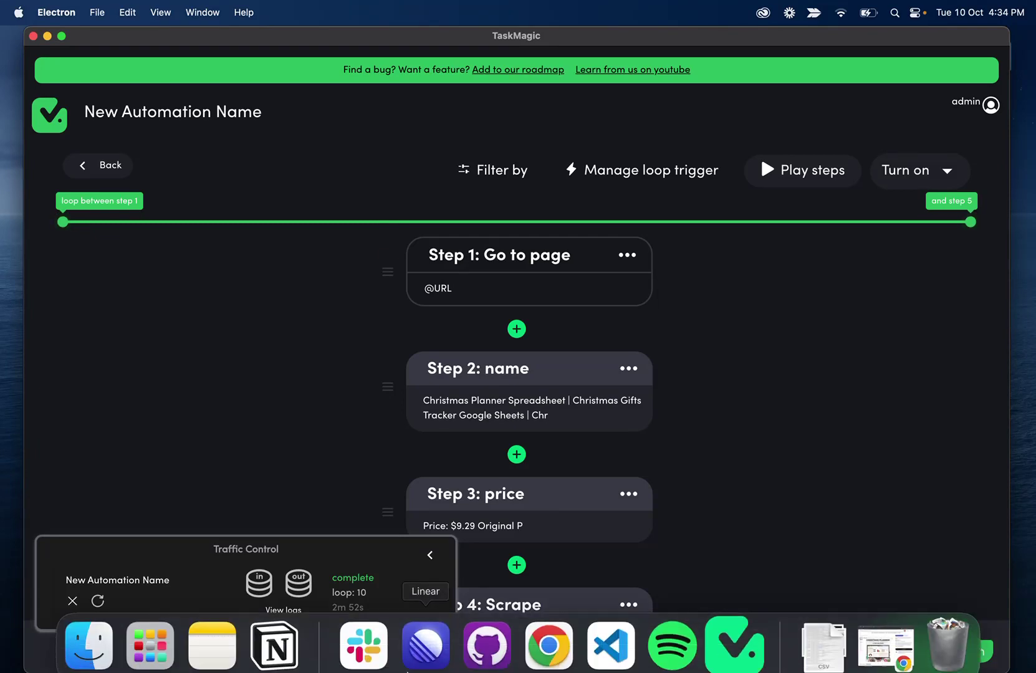
Step: Open the etsy export's Product Details tab and select the scraped rows A1:C11
{"action": "left_click", "coordinate": [548, 633]}
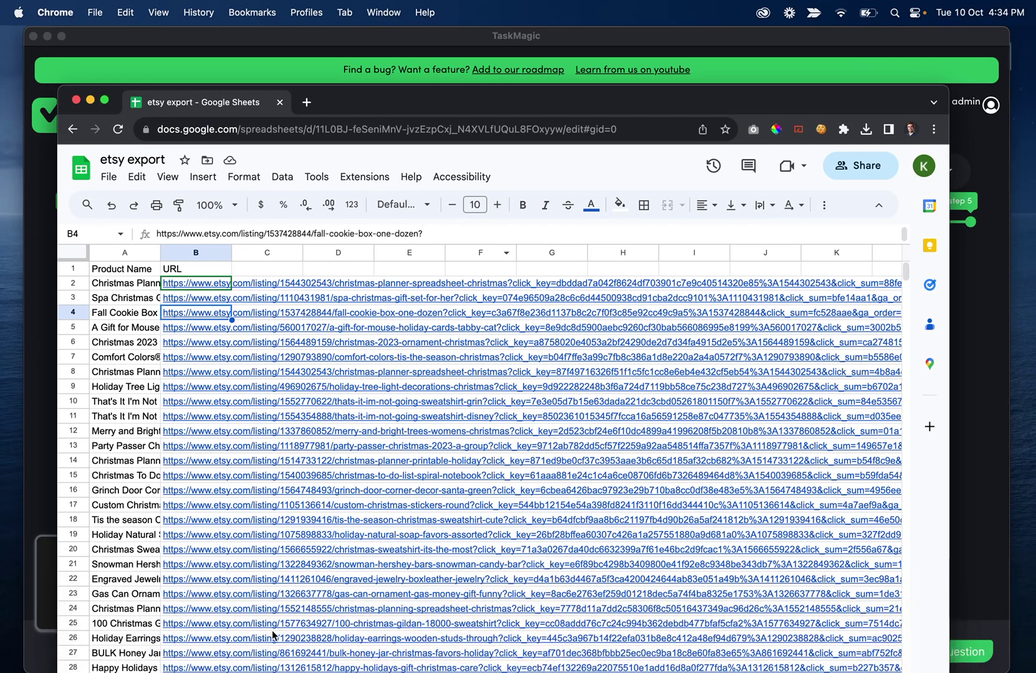
{"action": "scroll", "coordinate": [284, 548], "scroll_direction": "down", "scroll_amount": 5}
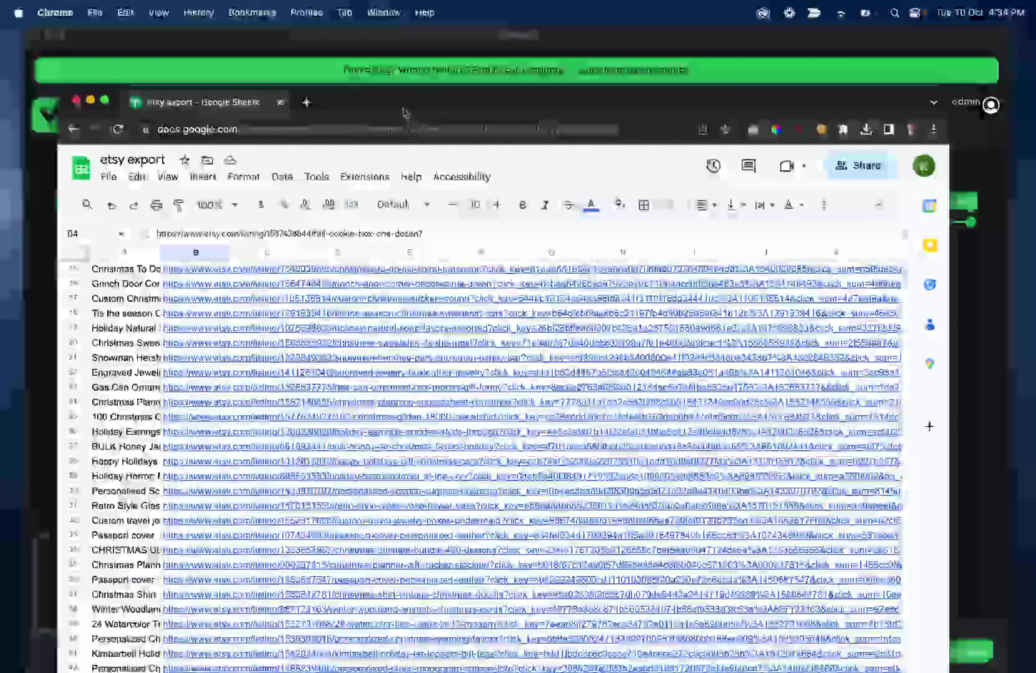
{"action": "left_click_drag", "start_coordinate": [405, 87], "coordinate": [407, 29]}
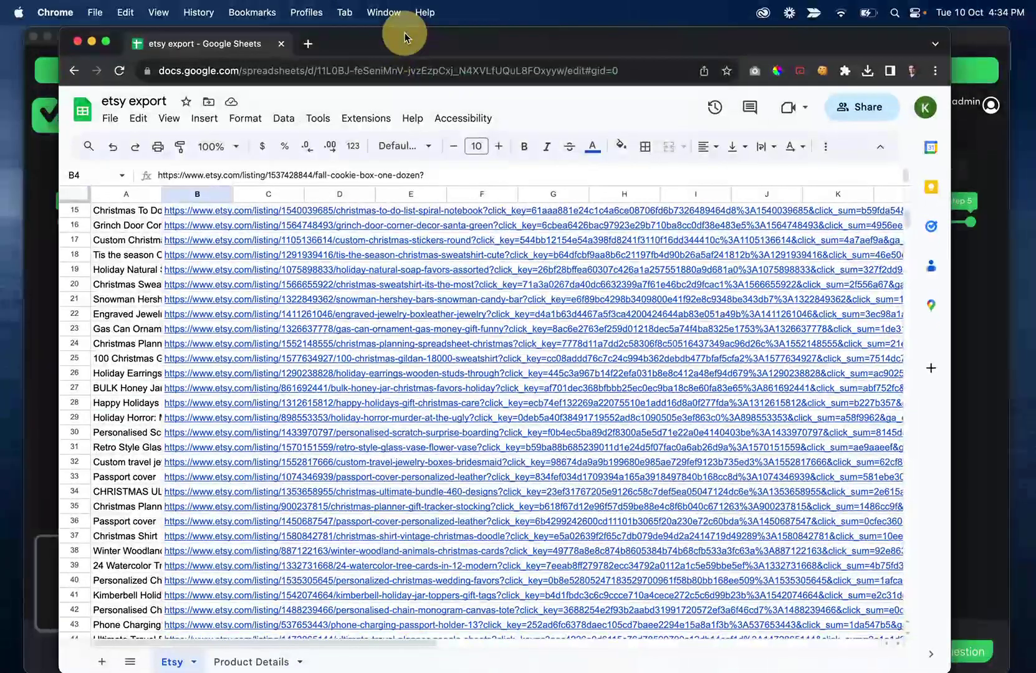
{"action": "left_click", "coordinate": [252, 660]}
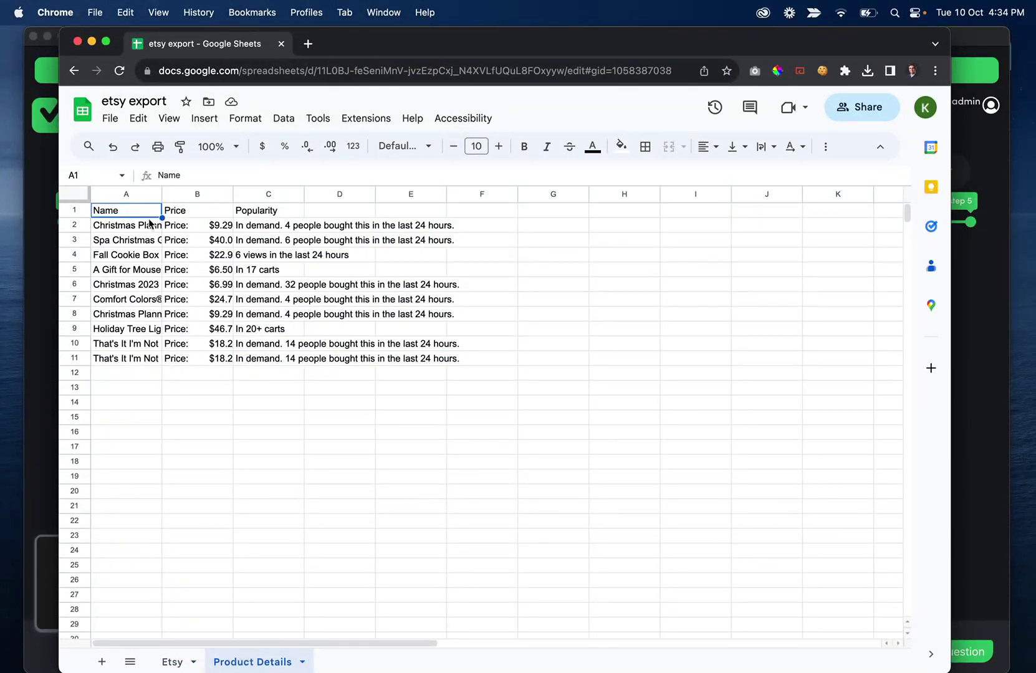
{"action": "left_click_drag", "start_coordinate": [148, 220], "coordinate": [289, 358]}
{"action": "left_click", "coordinate": [341, 360]}
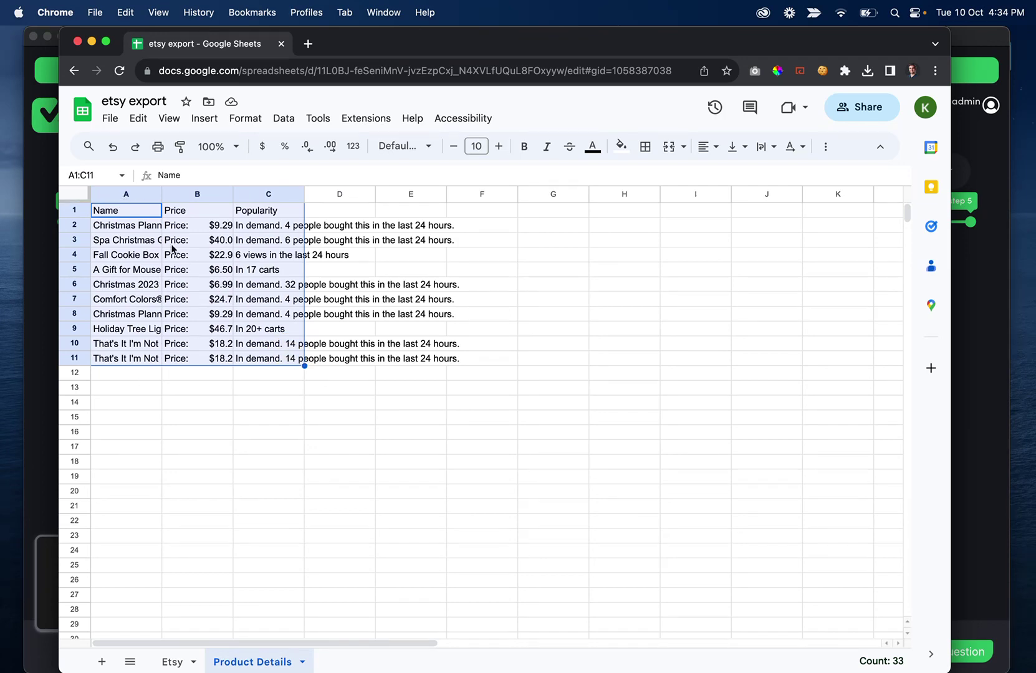
Step: Compare the Etsy URL tab with Product Details, ending on the Etsy tab
{"action": "left_click", "coordinate": [173, 662]}
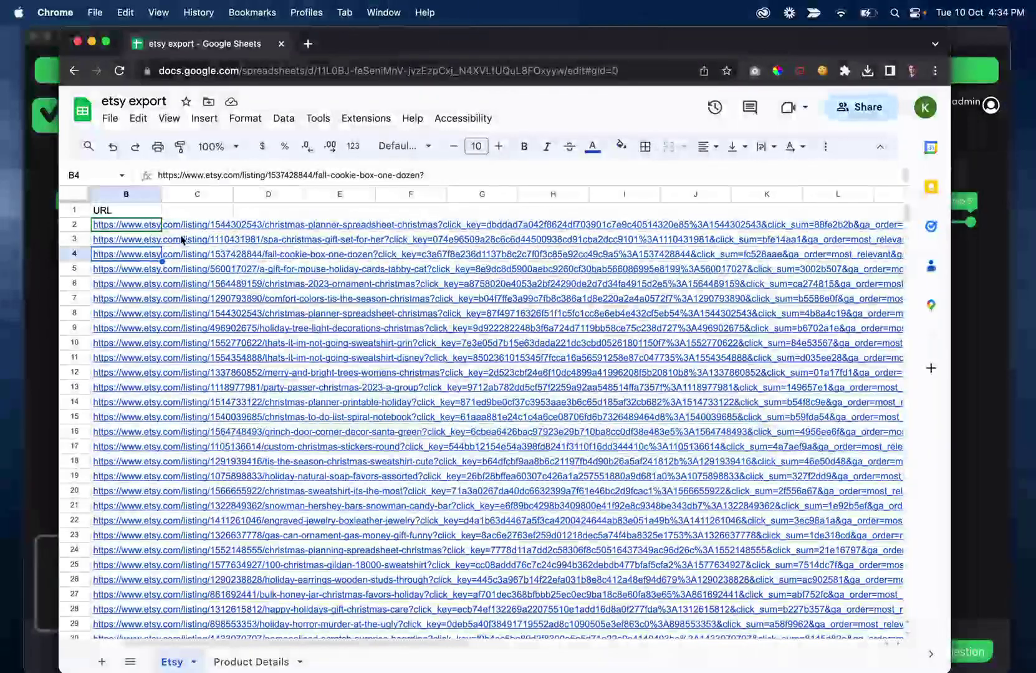
{"action": "scroll", "coordinate": [186, 247], "scroll_direction": "left", "scroll_amount": 2}
{"action": "mouse_move", "coordinate": [186, 256]}
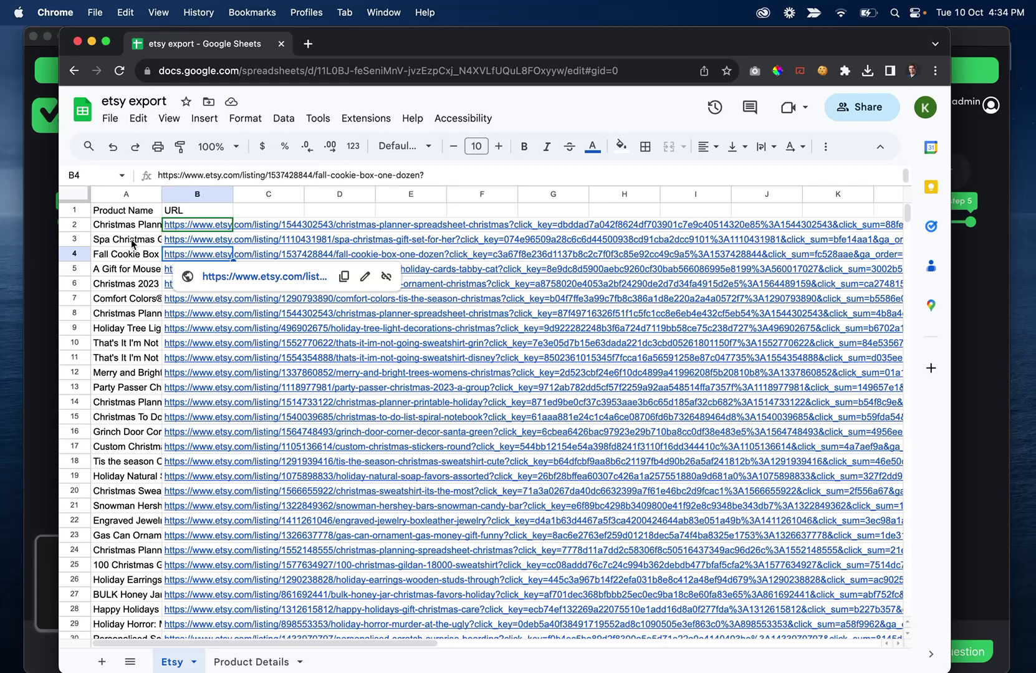
{"action": "left_click", "coordinate": [236, 662]}
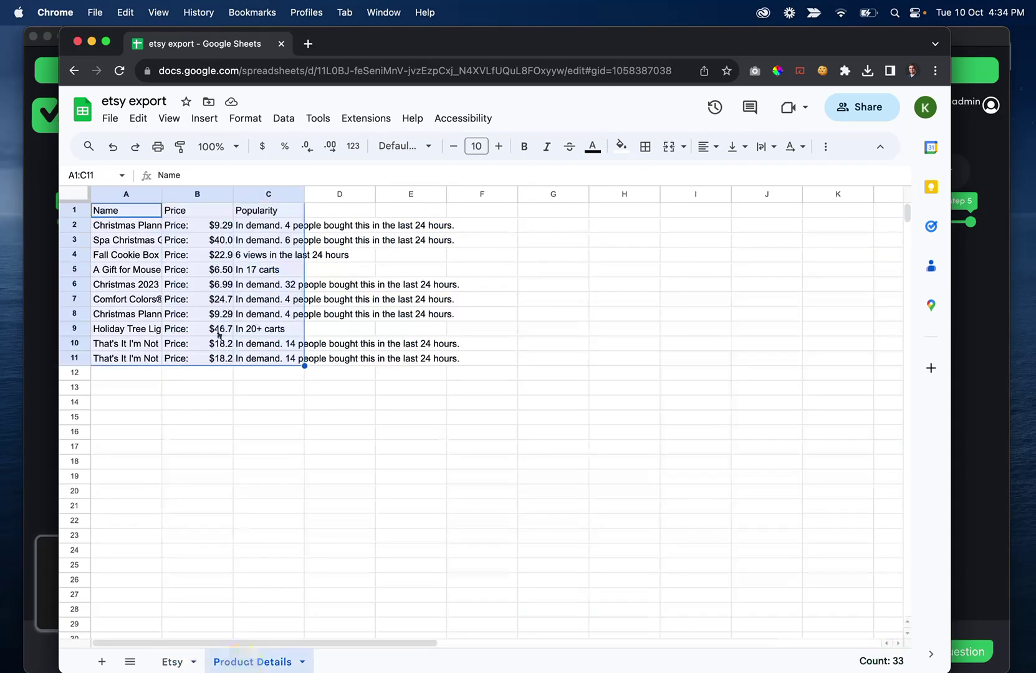
{"action": "left_click", "coordinate": [172, 661]}
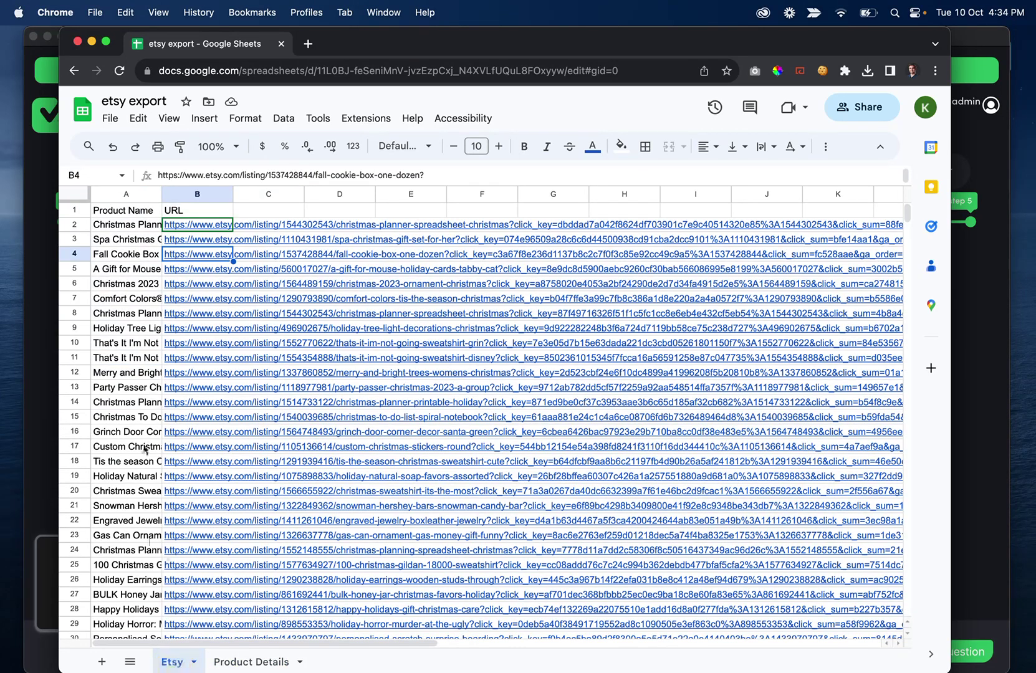